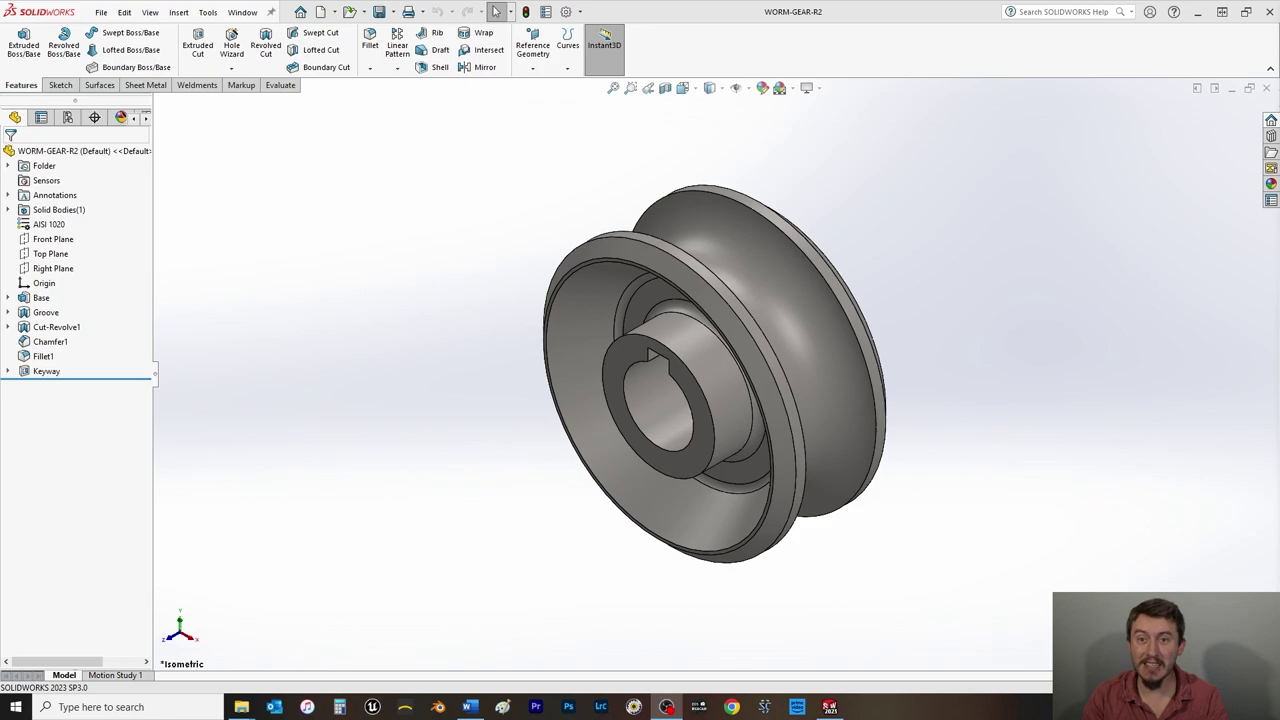
Edit Fillet1 to a 0.031in radius, replacing 0.0625in, and save the part.
{"action": "left_click", "coordinate": [1130, 273]}
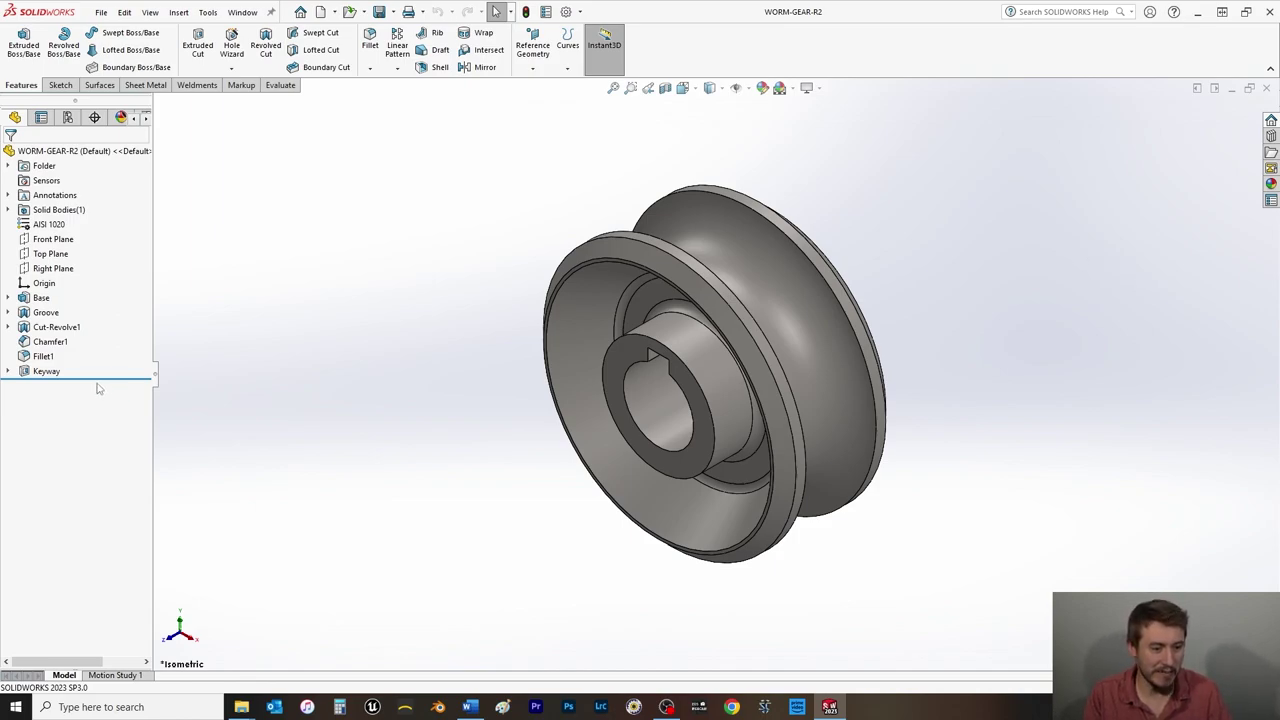
{"action": "left_click", "coordinate": [48, 359]}
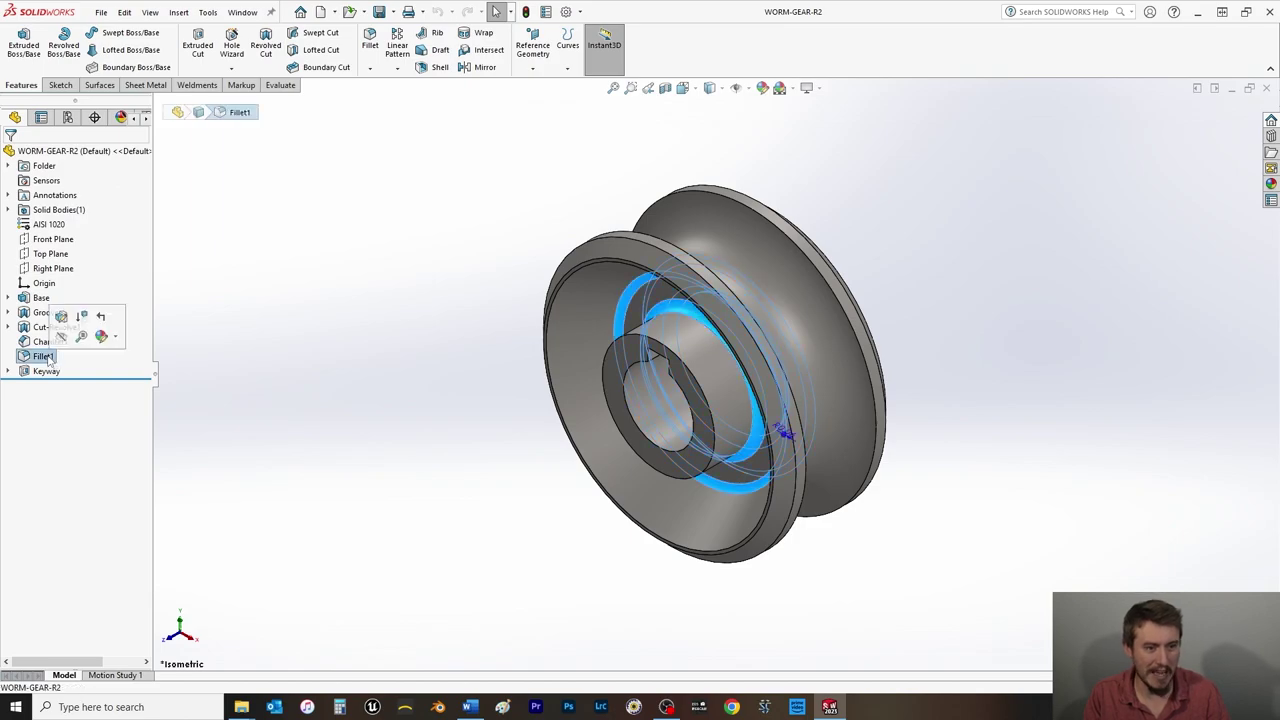
{"action": "left_click", "coordinate": [61, 316]}
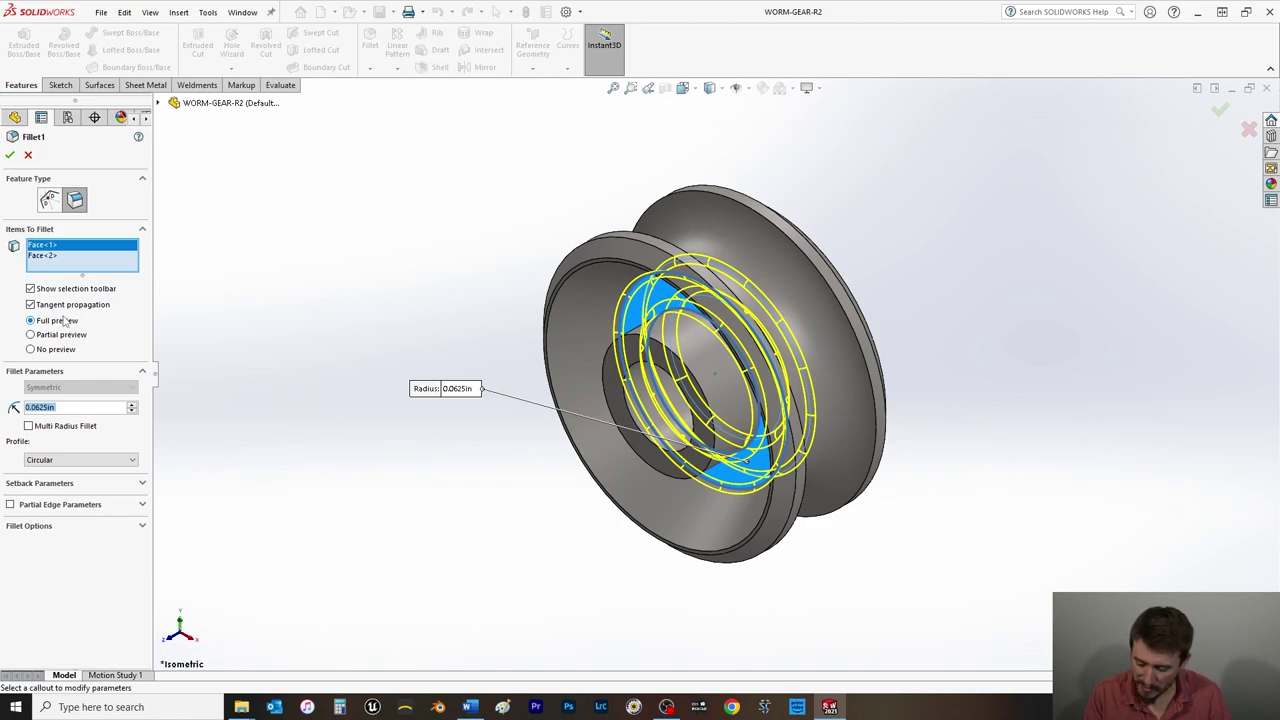
{"action": "type", "text": ".031"}
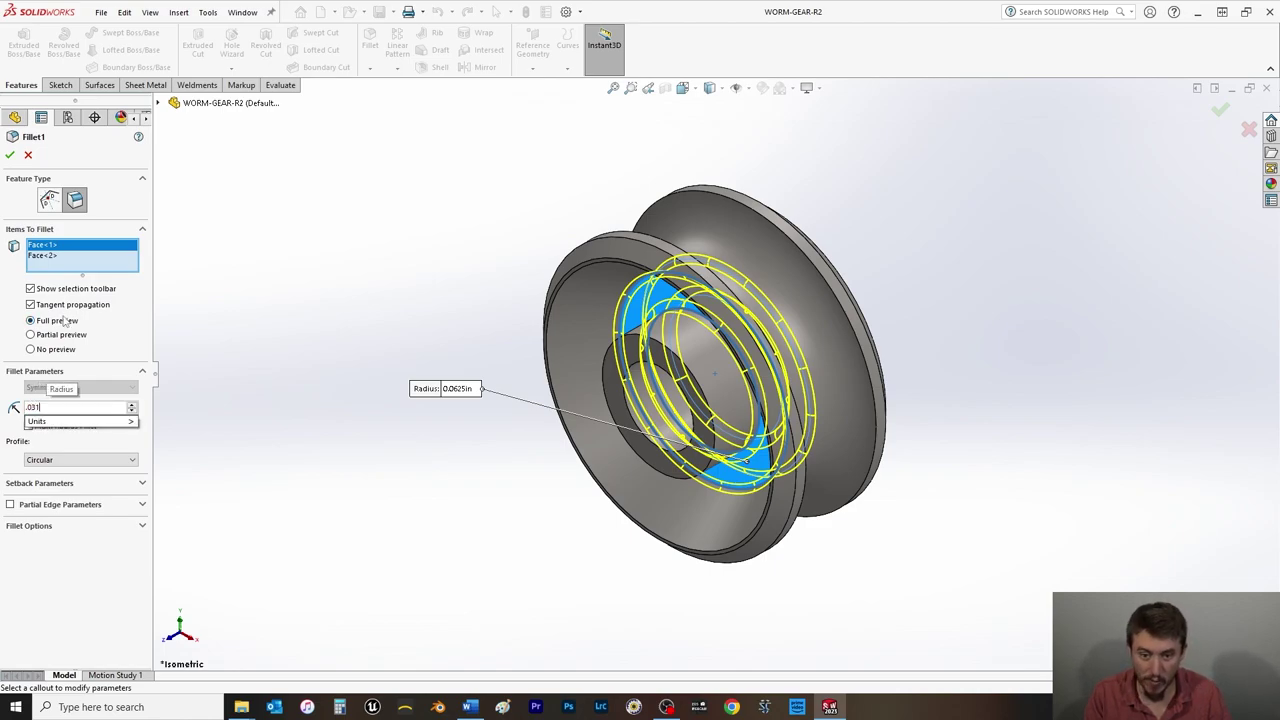
{"action": "key", "text": "Return"}
{"action": "left_click", "coordinate": [10, 154]}
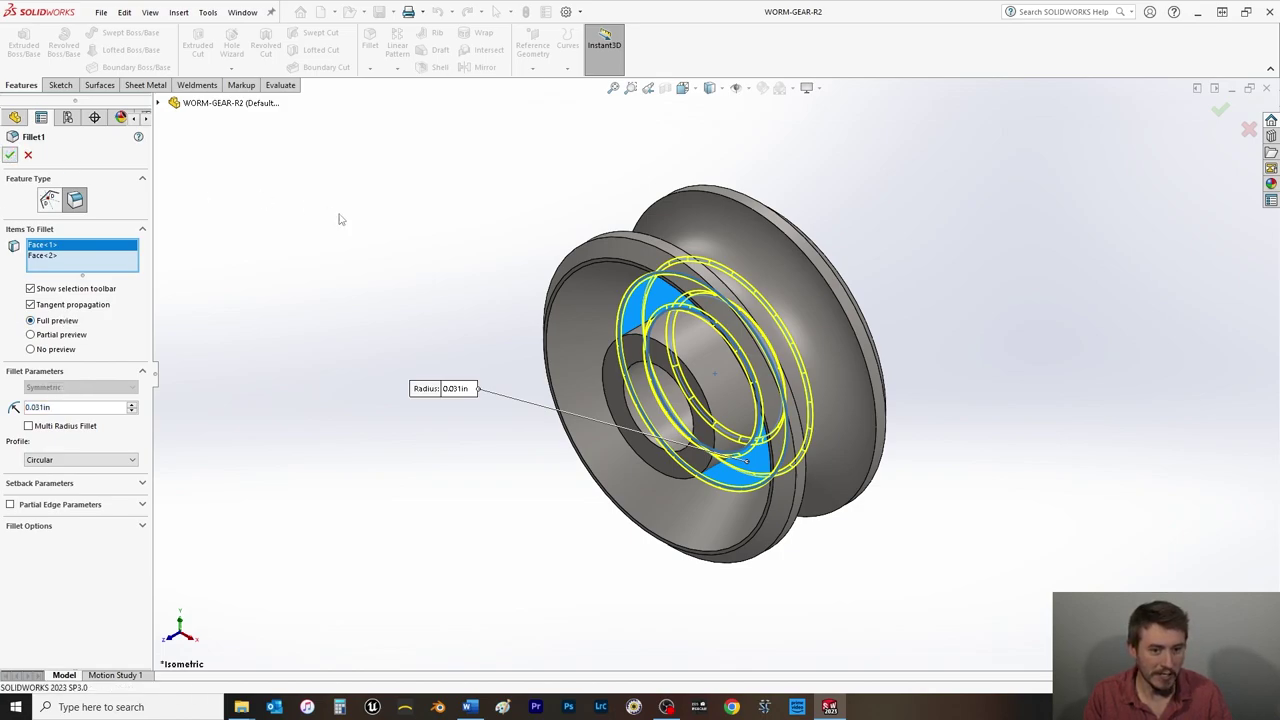
{"action": "key", "text": "ctrl+s"}
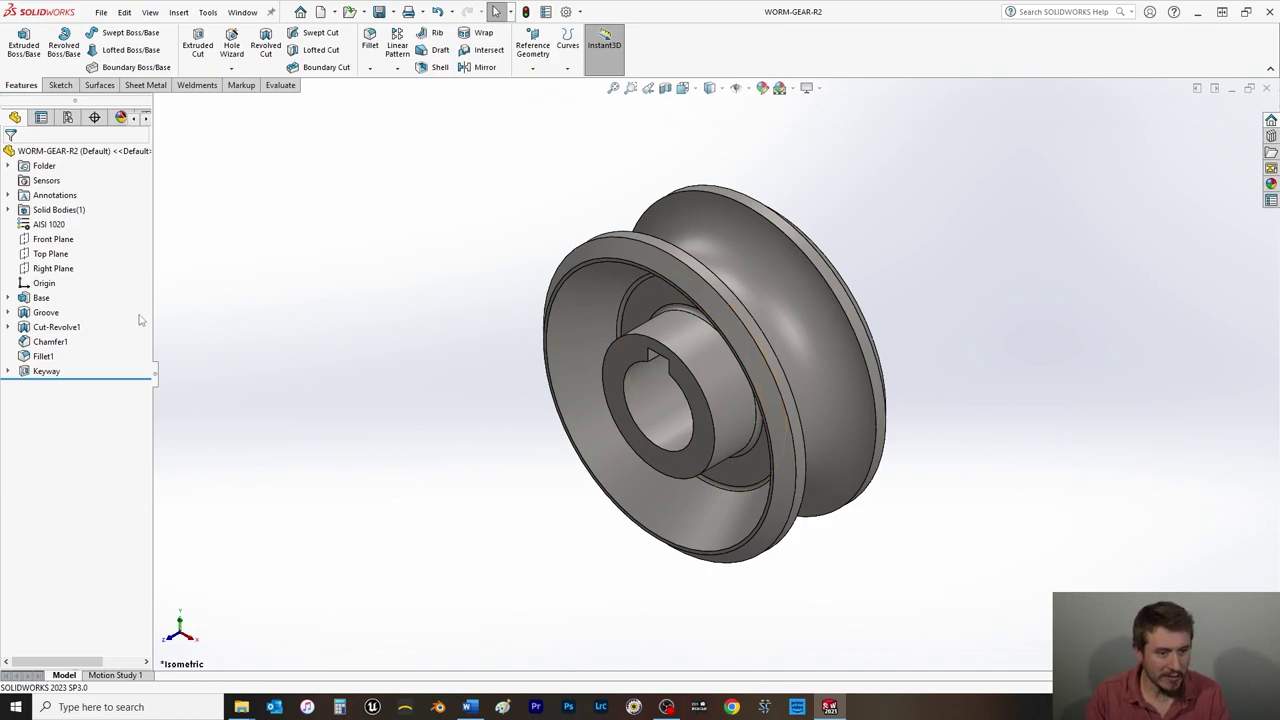
Edit Sketch3 of Cut-Revolve1 in normal view, changing the Ø2.00 diameter to Ø1.50.
{"action": "left_click", "coordinate": [9, 327]}
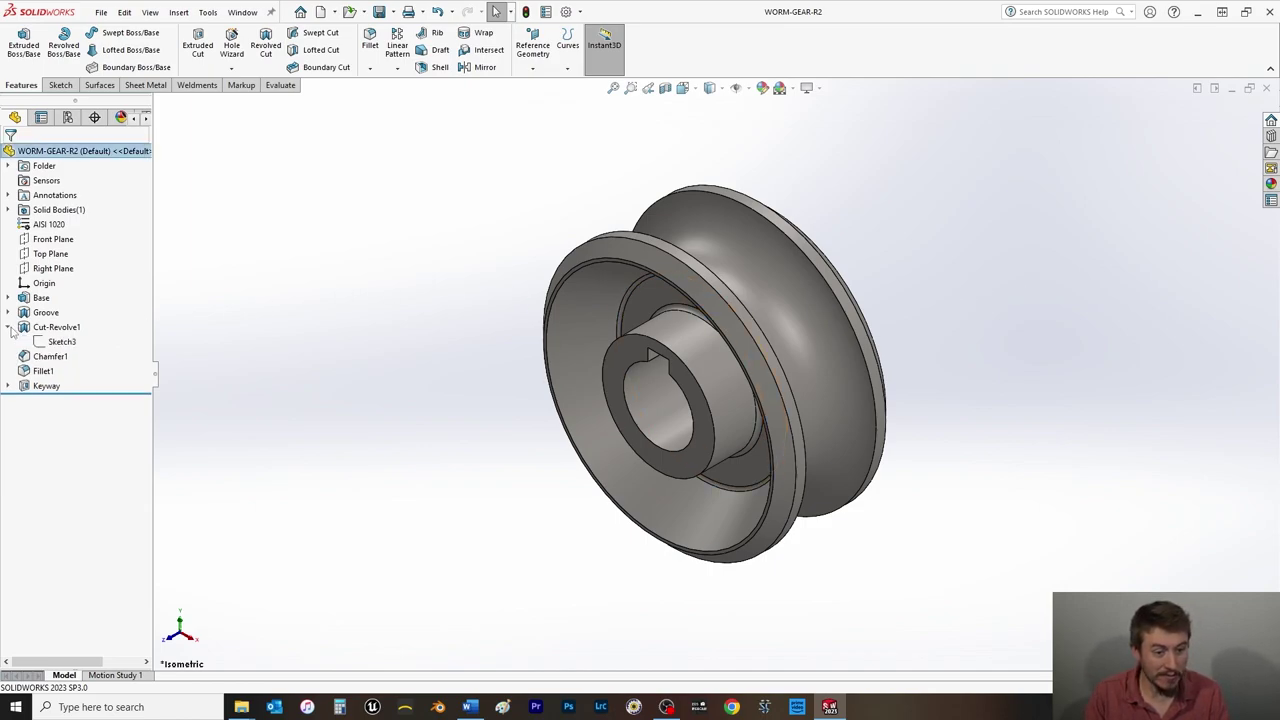
{"action": "left_click", "coordinate": [62, 342]}
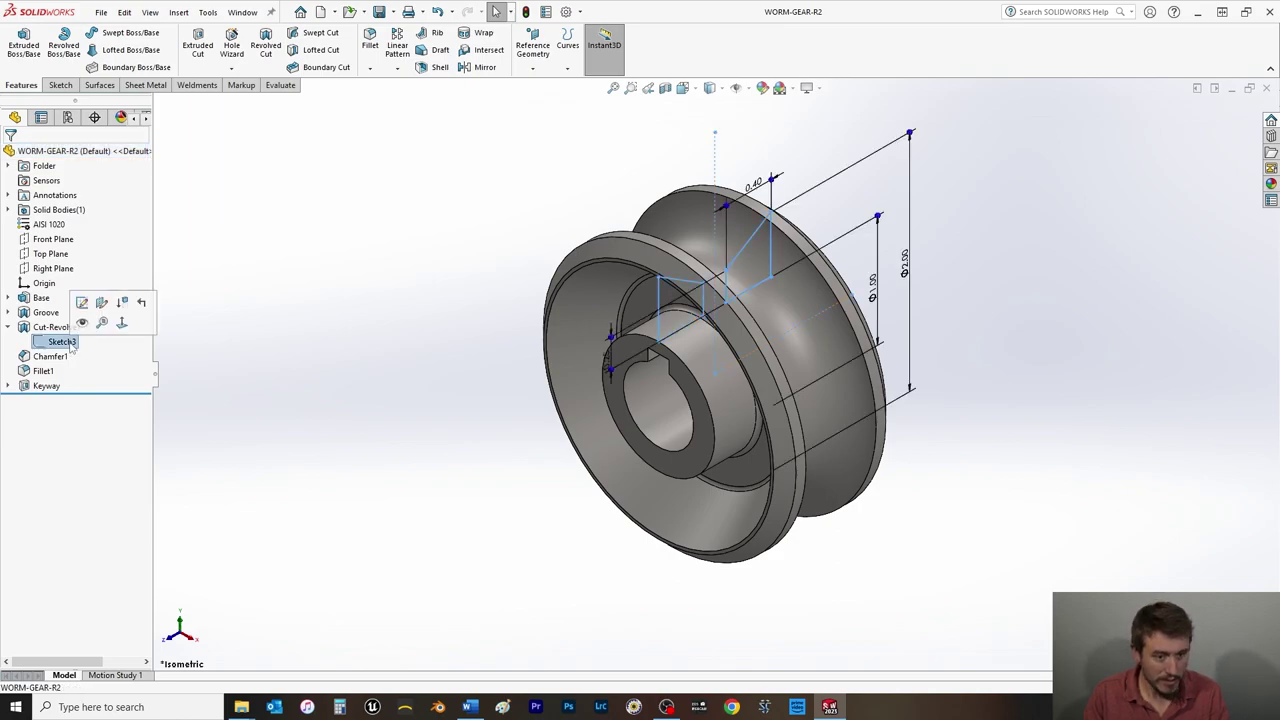
{"action": "left_click", "coordinate": [102, 303]}
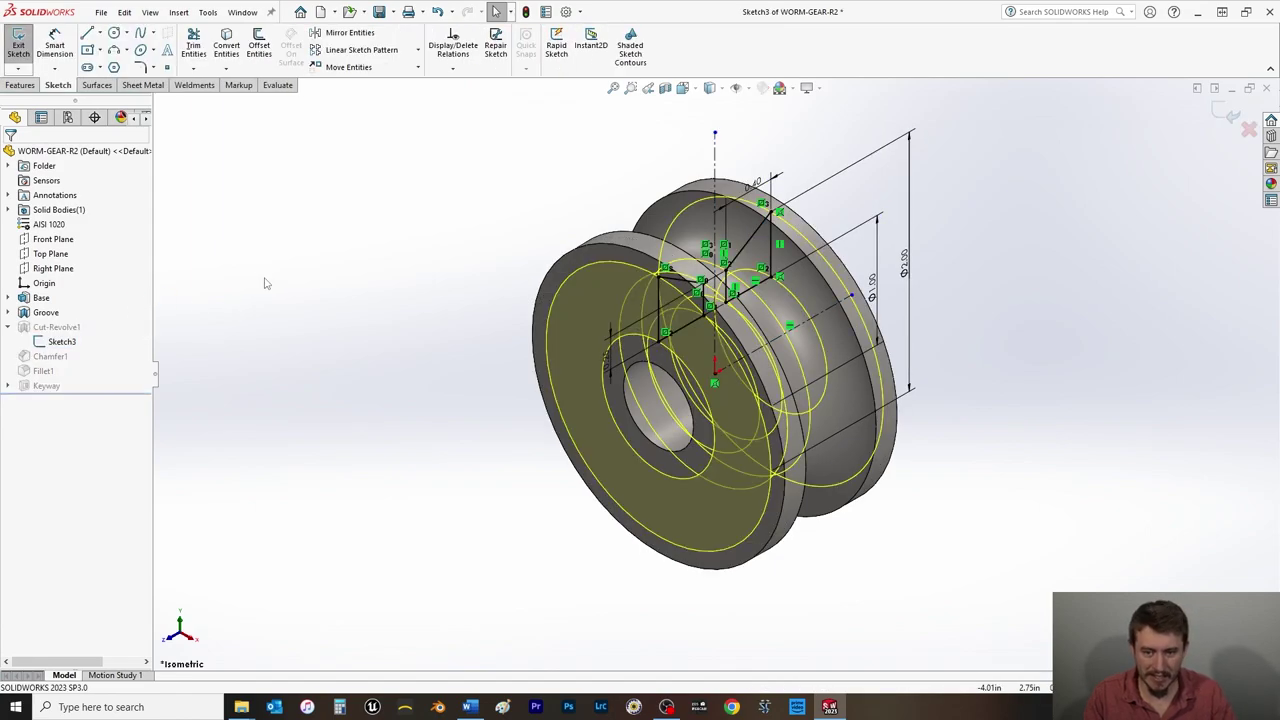
{"action": "key", "text": "ctrl+8"}
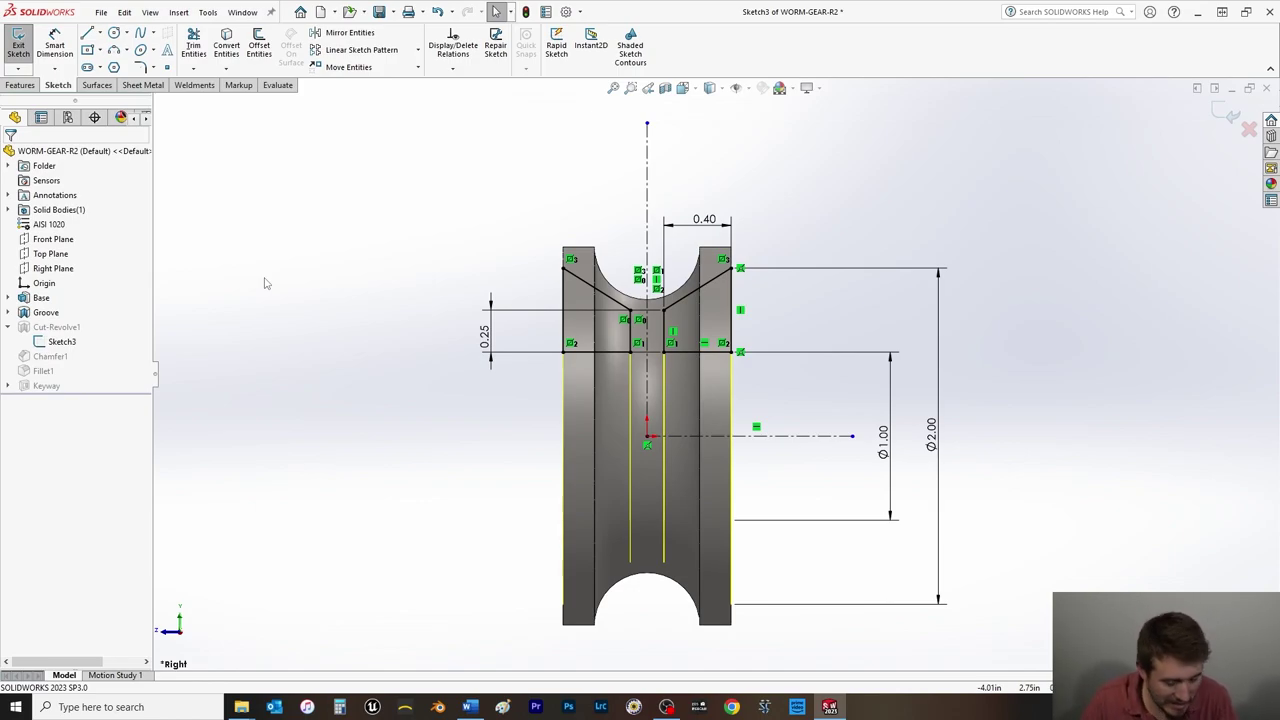
{"action": "left_click_drag", "start_coordinate": [704, 219], "coordinate": [700, 180]}
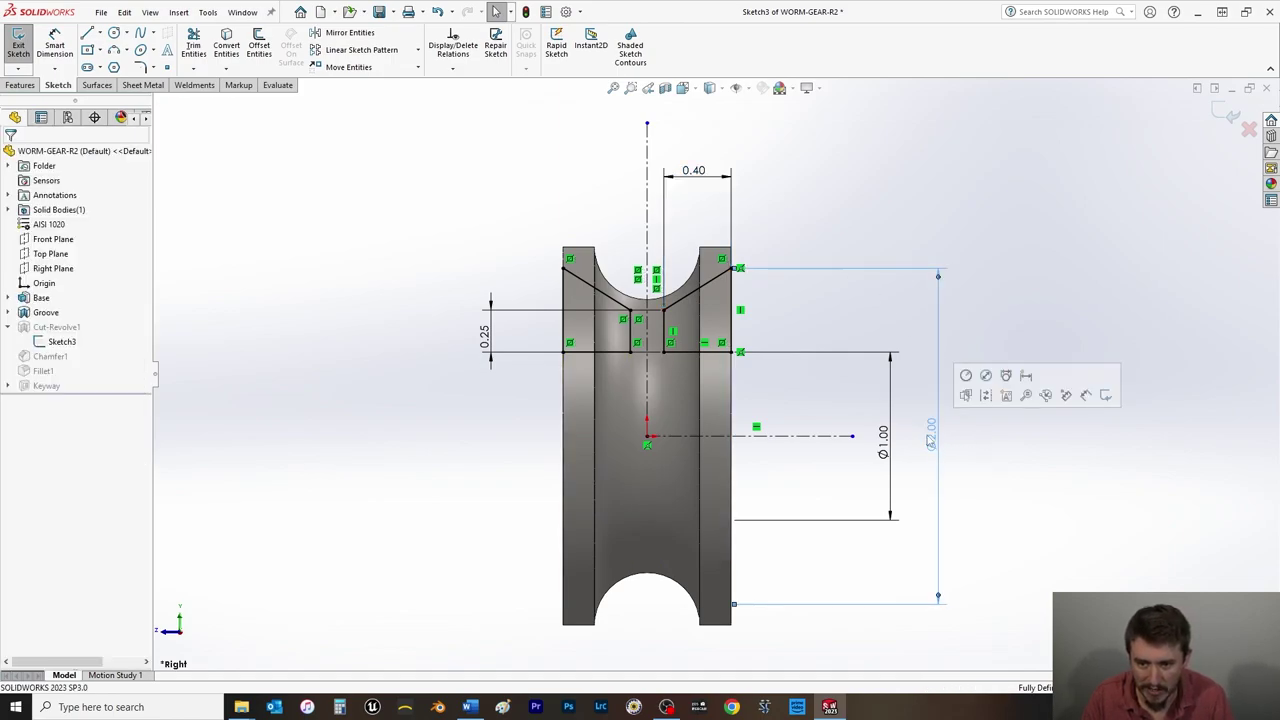
{"action": "double_click", "coordinate": [936, 442]}
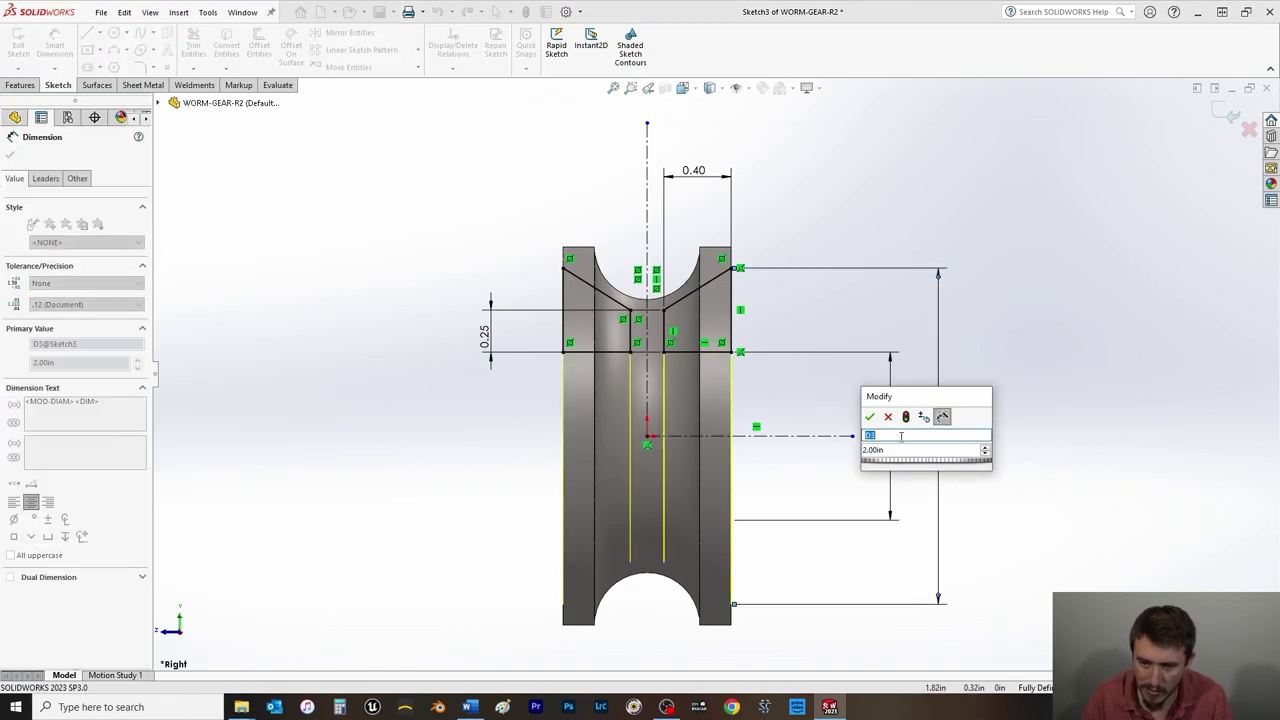
{"action": "key", "text": "Tab"}
{"action": "type", "text": "1.5"}
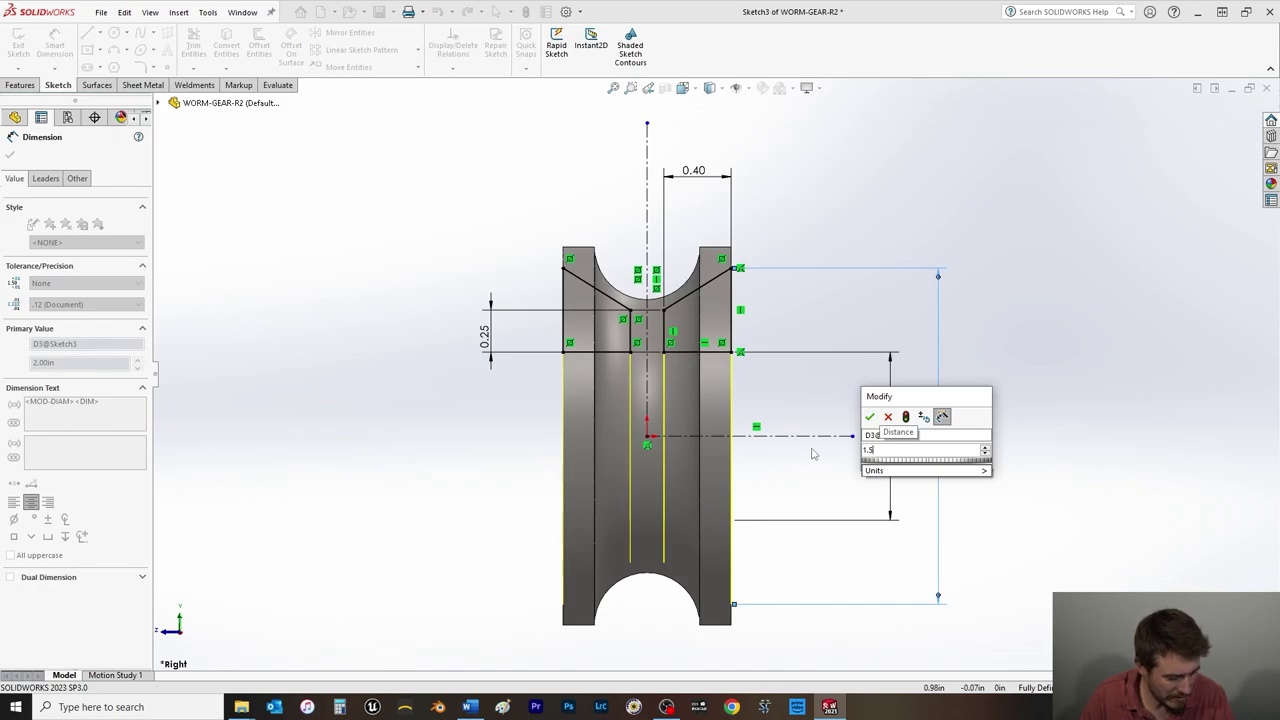
{"action": "key", "text": "Return"}
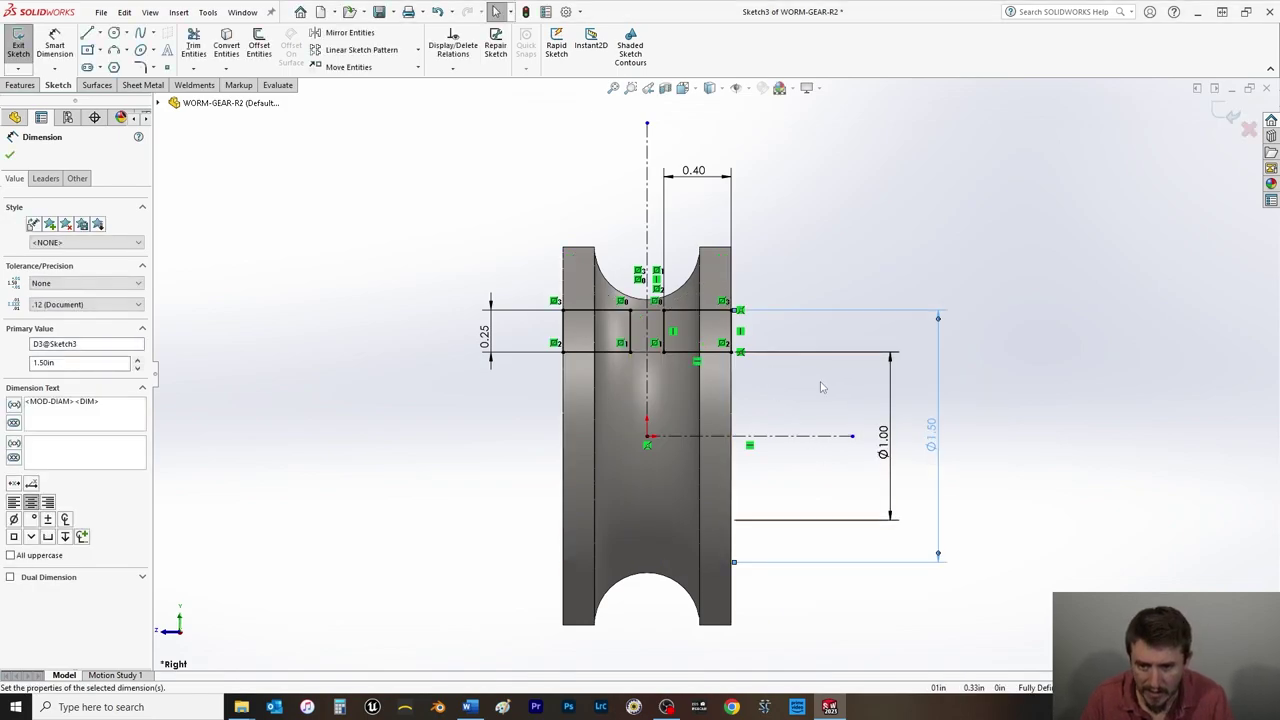
Change the 0.25 dimension to 0.10, move it right of the part, and exit the sketch.
{"action": "left_click", "coordinate": [498, 340]}
{"action": "double_click", "coordinate": [487, 337]}
{"action": "type", "text": "0.1"}
{"action": "key", "text": "Return"}
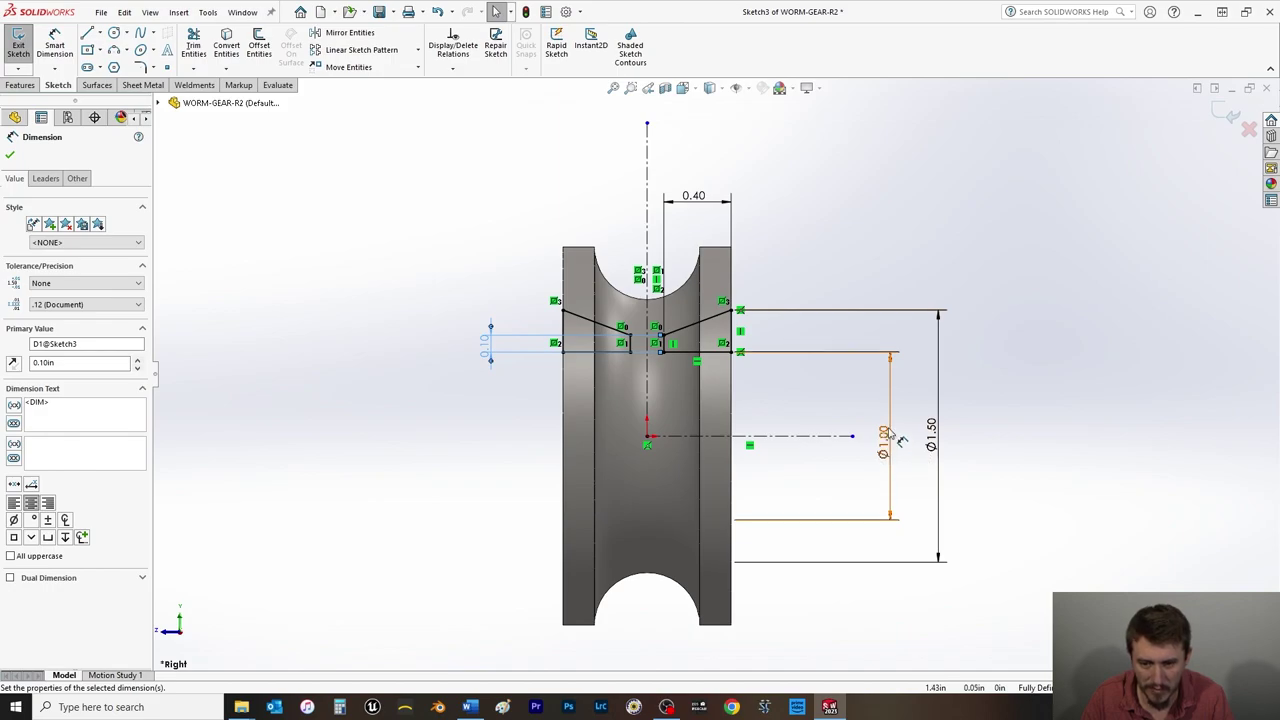
{"action": "left_click", "coordinate": [940, 447]}
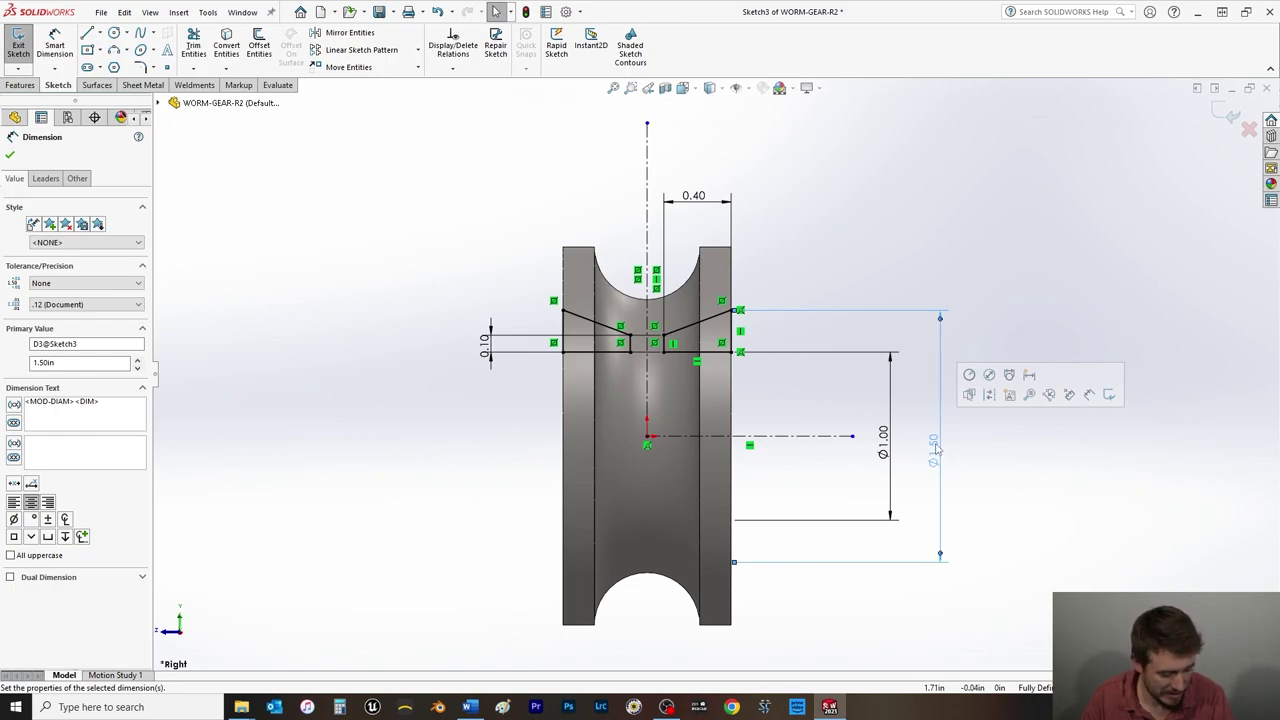
{"action": "mouse_move", "coordinate": [486, 343]}
{"action": "left_mouse_down"}
{"action": "mouse_move", "coordinate": [855, 362]}
{"action": "mouse_move", "coordinate": [883, 288]}
{"action": "mouse_move", "coordinate": [913, 398]}
{"action": "mouse_move", "coordinate": [824, 399]}
{"action": "left_mouse_up"}
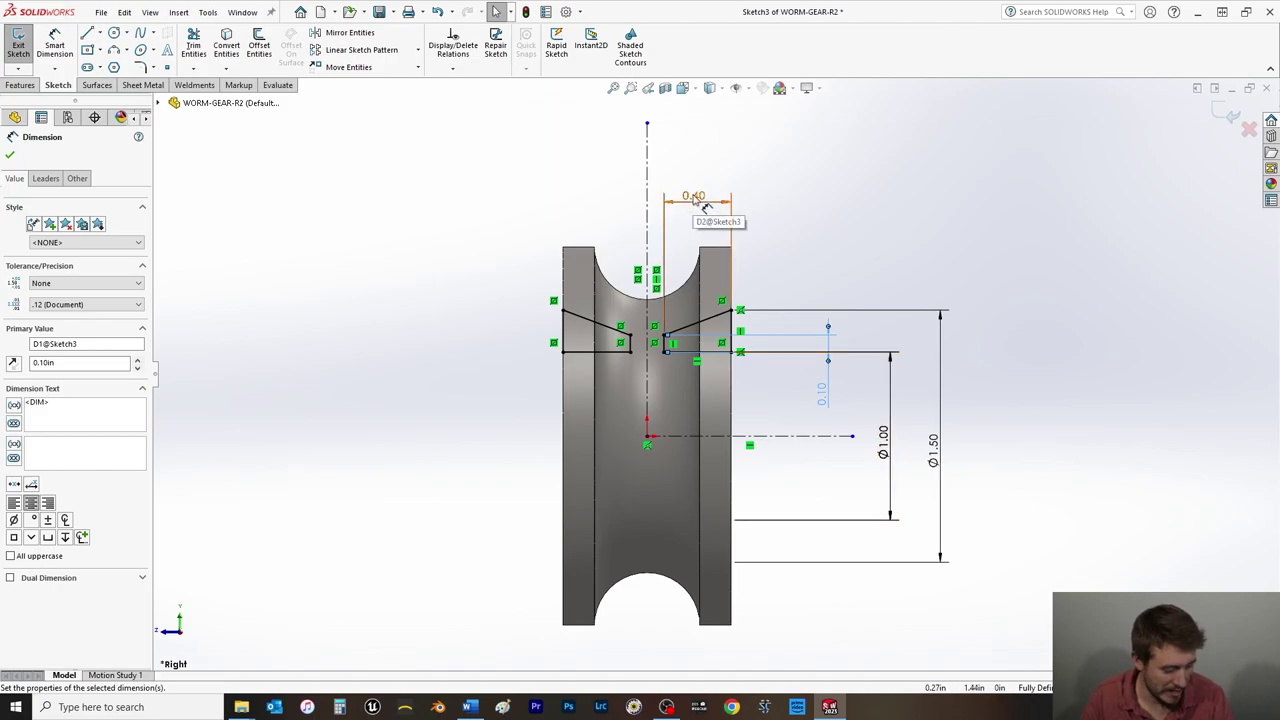
{"action": "left_click", "coordinate": [10, 154]}
{"action": "left_click", "coordinate": [18, 44]}
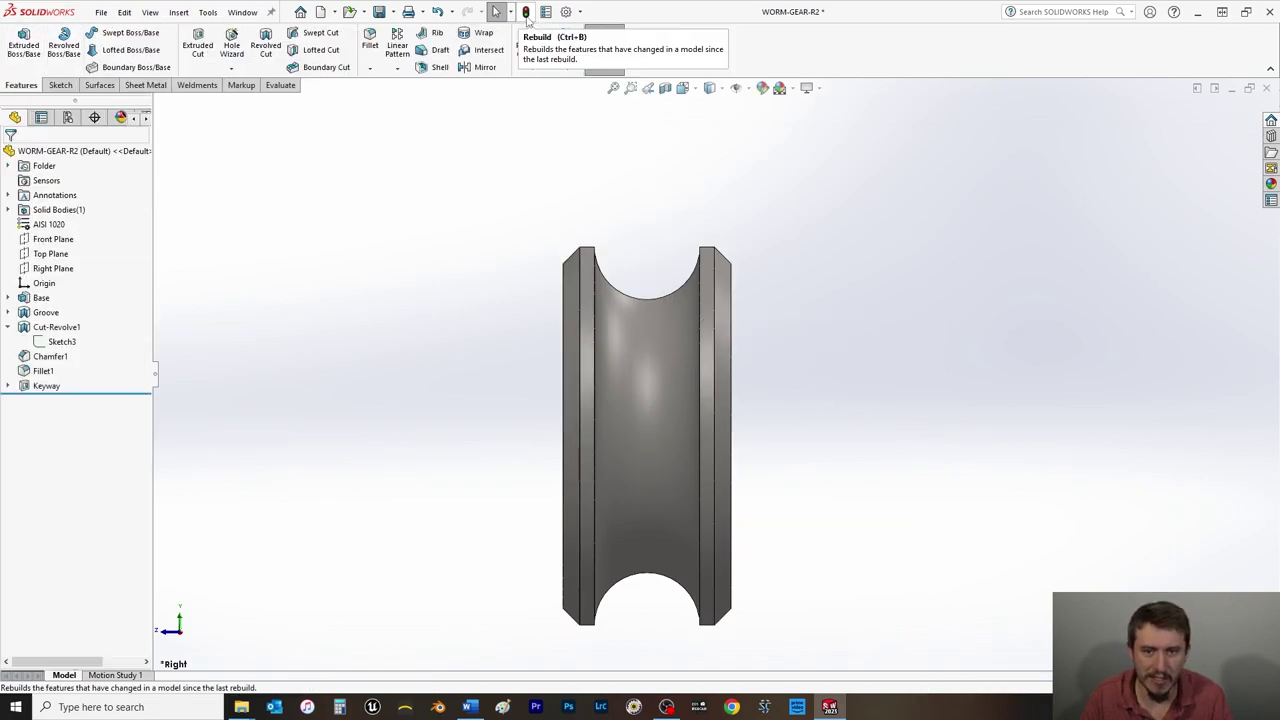
Rebuild the worm gear, switch it to Isometric view, and save the part.
{"action": "left_click", "coordinate": [526, 13]}
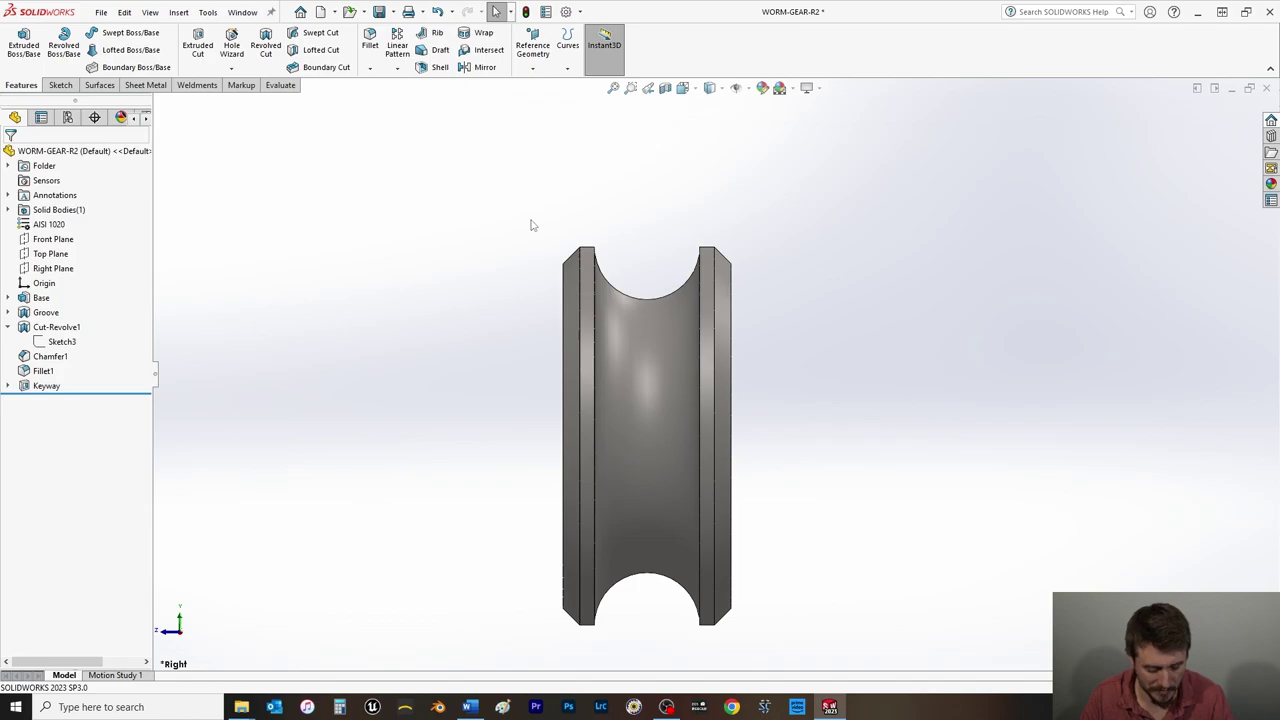
{"action": "key", "text": "space"}
{"action": "left_click", "coordinate": [532, 186]}
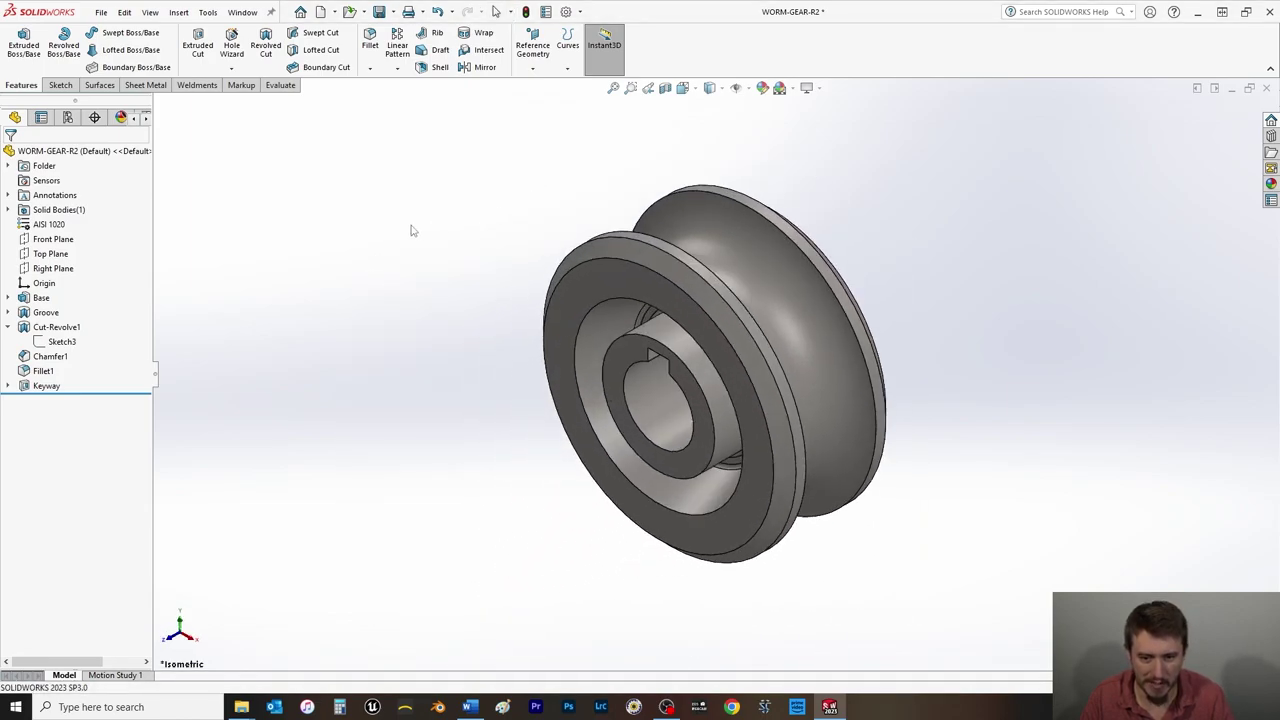
{"action": "key", "text": "ctrl+s"}
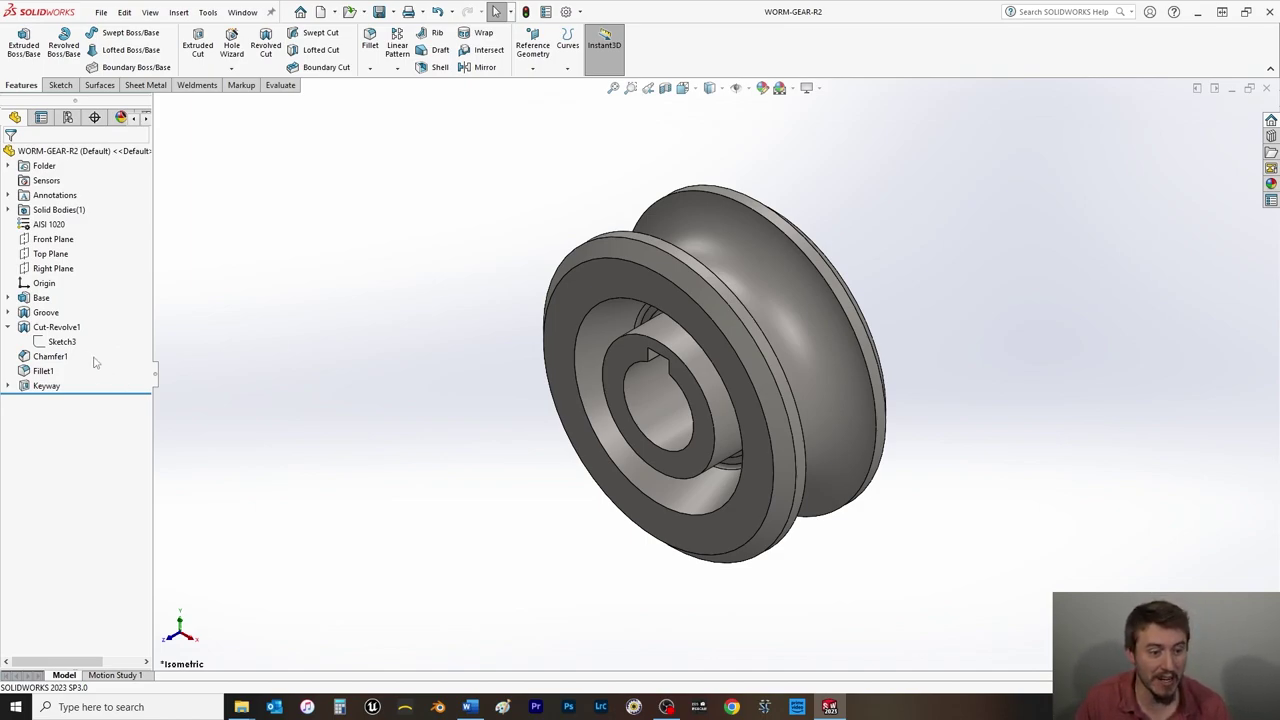
Create Plane1 offset 0.95in from the Top Plane and save the part.
{"action": "left_click", "coordinate": [52, 255]}
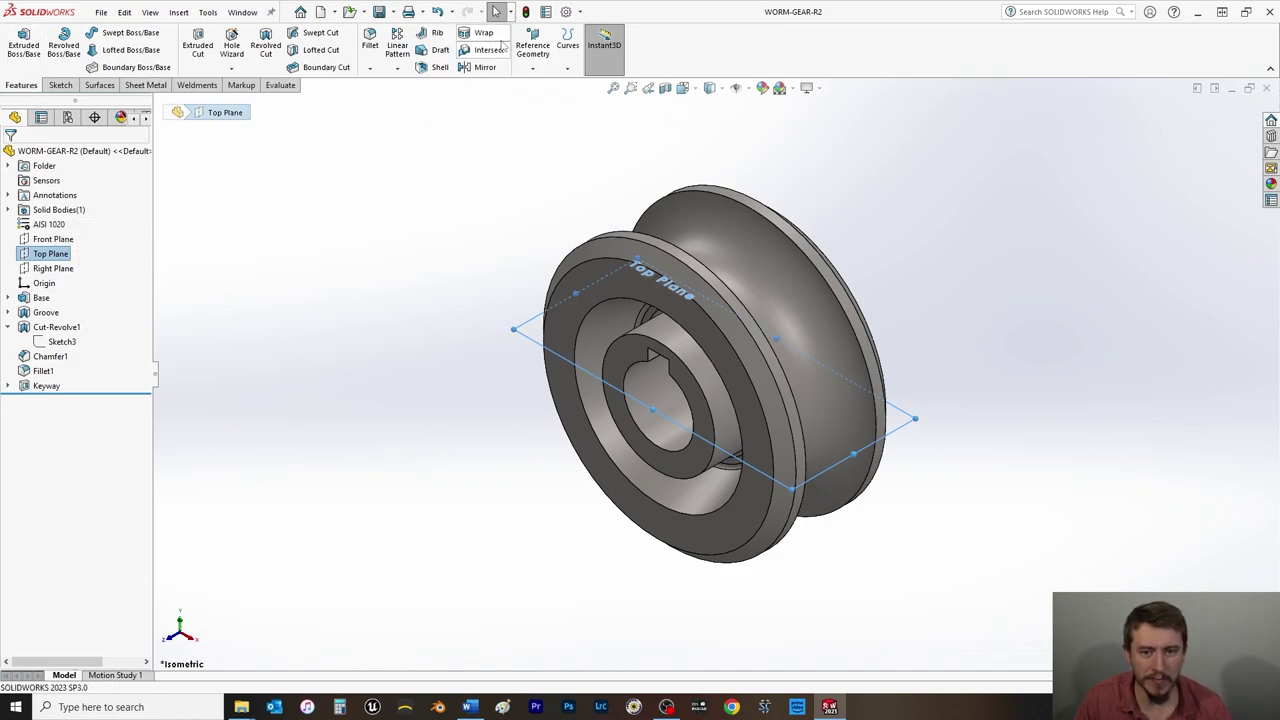
{"action": "left_click", "coordinate": [543, 52]}
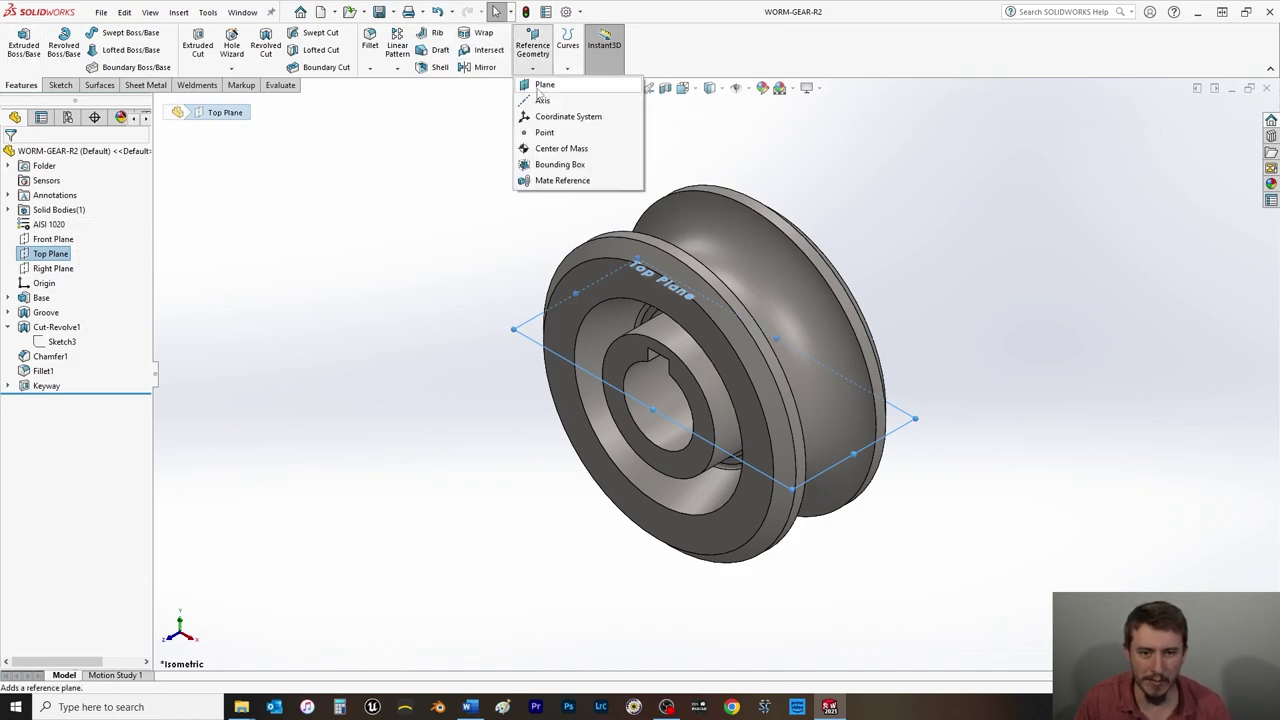
{"action": "left_click", "coordinate": [545, 85]}
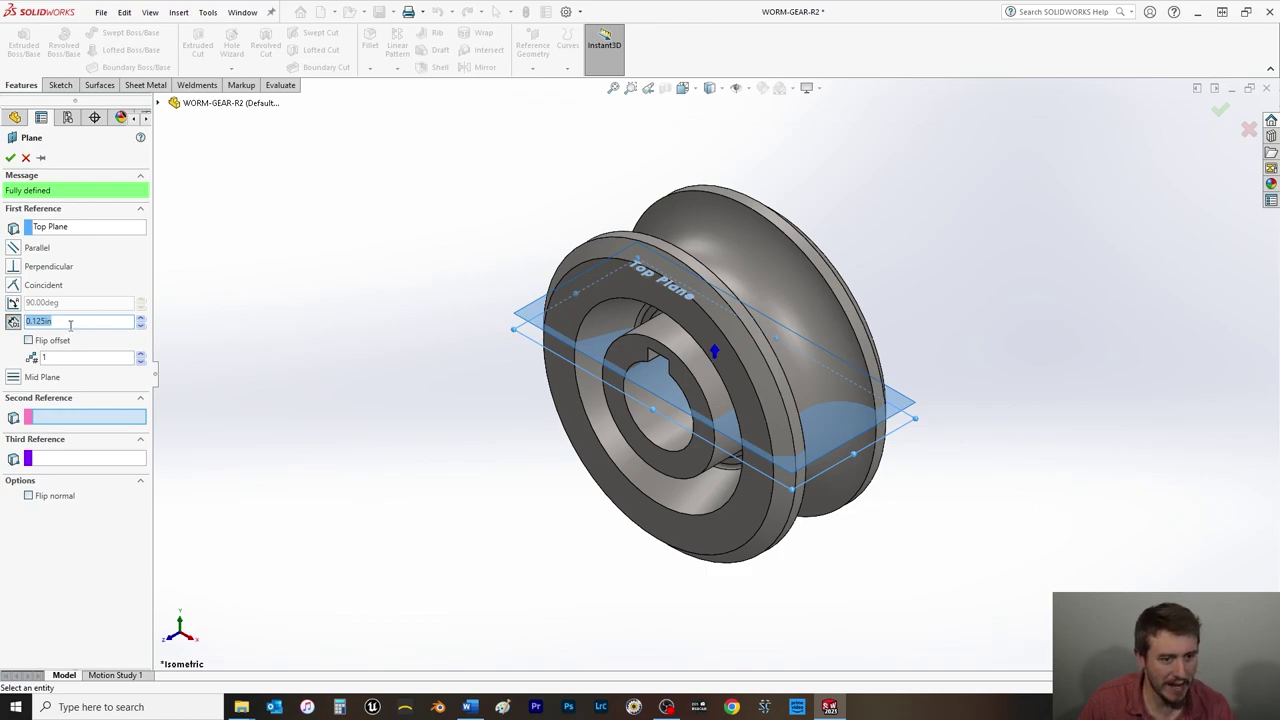
{"action": "type", "text": "0.95"}
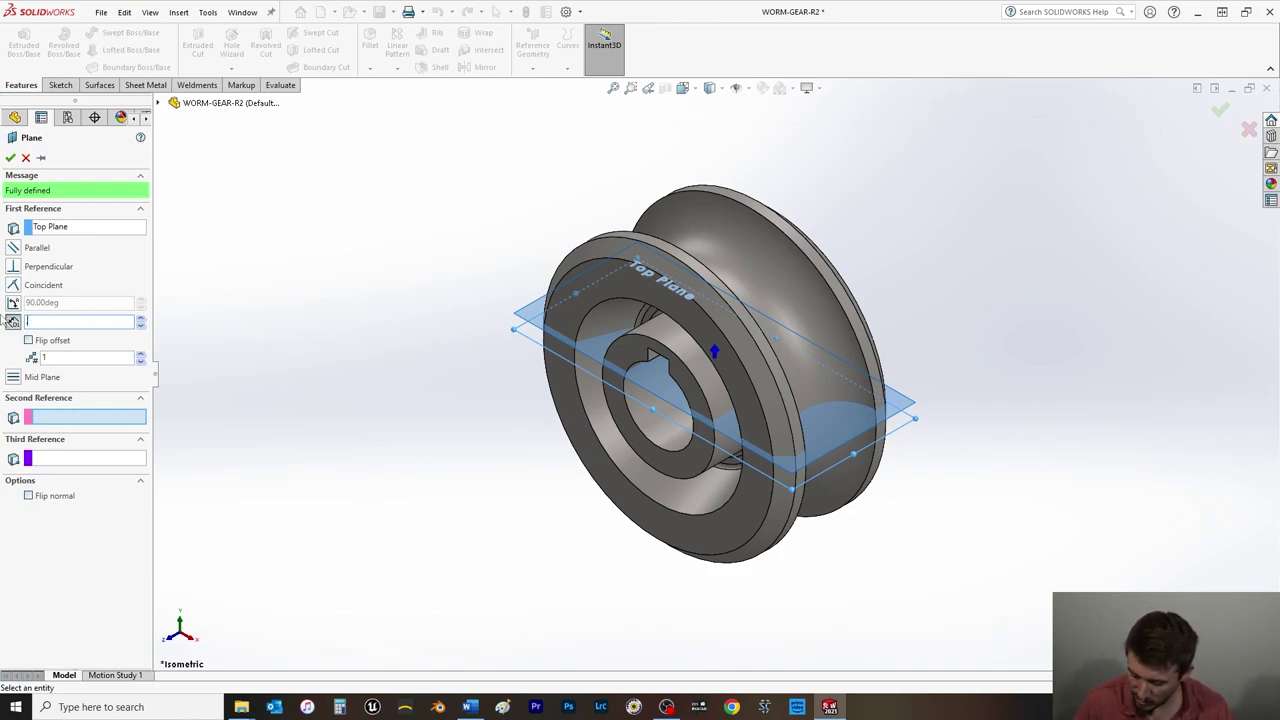
{"action": "key", "text": "Return"}
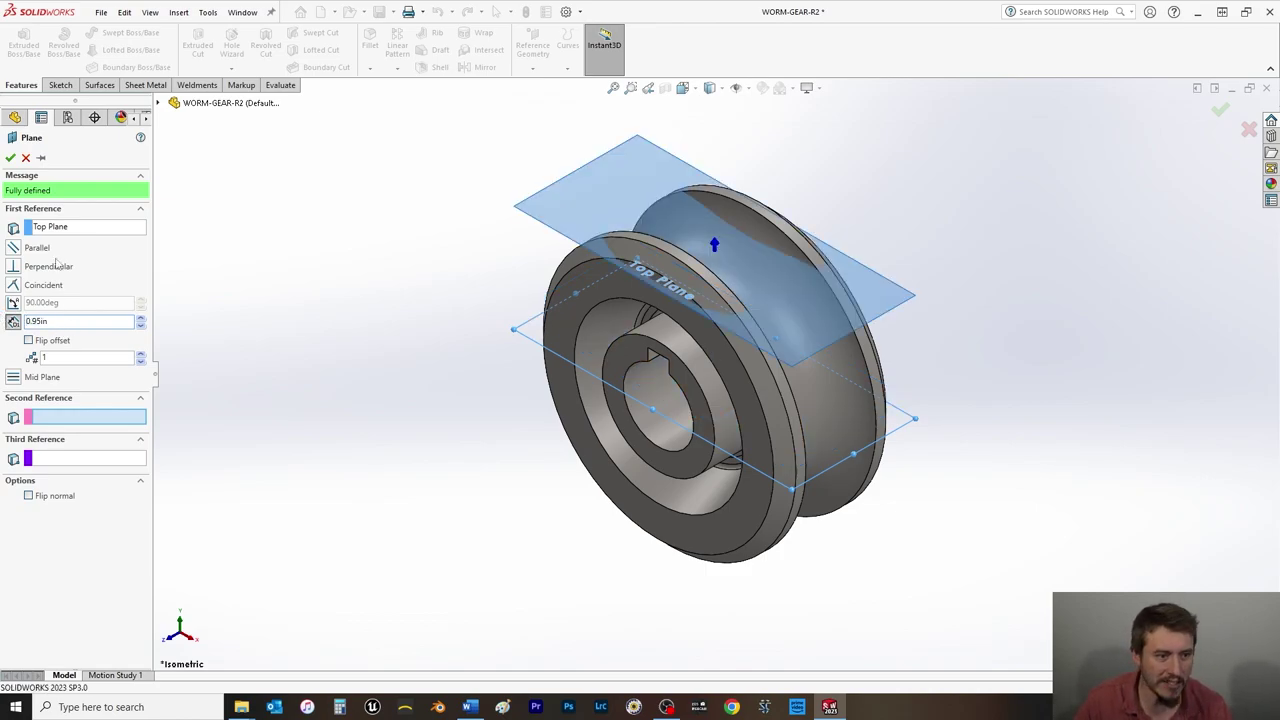
{"action": "left_click", "coordinate": [10, 157]}
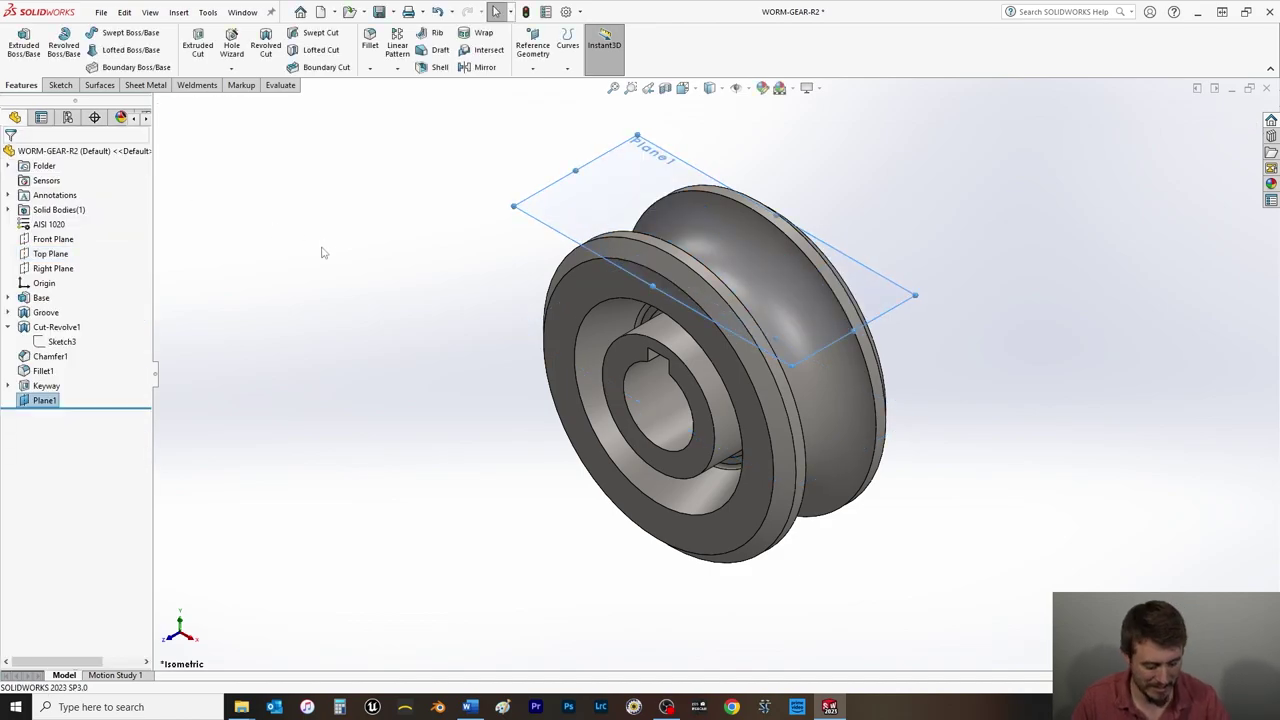
{"action": "key", "text": "ctrl+s"}
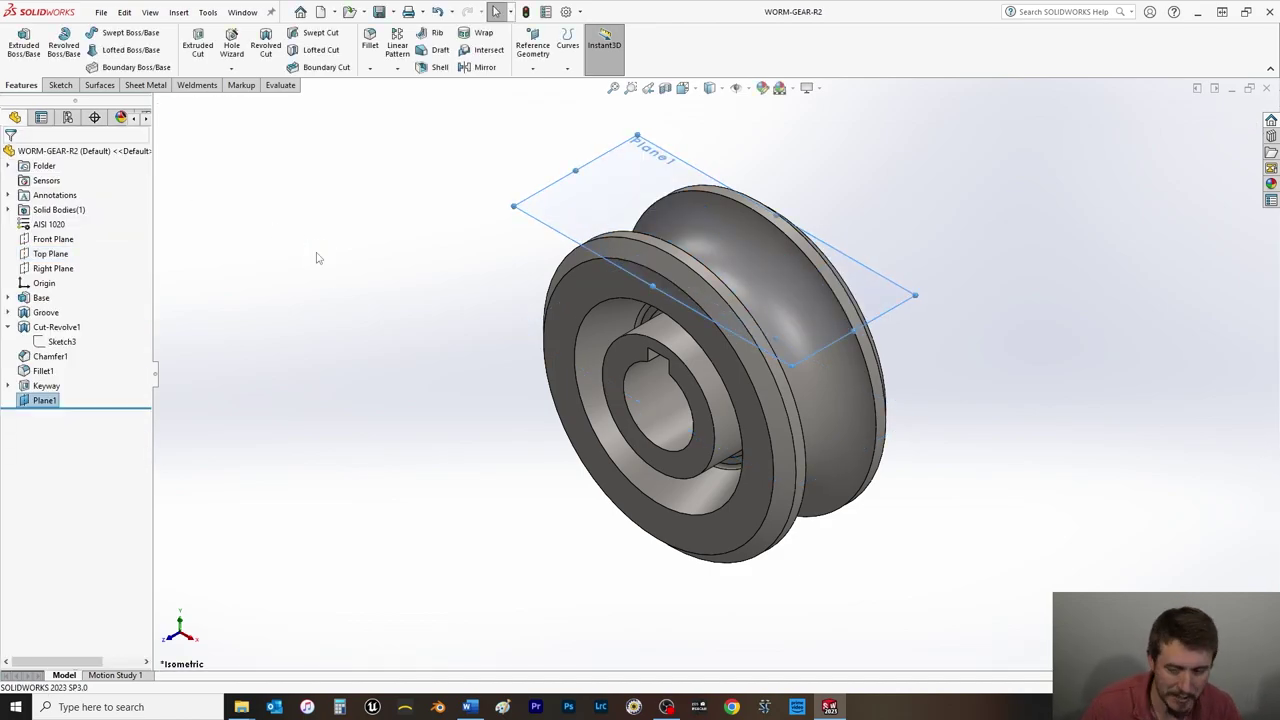
{"action": "left_click", "coordinate": [447, 134]}
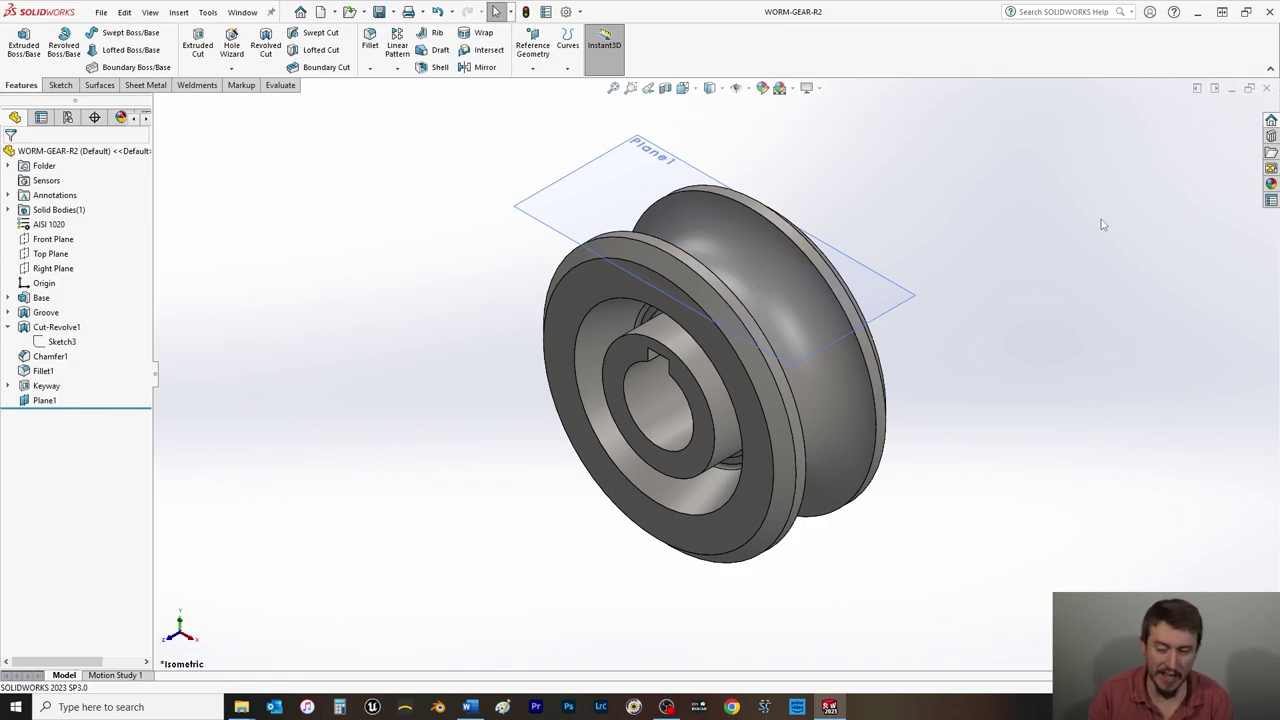
On Plane1, draw a 3-point arc from above to below the gear, then save.
{"action": "left_click", "coordinate": [612, 181]}
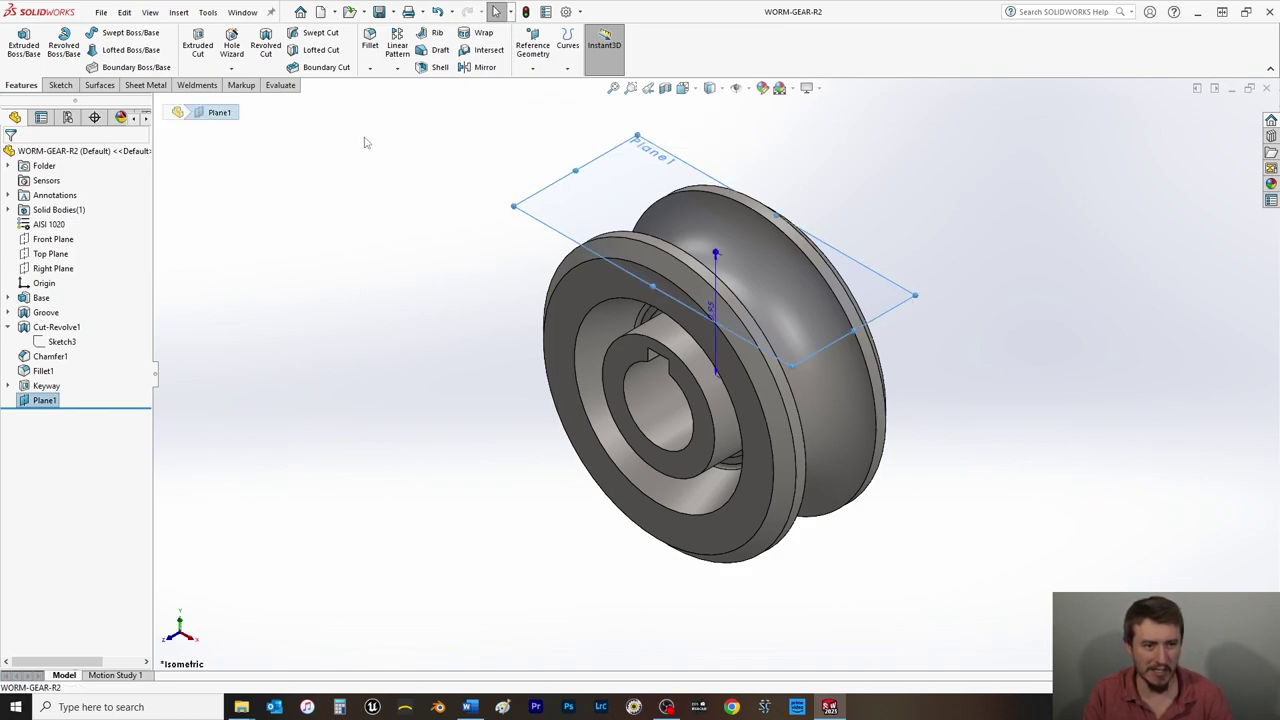
{"action": "left_click", "coordinate": [59, 85]}
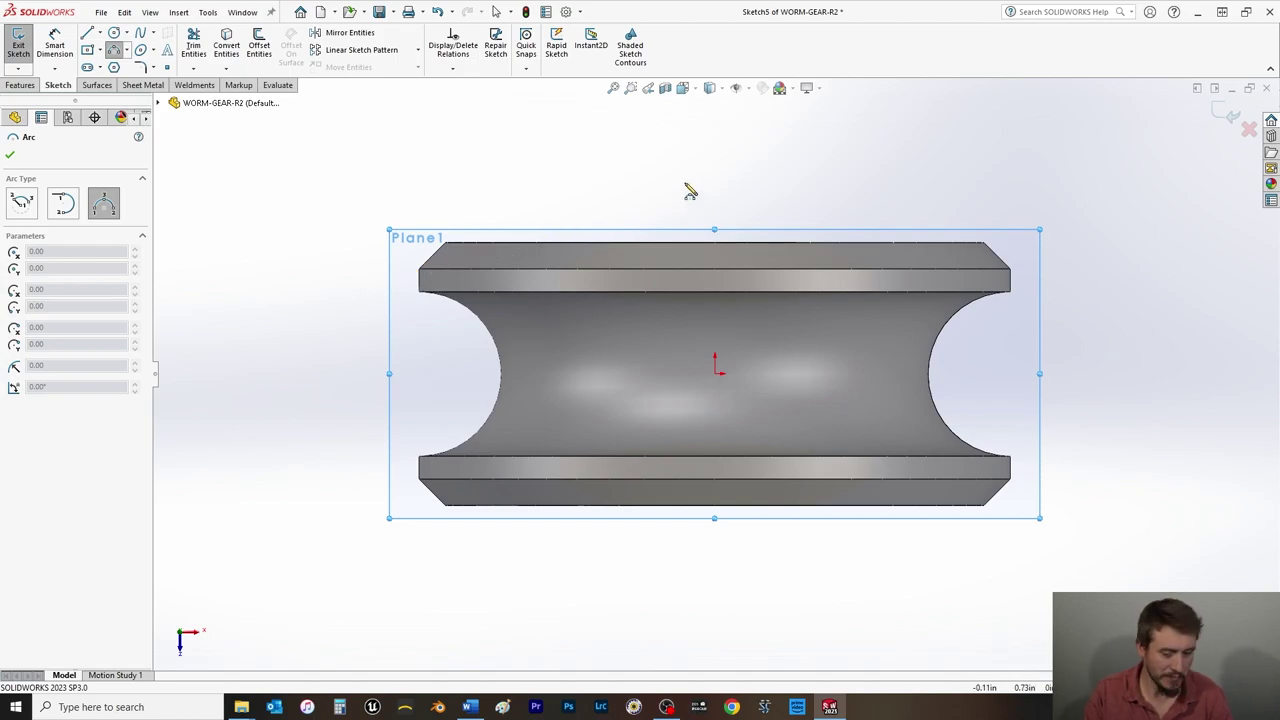
{"action": "left_click", "coordinate": [615, 199]}
{"action": "left_click", "coordinate": [641, 550]}
{"action": "left_click", "coordinate": [679, 396]}
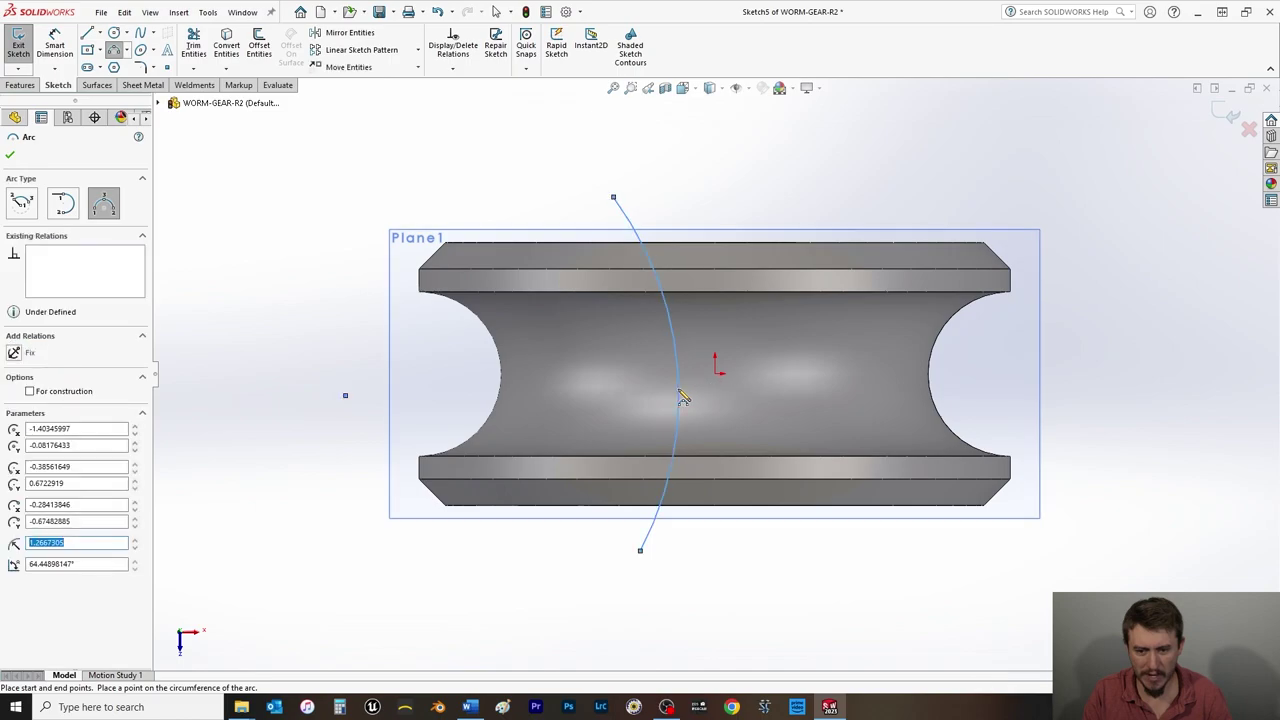
{"action": "right_click", "coordinate": [475, 154]}
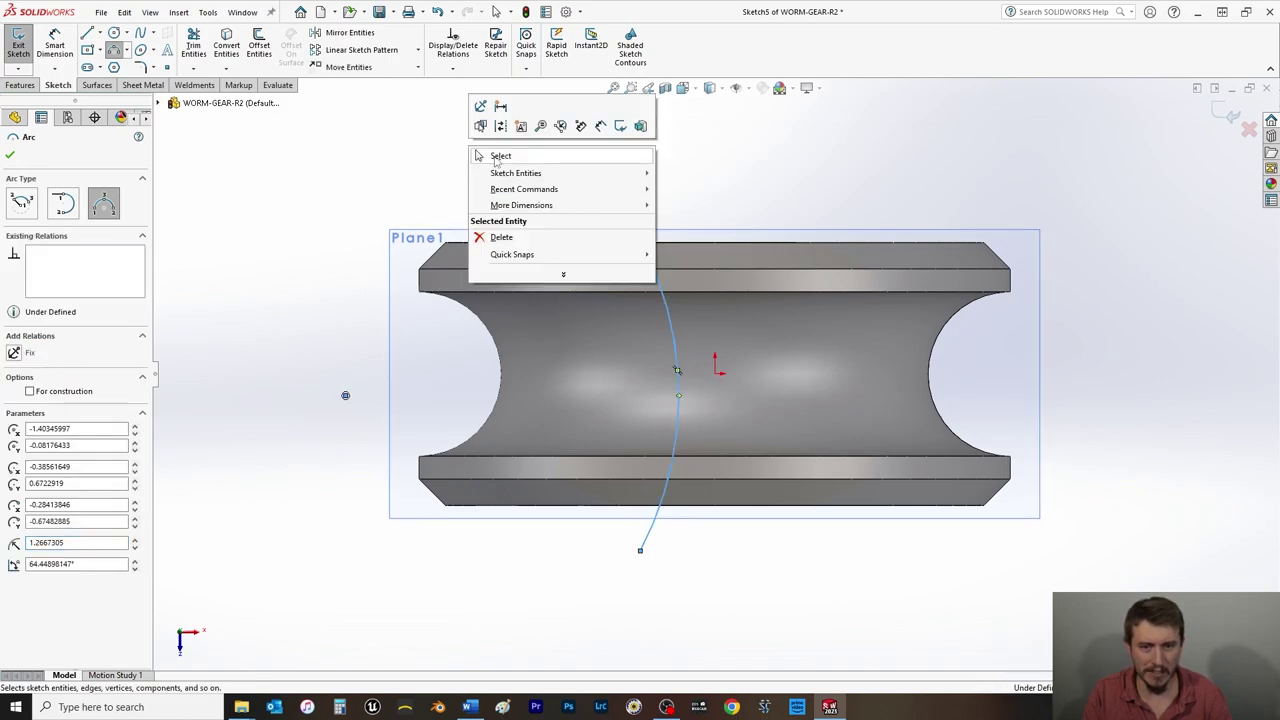
{"action": "left_click", "coordinate": [496, 158]}
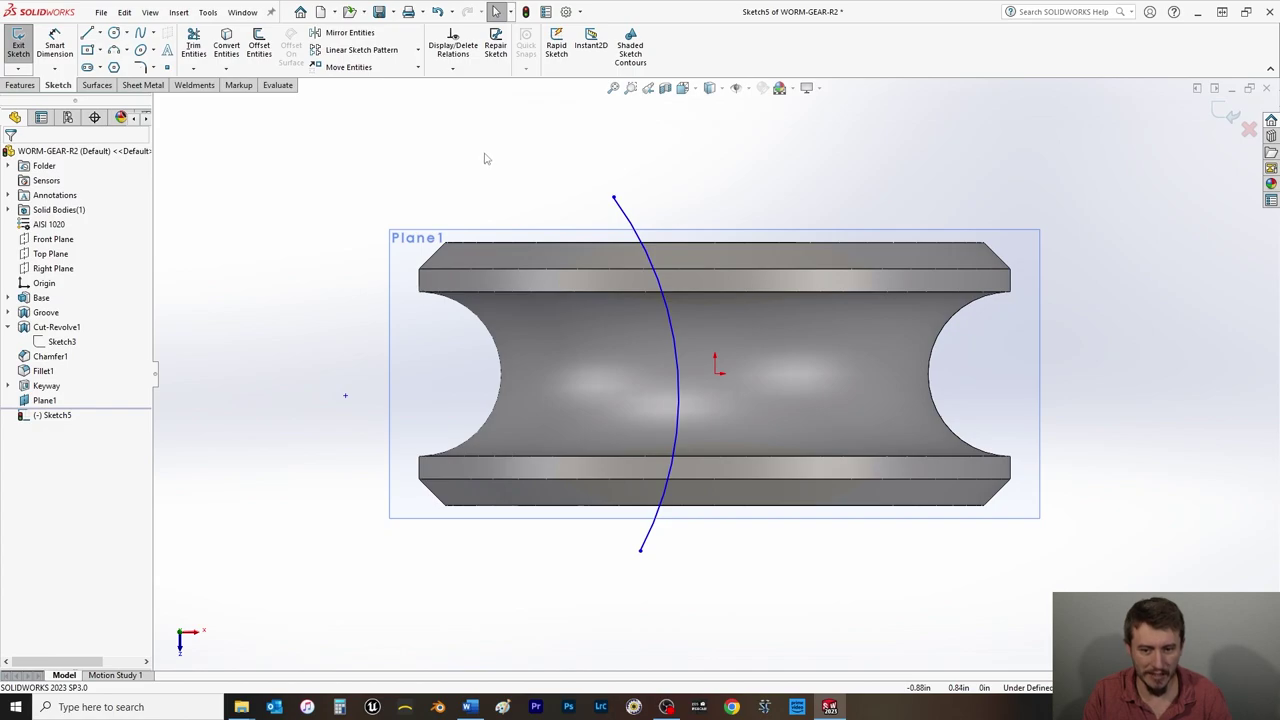
{"action": "key", "text": "ctrl+s"}
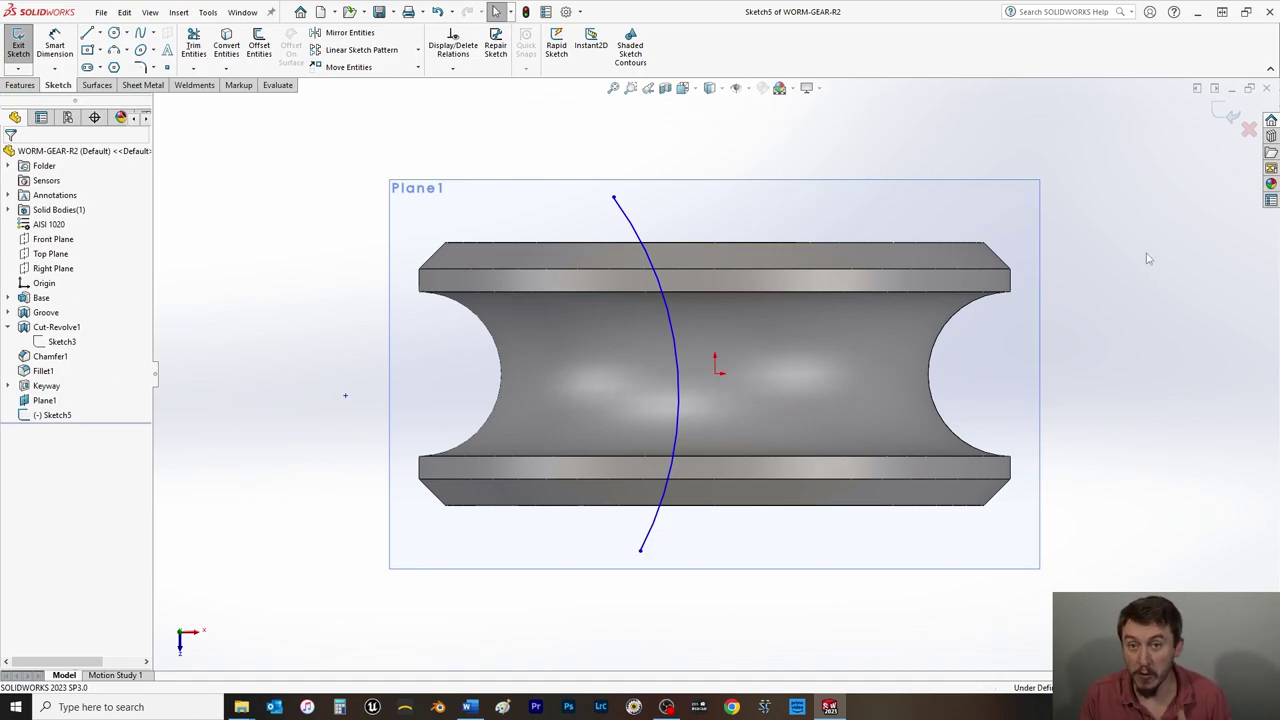
Add a vertical centerline from the sketch origin up past the gear.
{"action": "left_click", "coordinate": [100, 33]}
{"action": "left_click", "coordinate": [125, 66]}
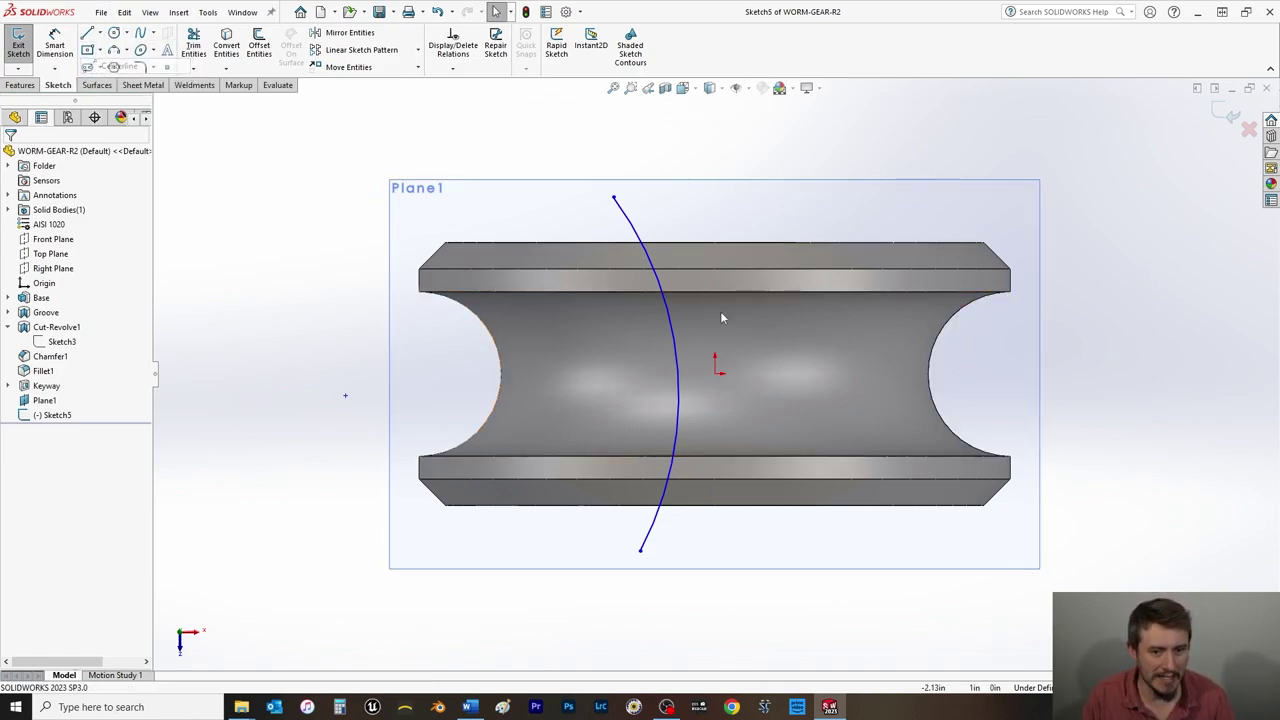
{"action": "left_click", "coordinate": [731, 382]}
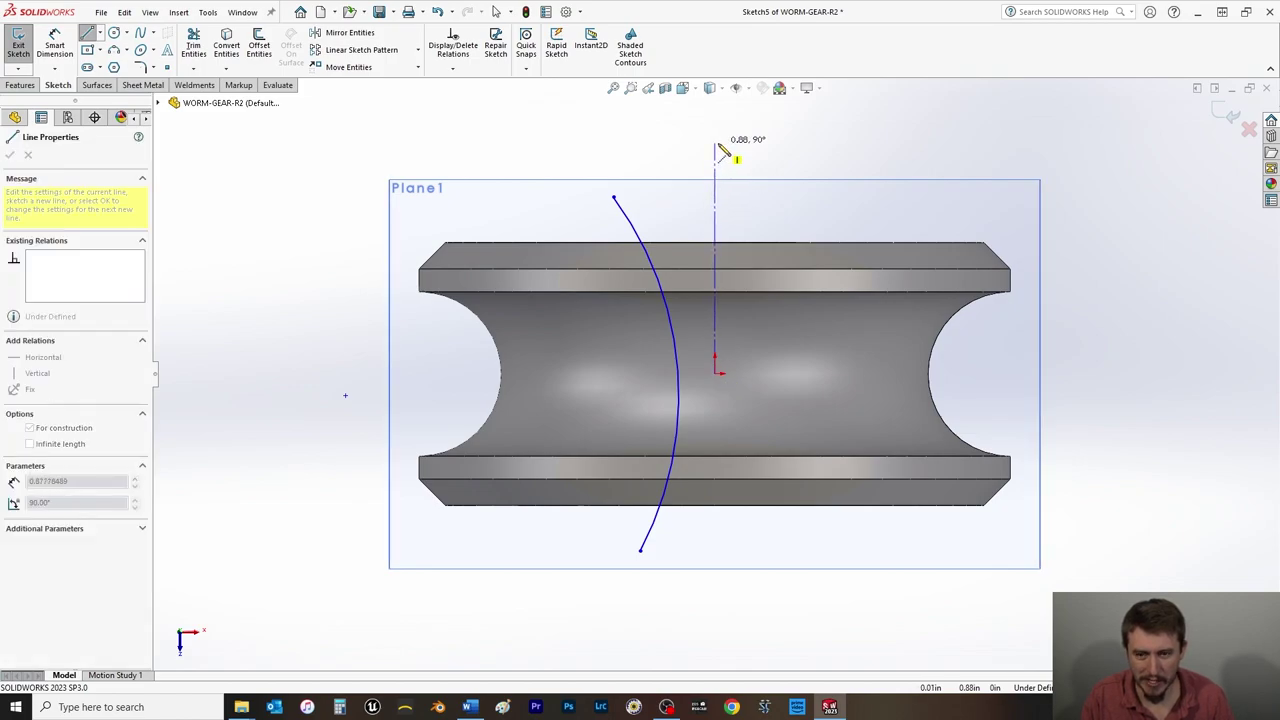
{"action": "left_click", "coordinate": [715, 144]}
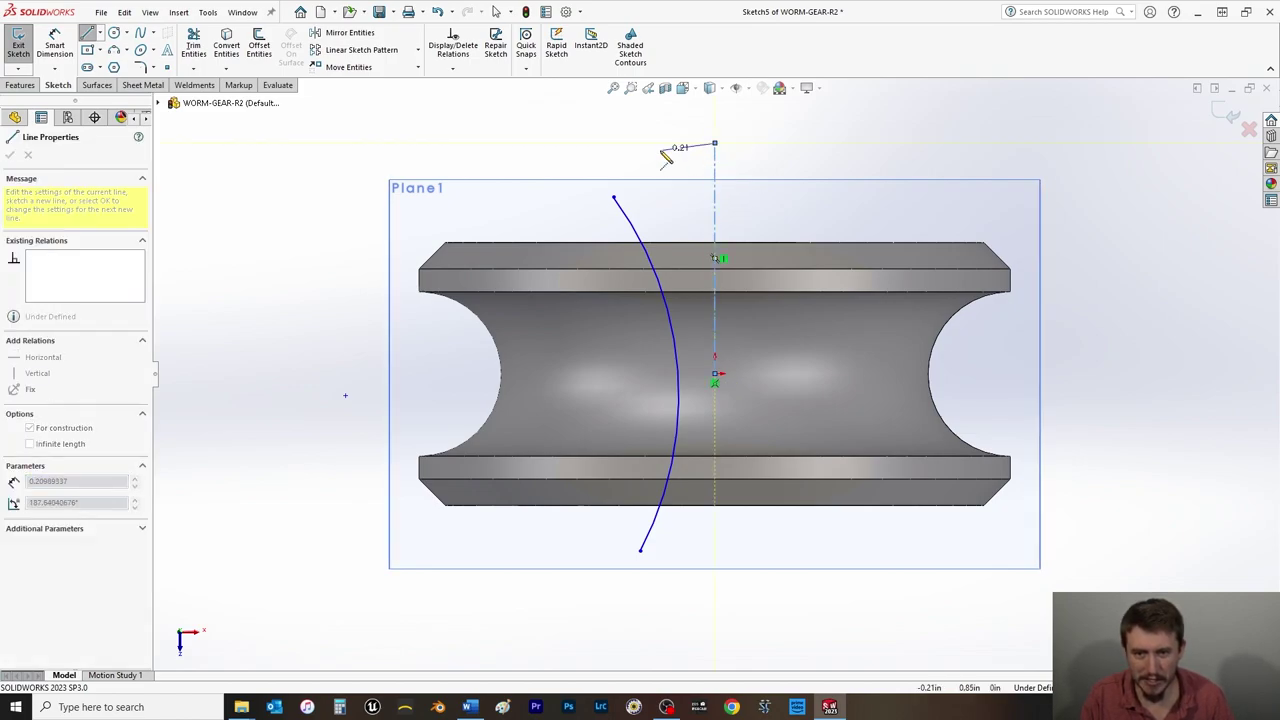
{"action": "right_click", "coordinate": [663, 160]}
{"action": "left_click", "coordinate": [690, 158]}
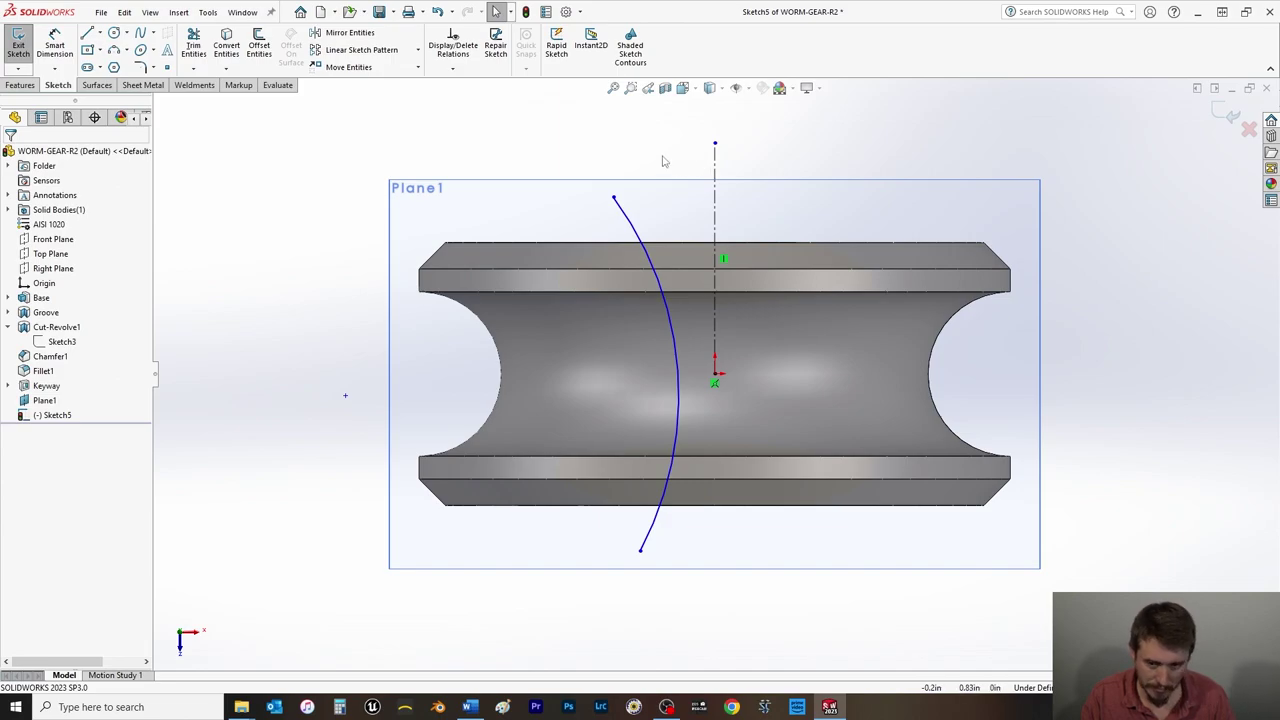
Make the arc's midpoint coincident with the origin and its two endpoints vertical.
{"action": "left_click", "coordinate": [677, 371]}
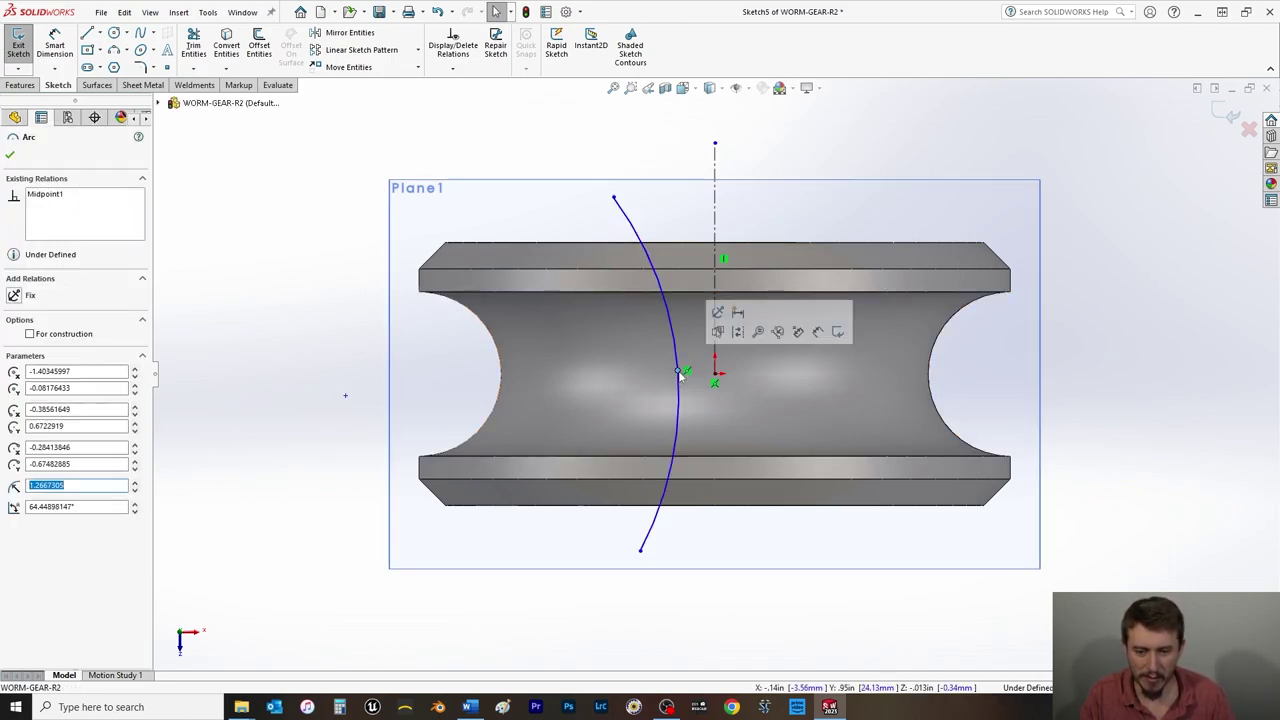
{"action": "left_click", "coordinate": [715, 374]}
{"action": "left_click", "coordinate": [716, 384], "text": "ctrl"}
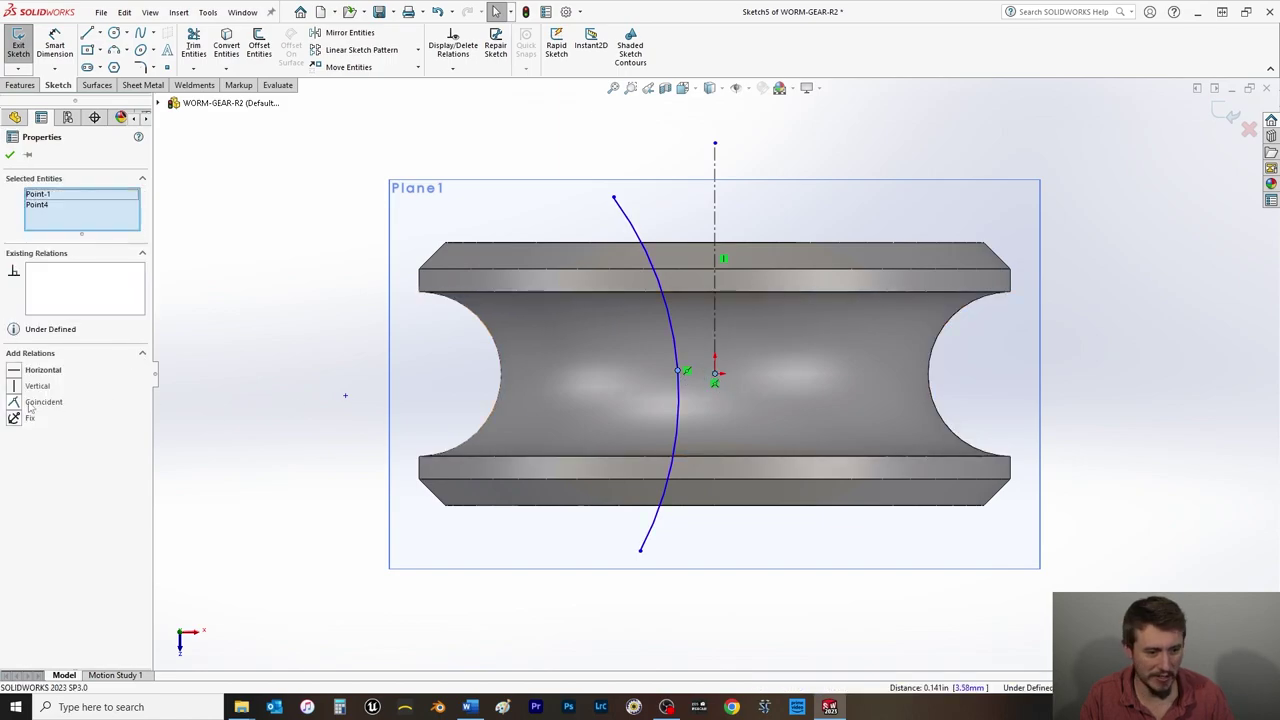
{"action": "left_click", "coordinate": [15, 402]}
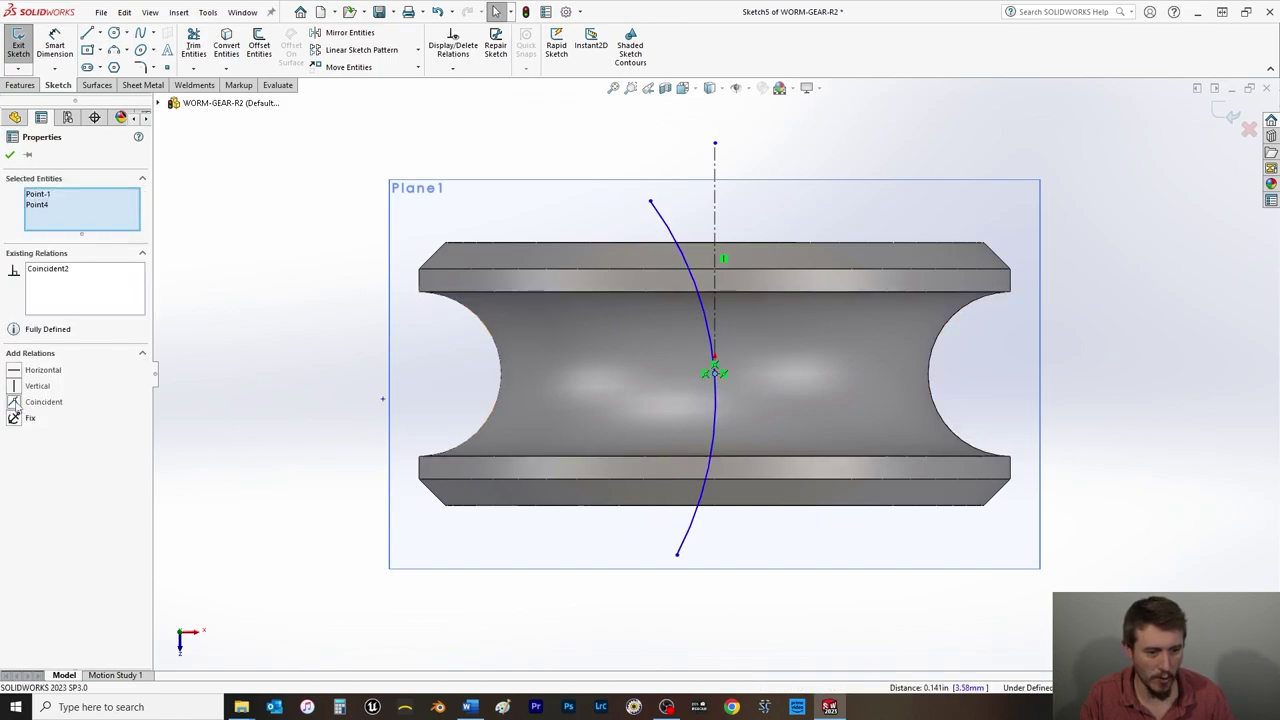
{"action": "left_click", "coordinate": [10, 154]}
{"action": "left_click", "coordinate": [651, 203]}
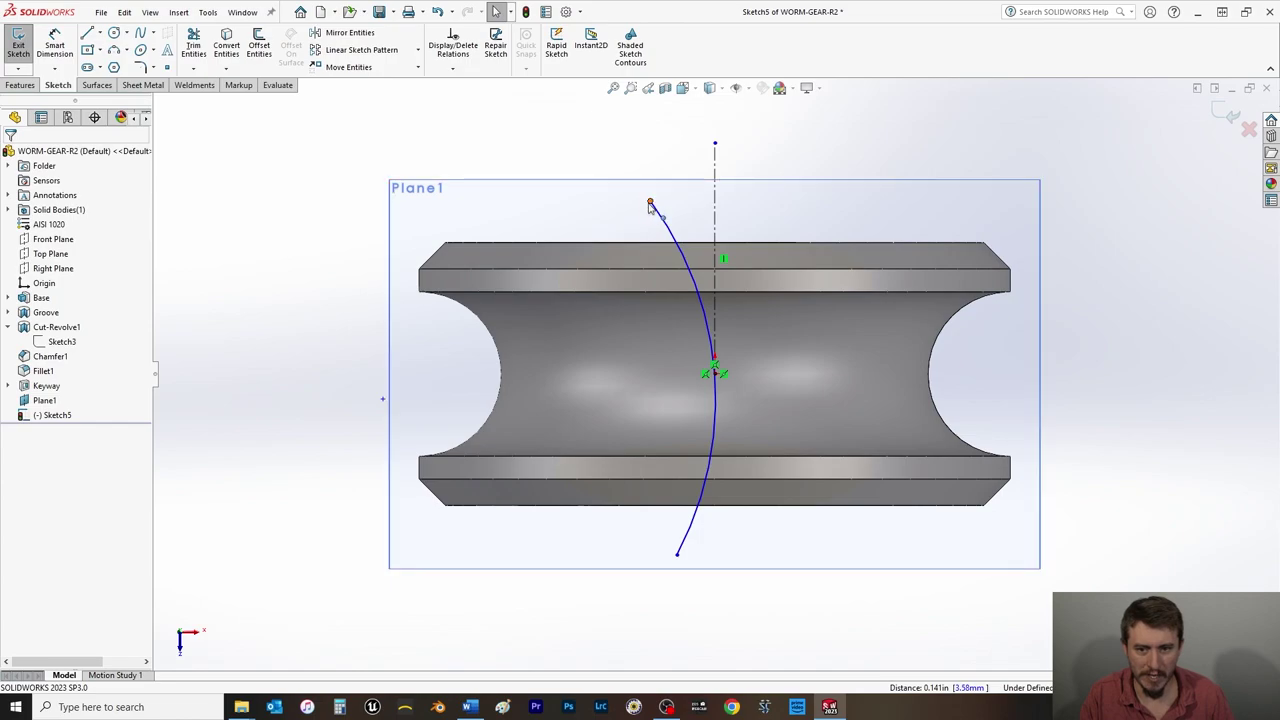
{"action": "left_click", "coordinate": [677, 554], "text": "ctrl"}
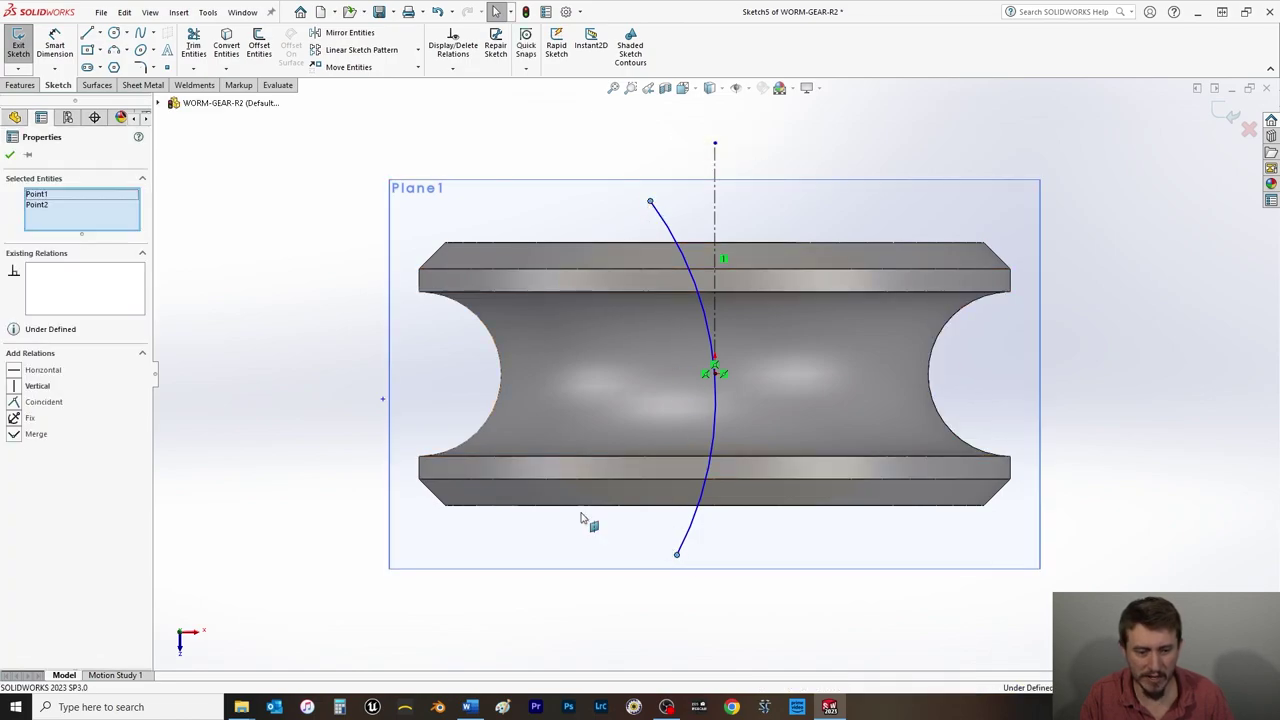
{"action": "left_click", "coordinate": [14, 388]}
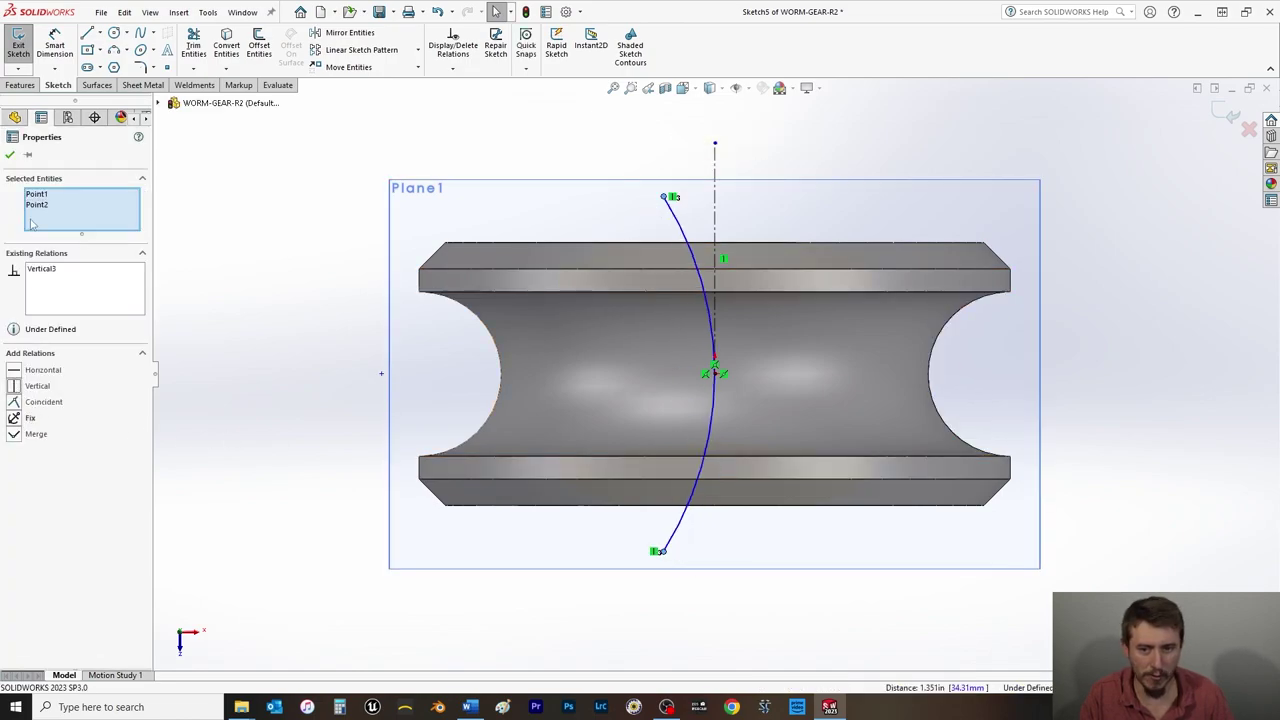
{"action": "left_click", "coordinate": [10, 156]}
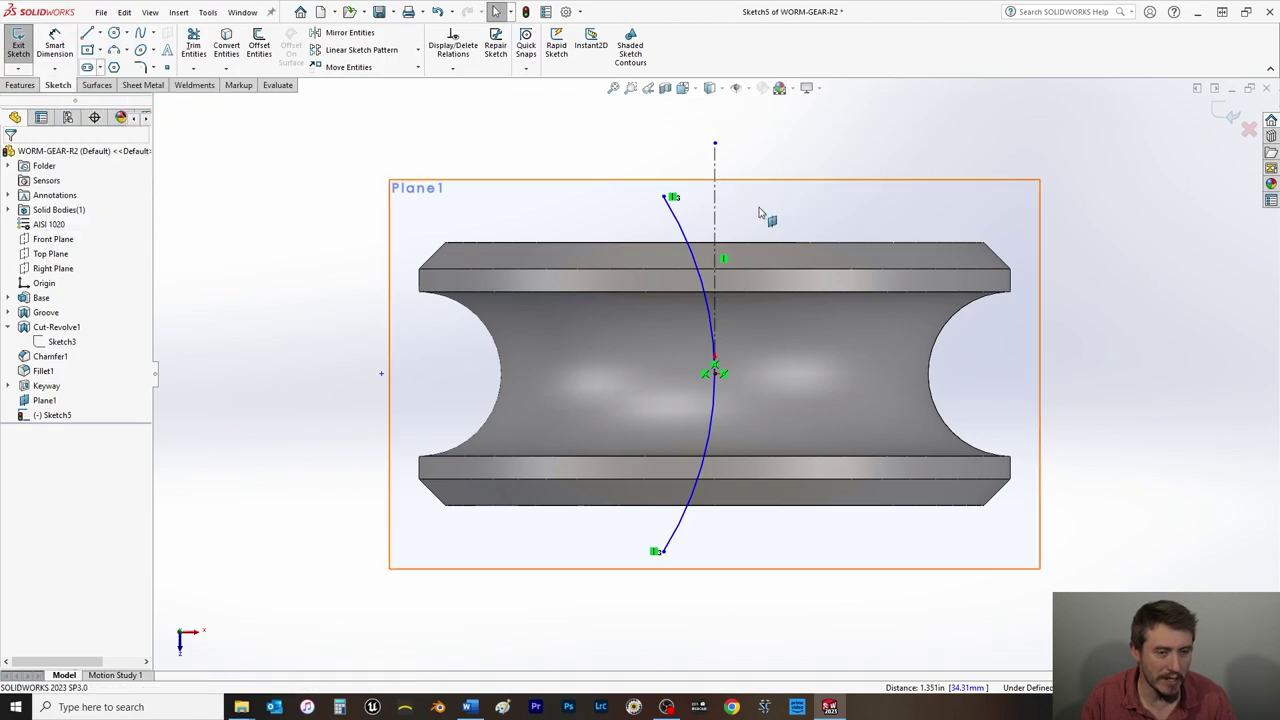
{"action": "left_click", "coordinate": [54, 47]}
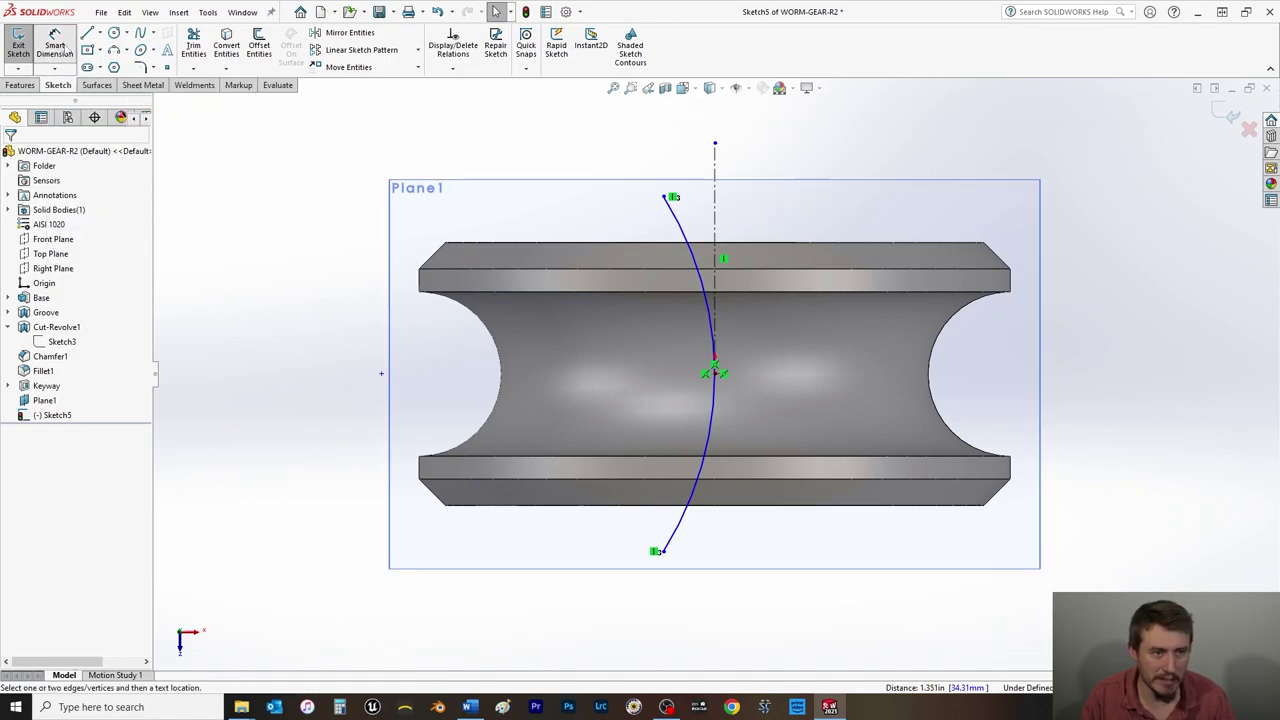
Dimension the arc's top endpoint 0.1 vertically from the gear's top edge.
{"action": "left_click", "coordinate": [664, 197]}
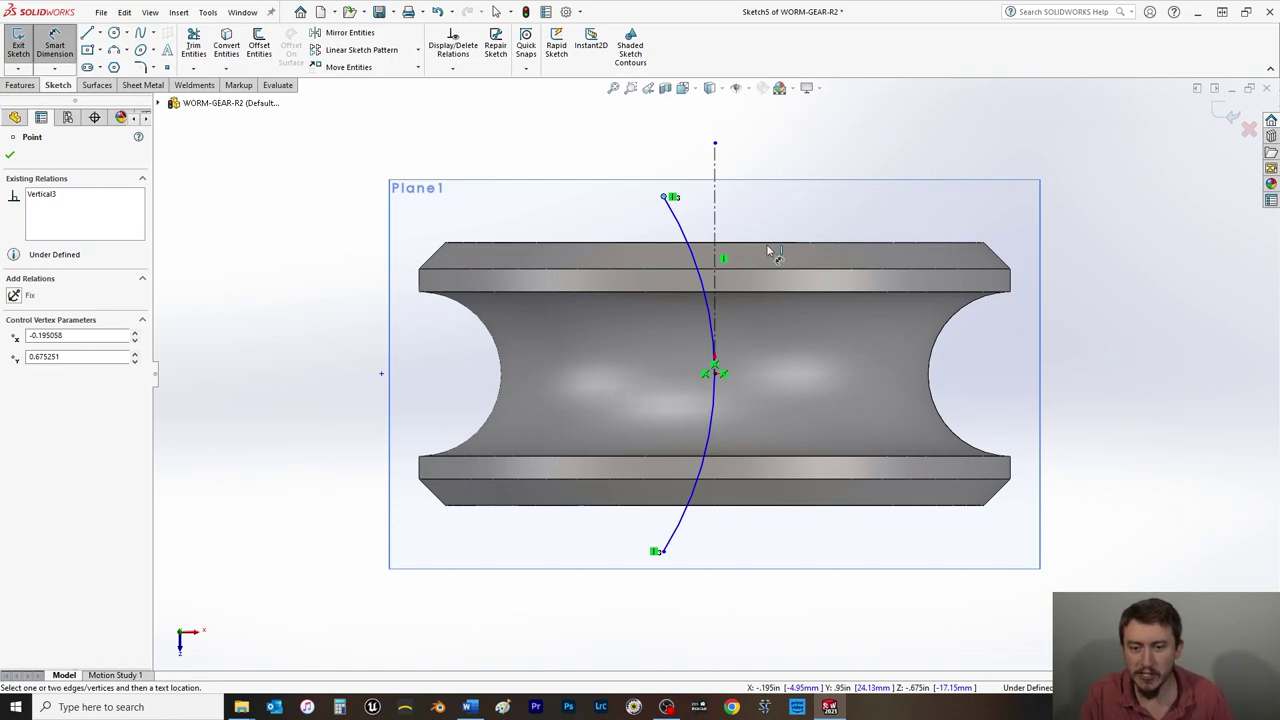
{"action": "left_click", "coordinate": [767, 244]}
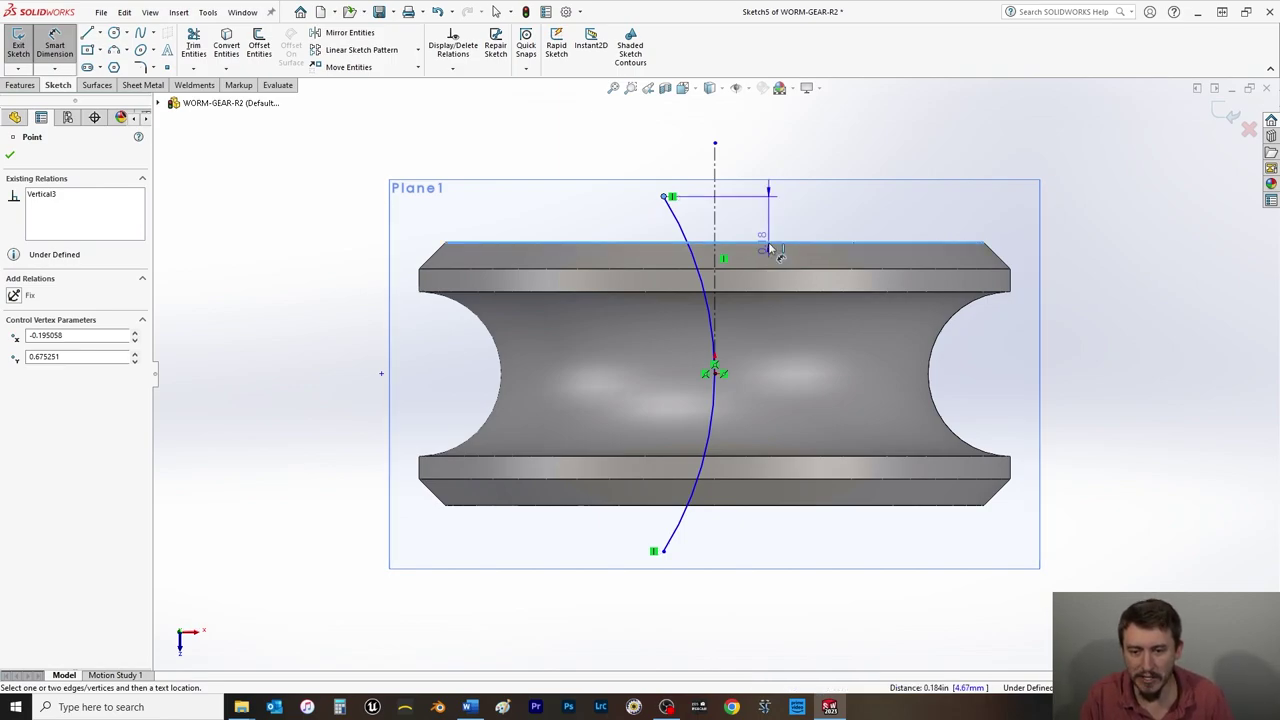
{"action": "left_click", "coordinate": [767, 217]}
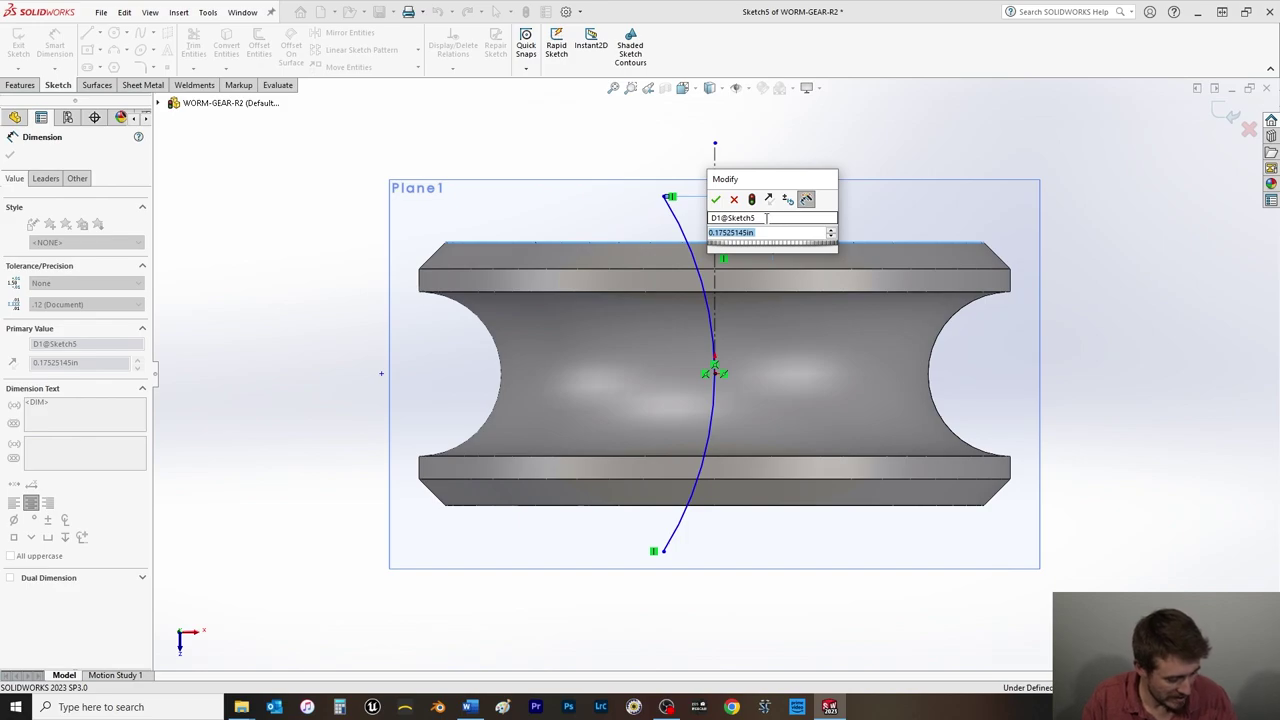
{"action": "type", "text": "0.1"}
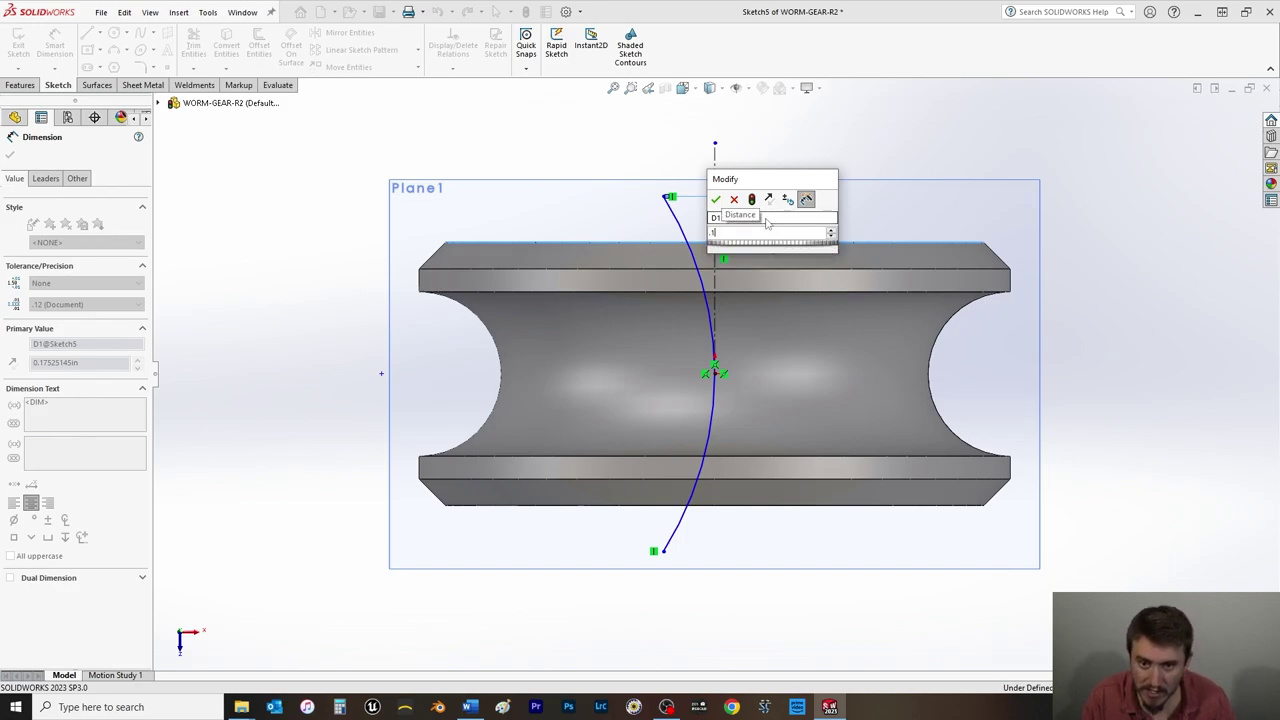
{"action": "key", "text": "Return"}
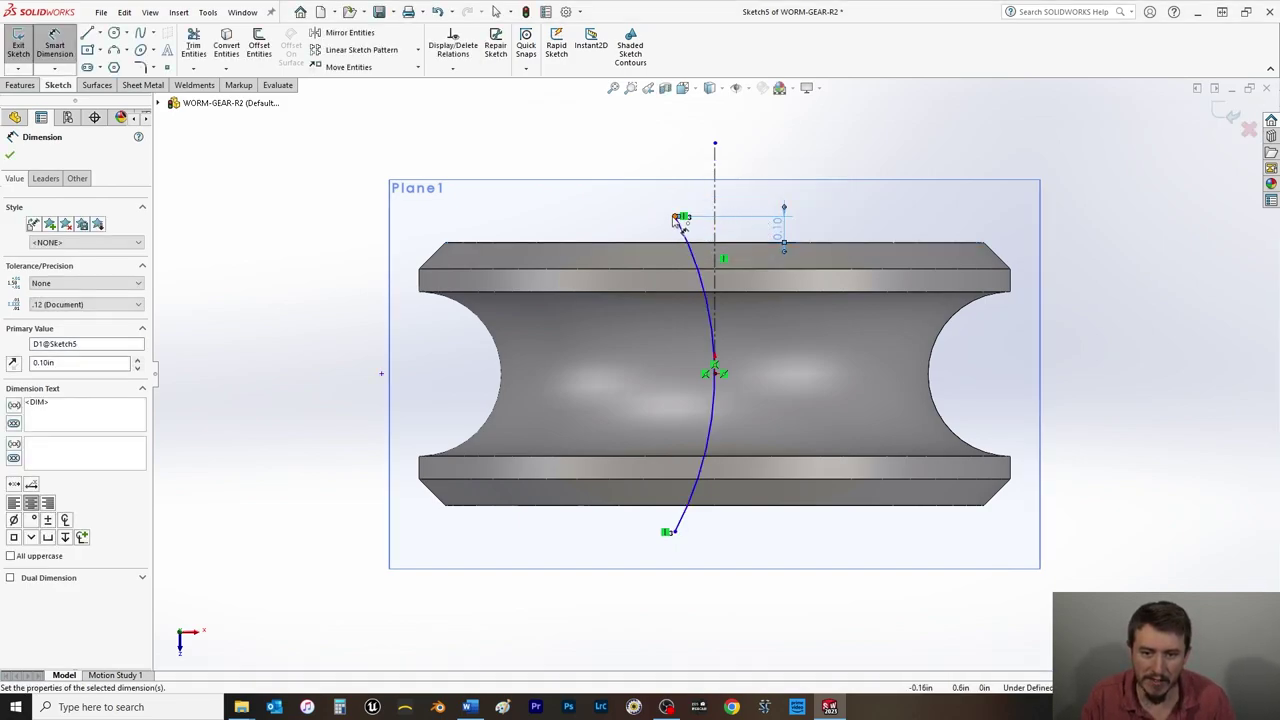
Add a .025 horizontal offset from the centerline and move that dimension above the sketch.
{"action": "left_click", "coordinate": [684, 217]}
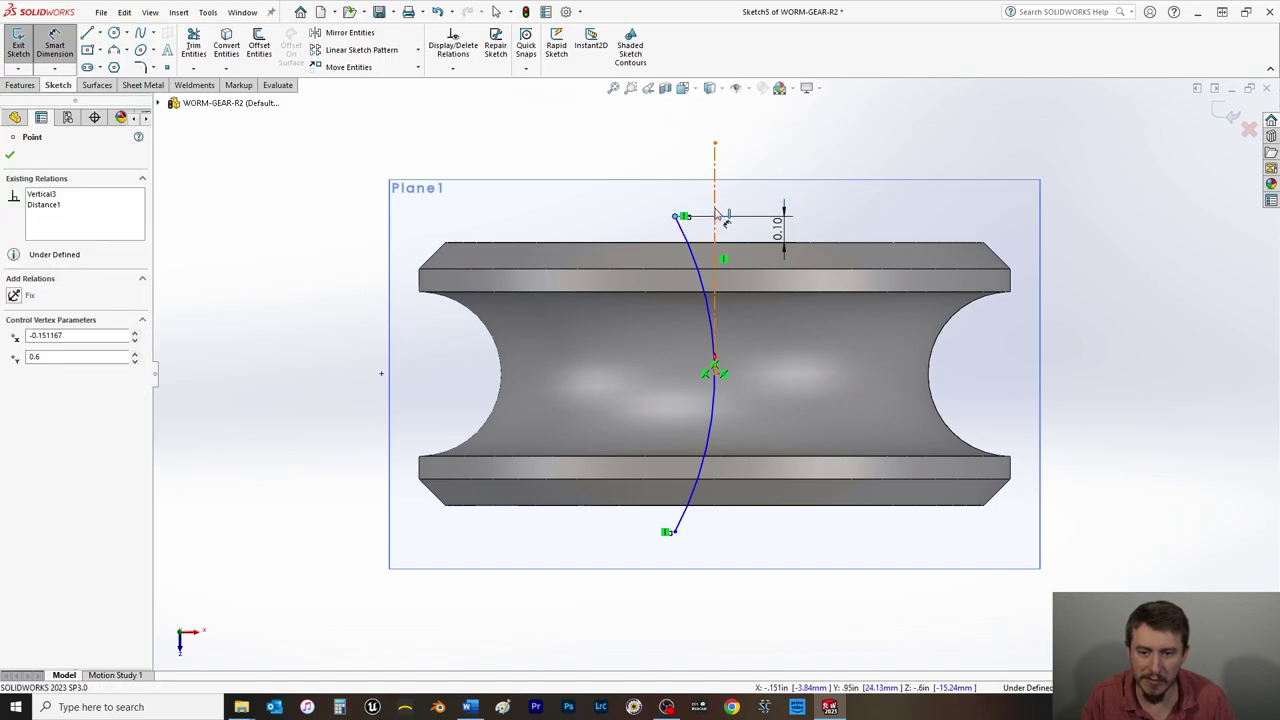
{"action": "left_click", "coordinate": [714, 210]}
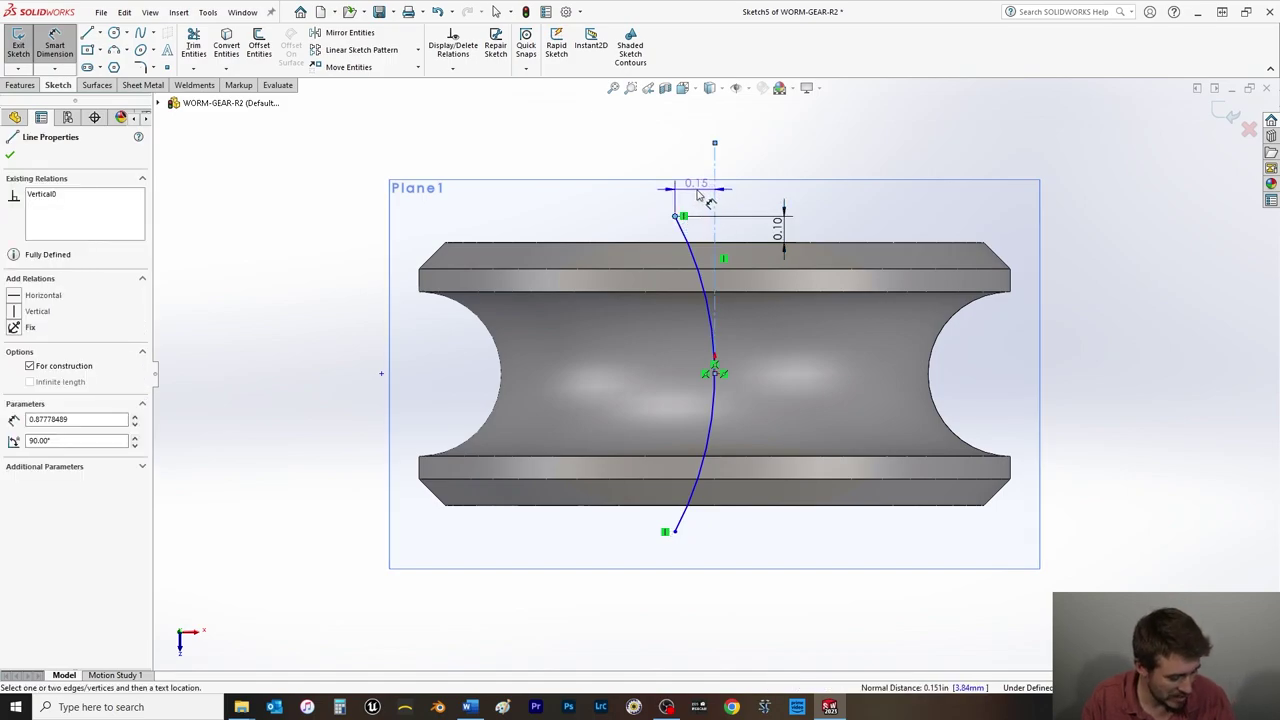
{"action": "left_click", "coordinate": [697, 194]}
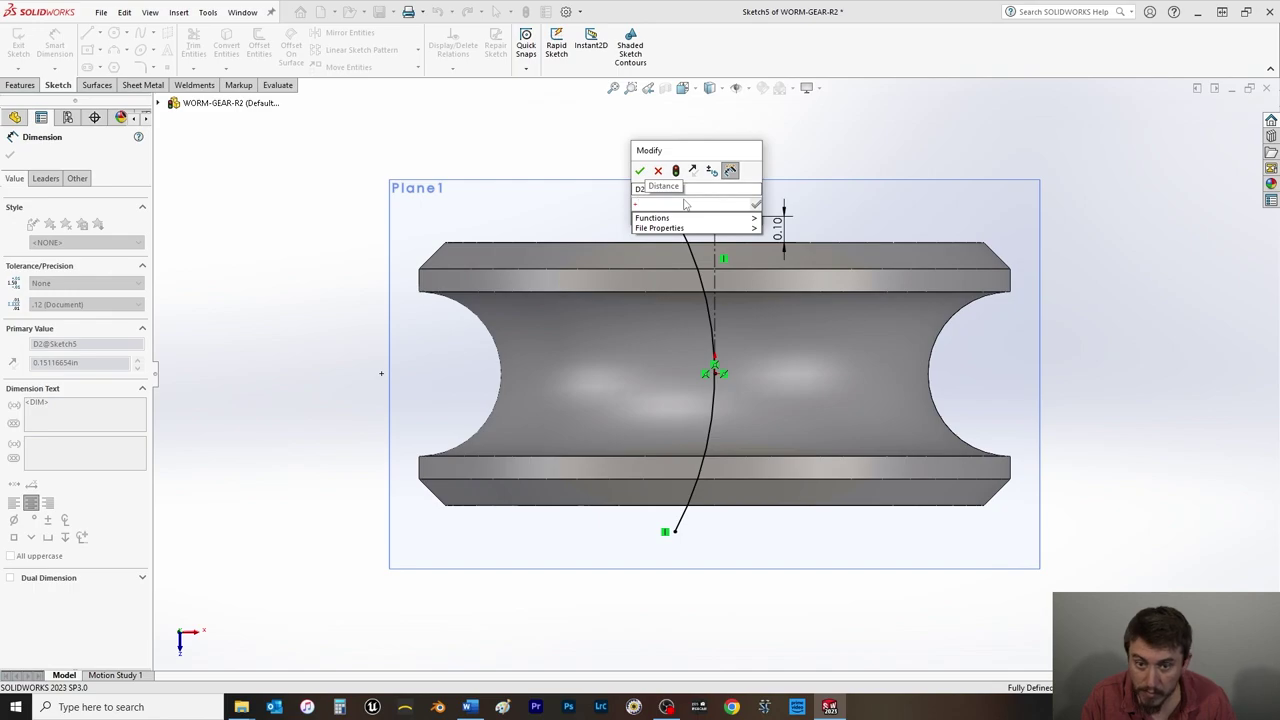
{"action": "key", "text": "BackSpace"}
{"action": "type", "text": ".025"}
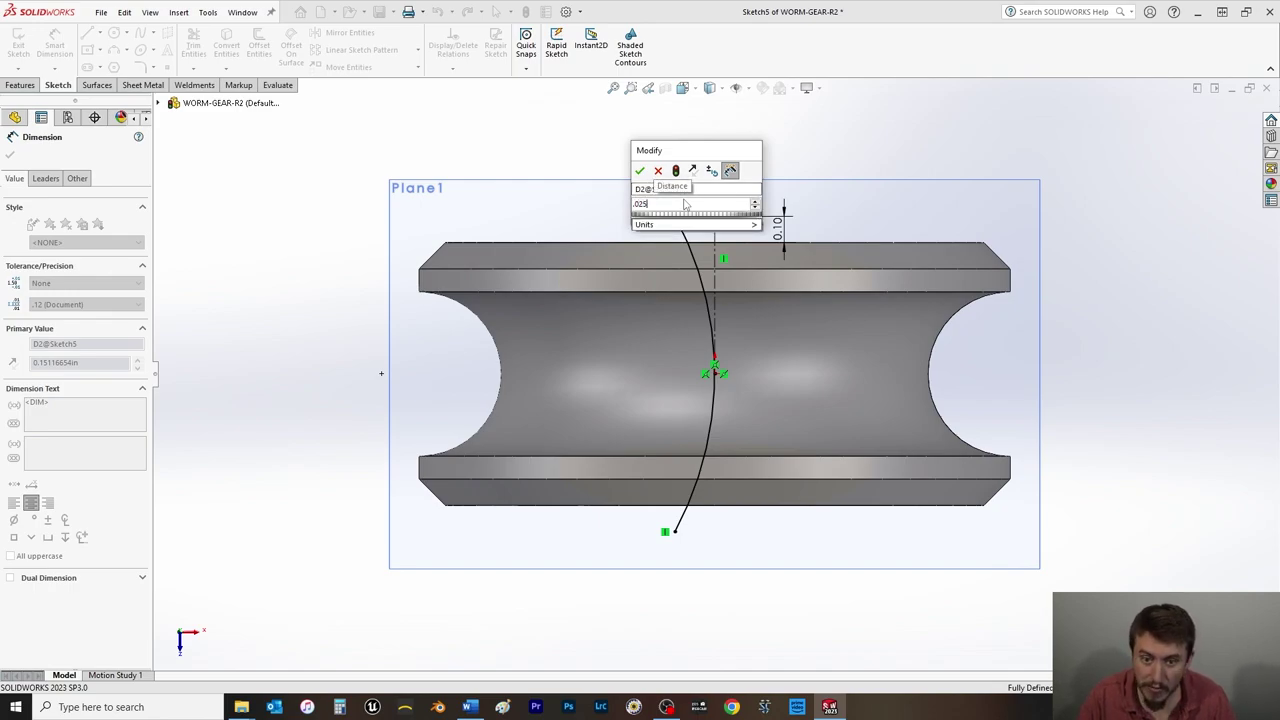
{"action": "key", "text": "Return"}
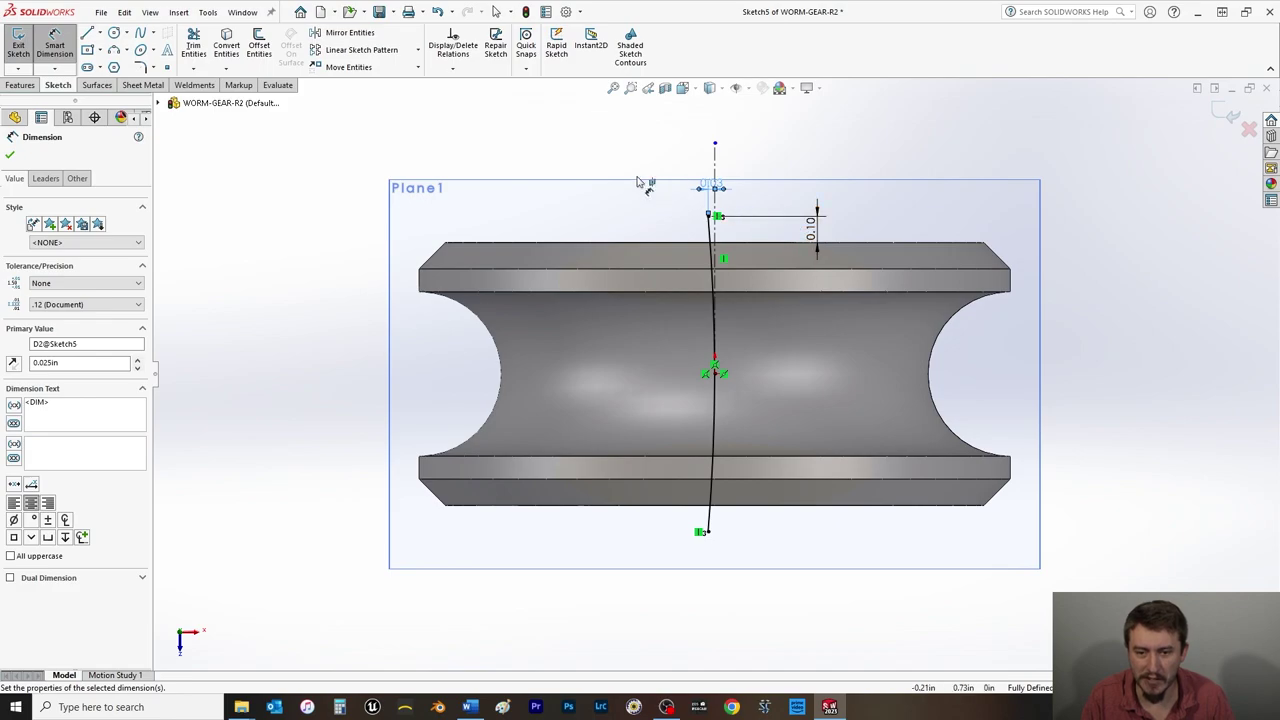
{"action": "key", "text": "Escape"}
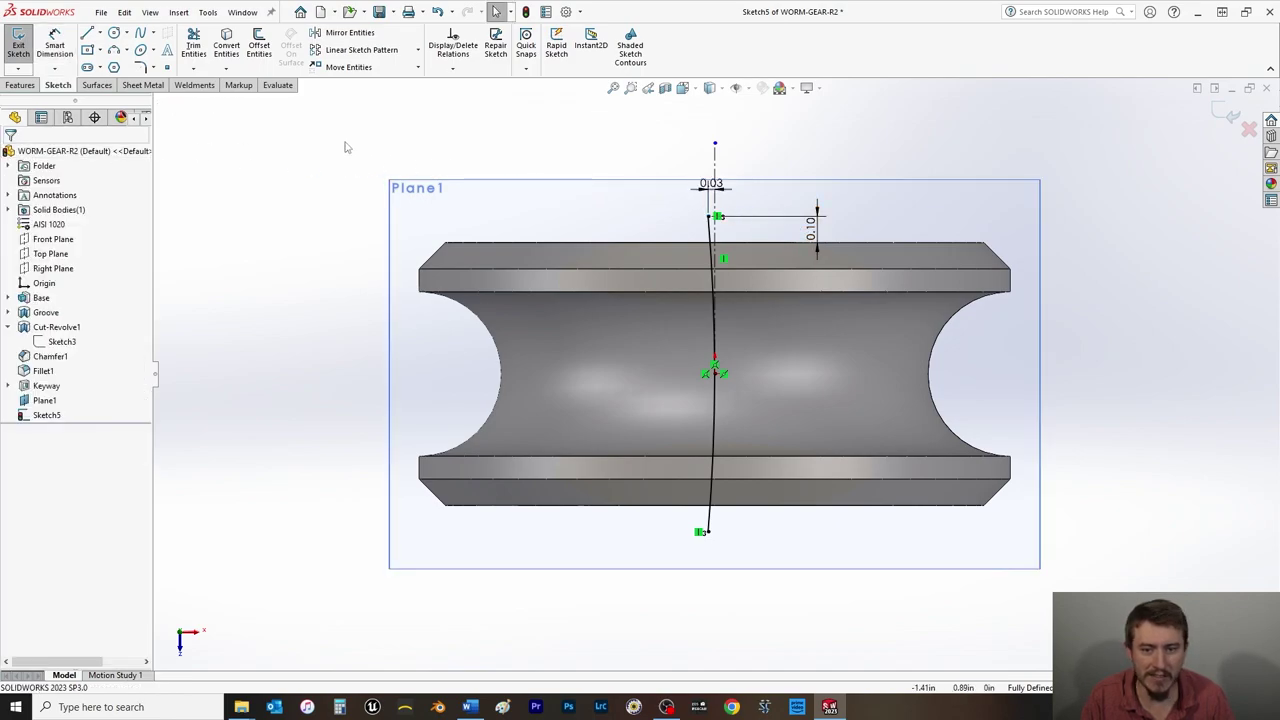
{"action": "left_click_drag", "start_coordinate": [708, 184], "coordinate": [640, 150]}
{"action": "left_click", "coordinate": [641, 152]}
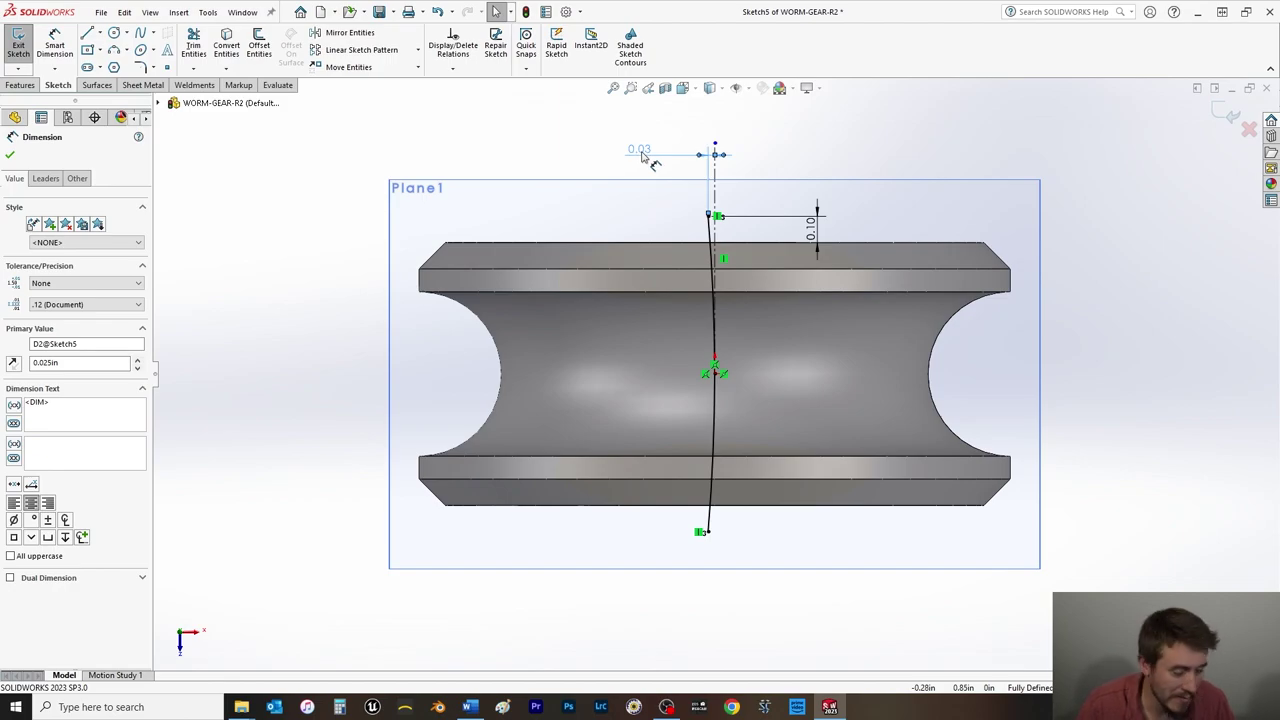
{"action": "left_click", "coordinate": [1145, 187]}
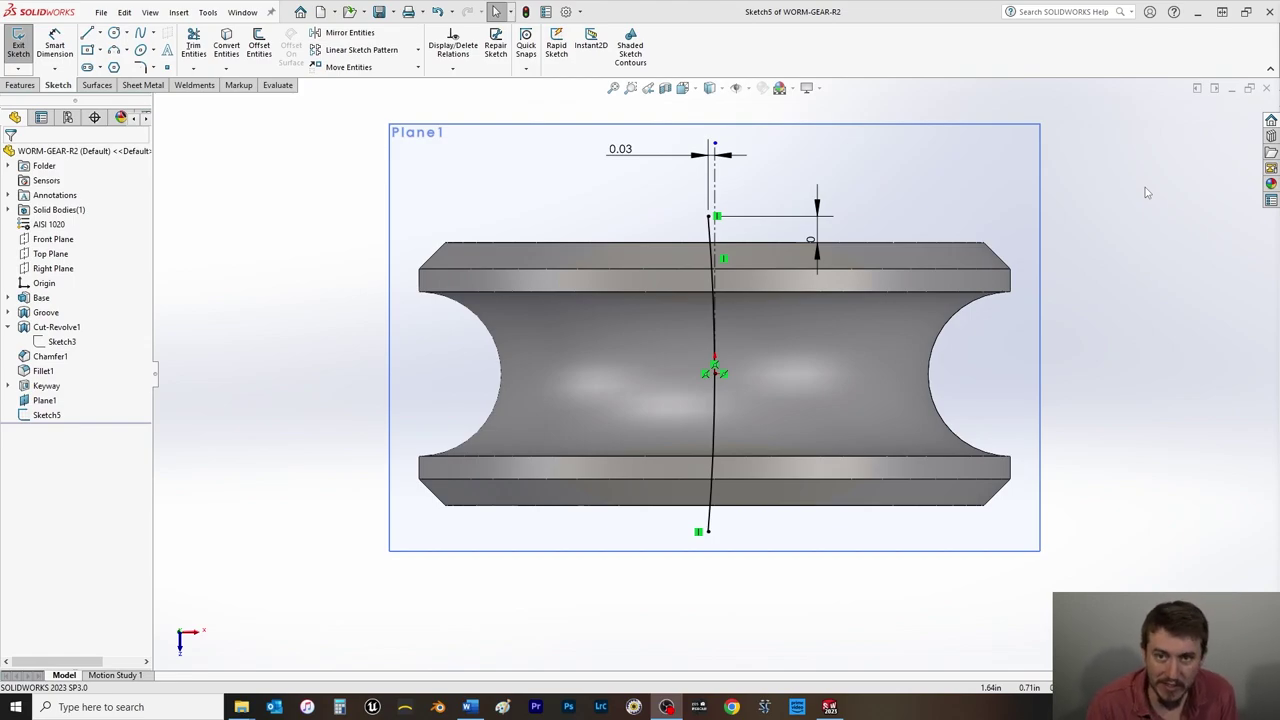
Exit the sketch, rename Sketch5 to PATH, save, and return to isometric view.
{"action": "left_click", "coordinate": [18, 45]}
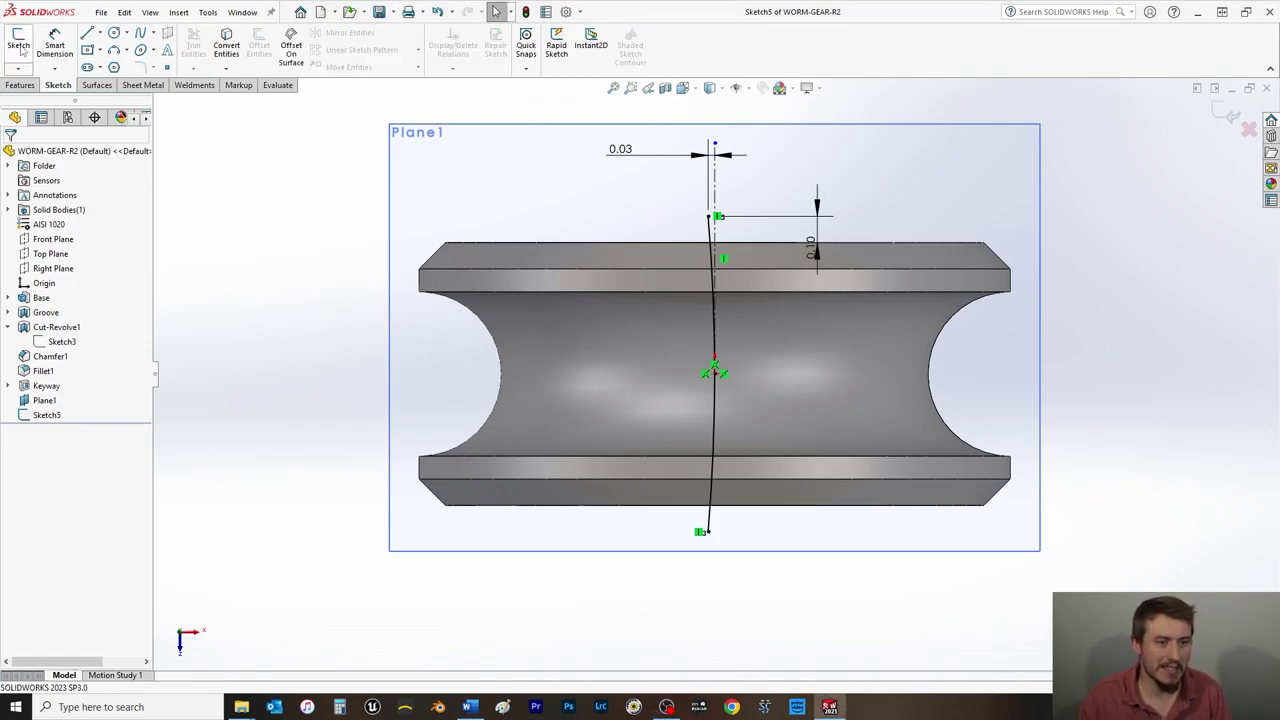
{"action": "left_click", "coordinate": [48, 416]}
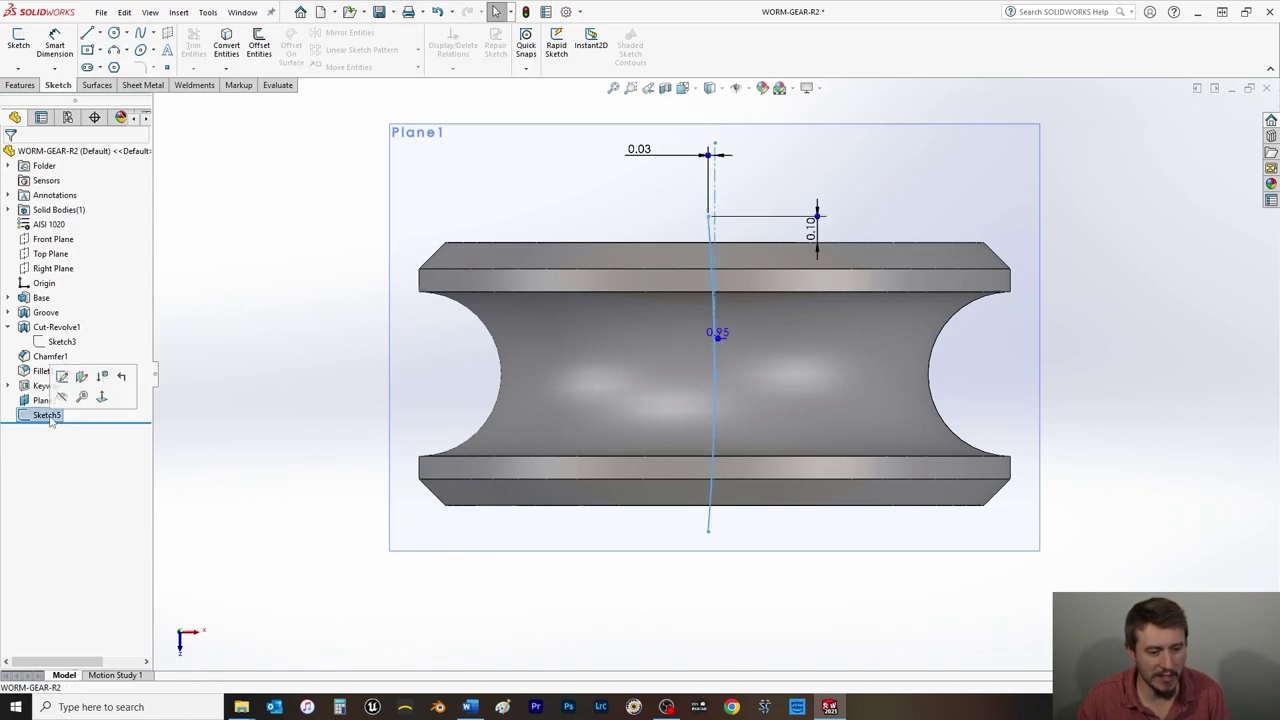
{"action": "left_click", "coordinate": [48, 416]}
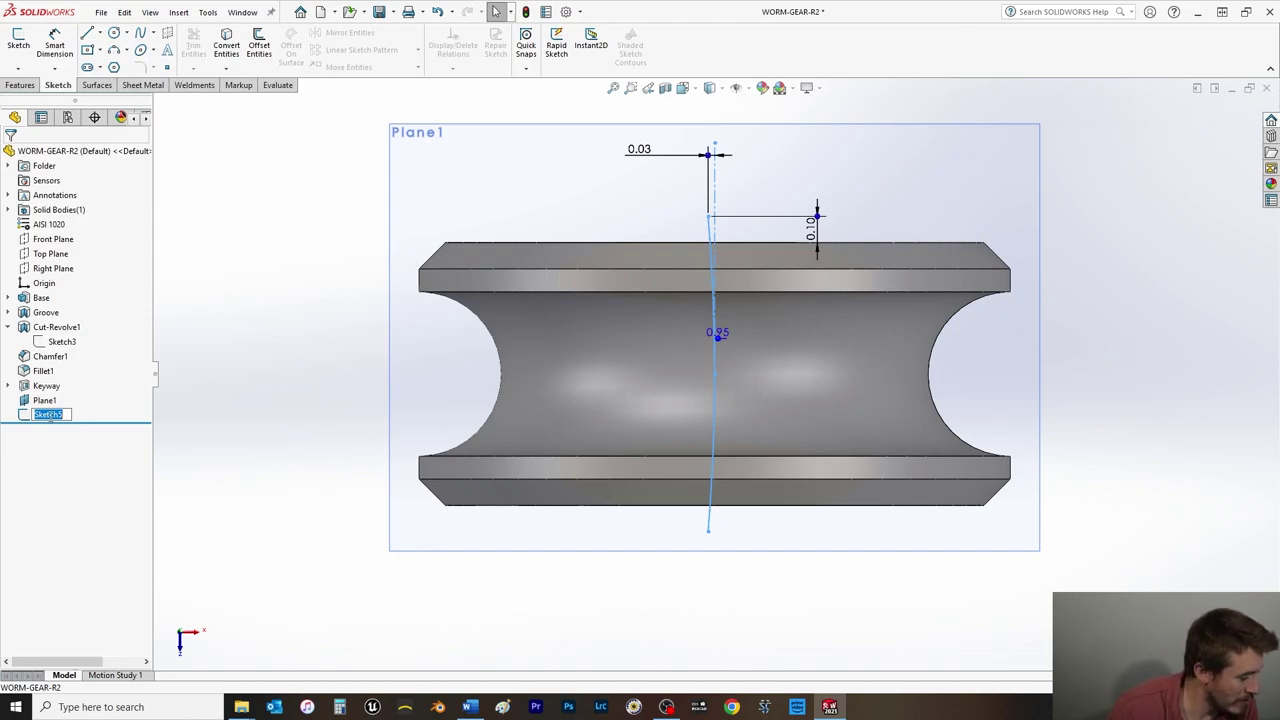
{"action": "type", "text": "PATH"}
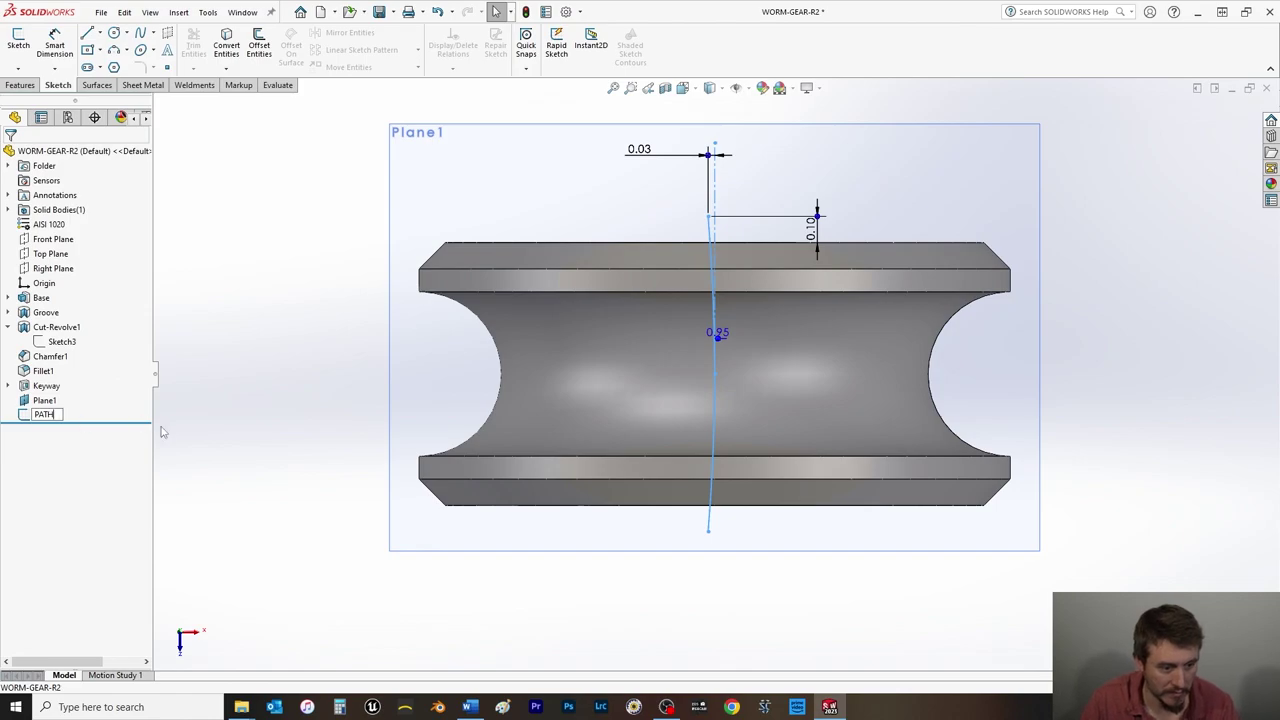
{"action": "left_click", "coordinate": [215, 417]}
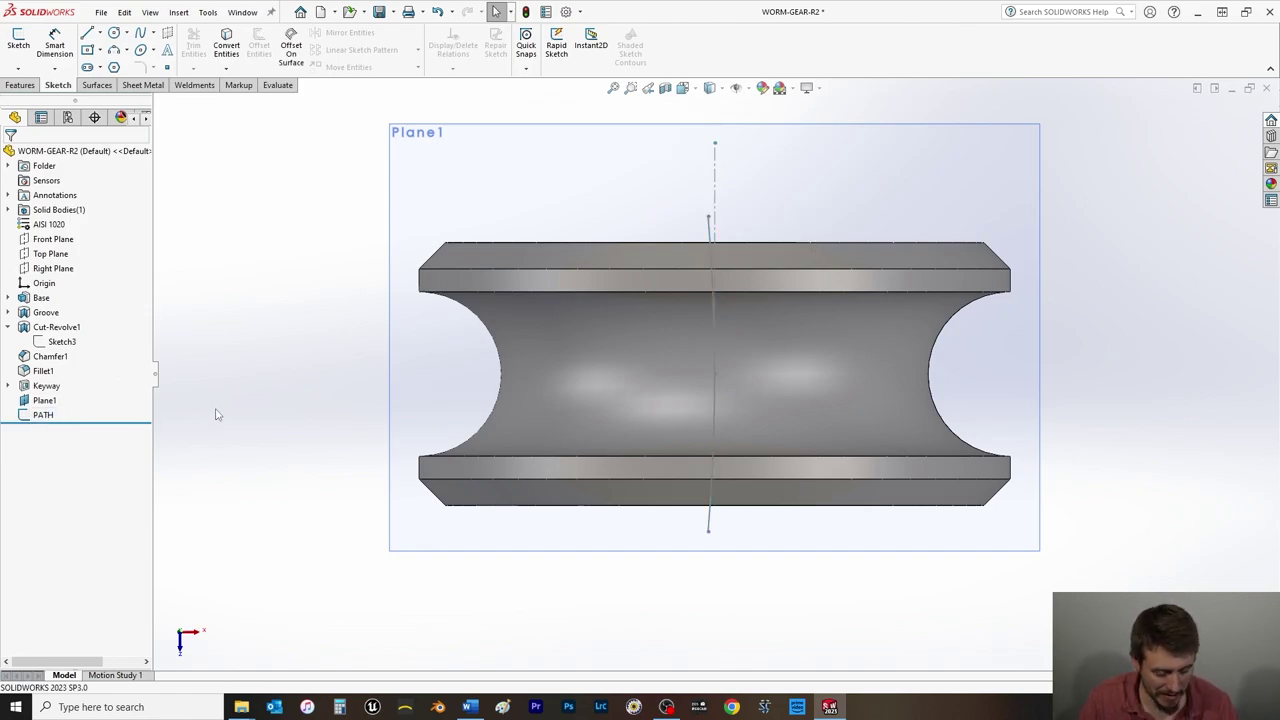
{"action": "key", "text": "ctrl+s"}
{"action": "key", "text": "ctrl+7"}
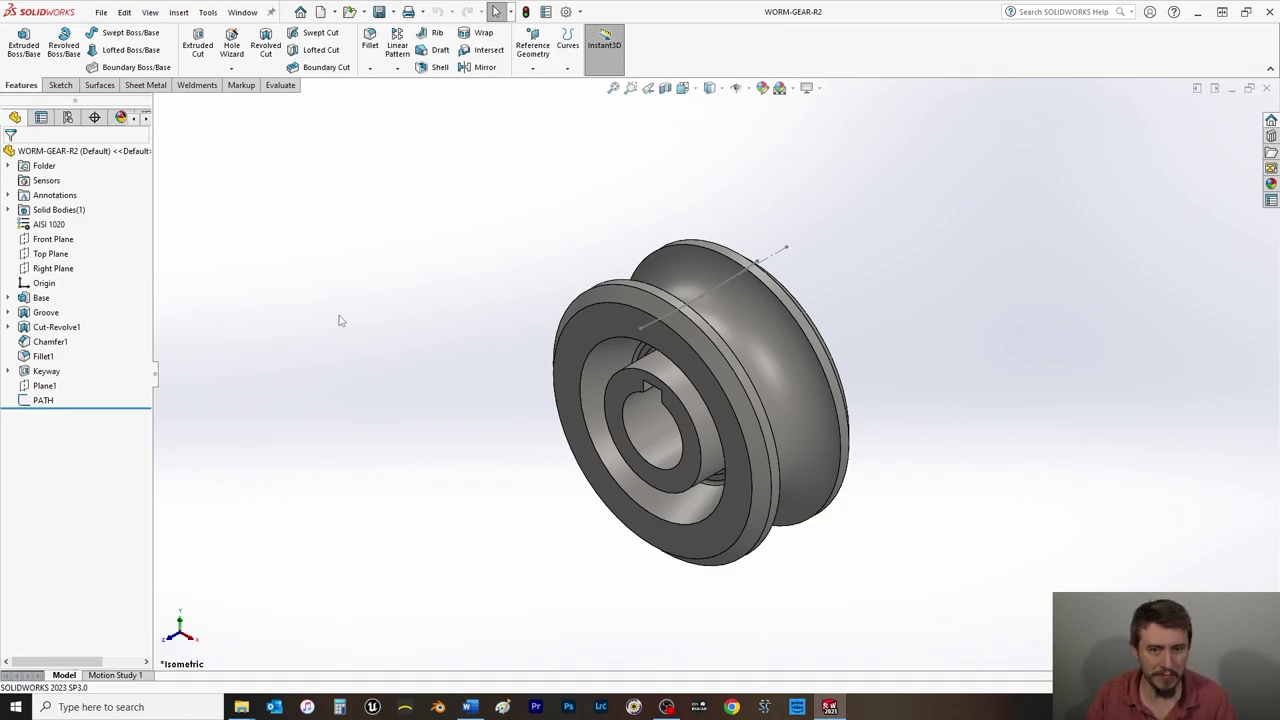
Create a reference plane perpendicular to the PATH arc and coincident with its end point.
{"action": "left_click", "coordinate": [27, 89]}
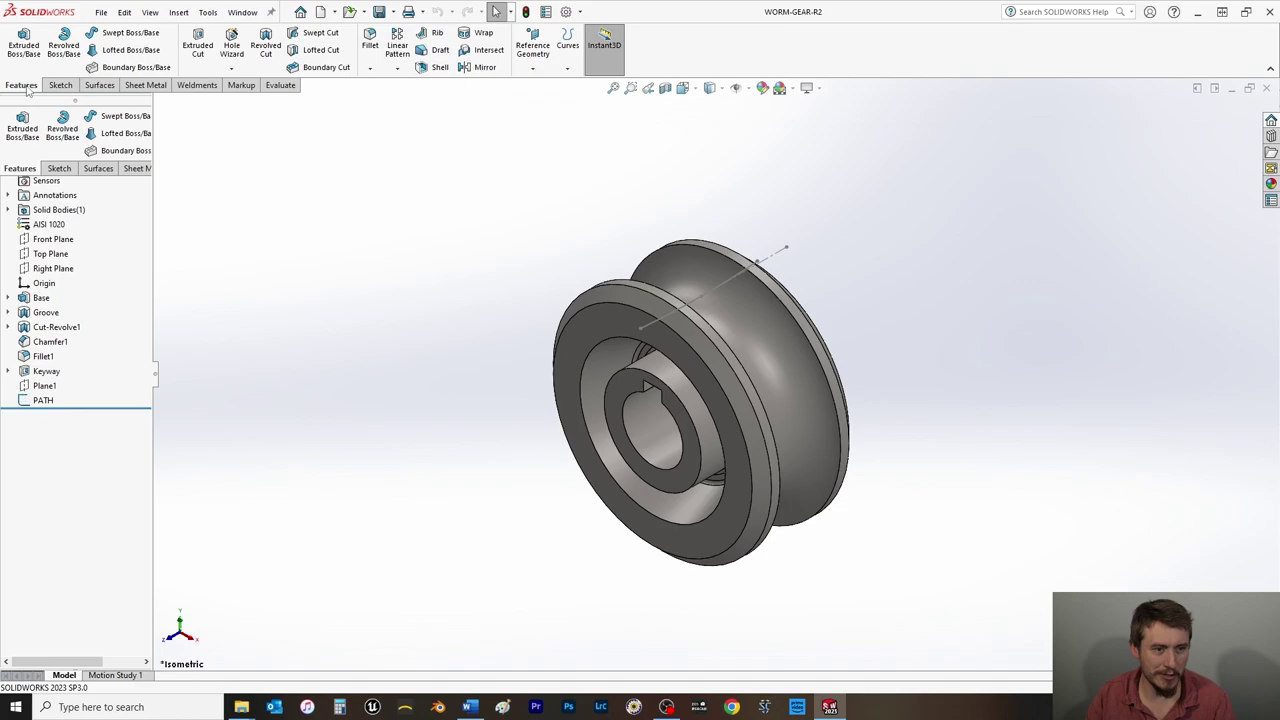
{"action": "left_click", "coordinate": [533, 67]}
{"action": "left_click", "coordinate": [546, 87]}
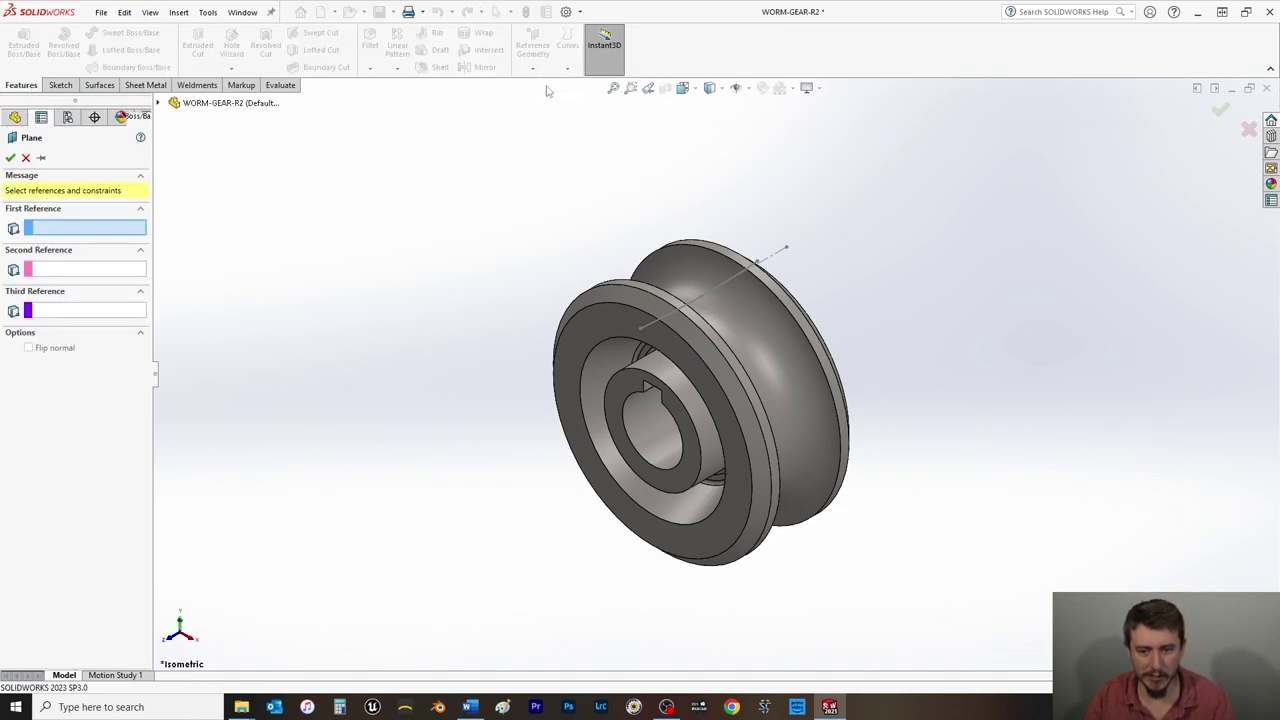
{"action": "scroll", "coordinate": [760, 292], "scroll_direction": "down", "scroll_amount": 6}
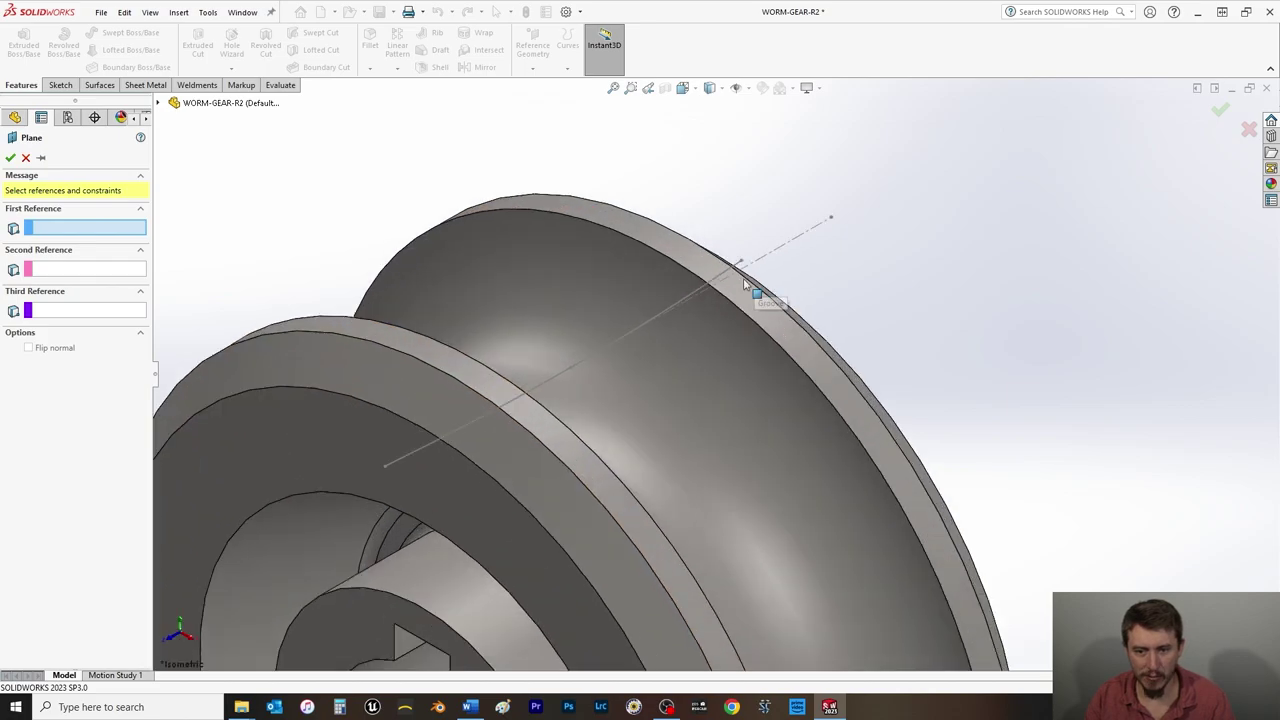
{"action": "left_click", "coordinate": [670, 295]}
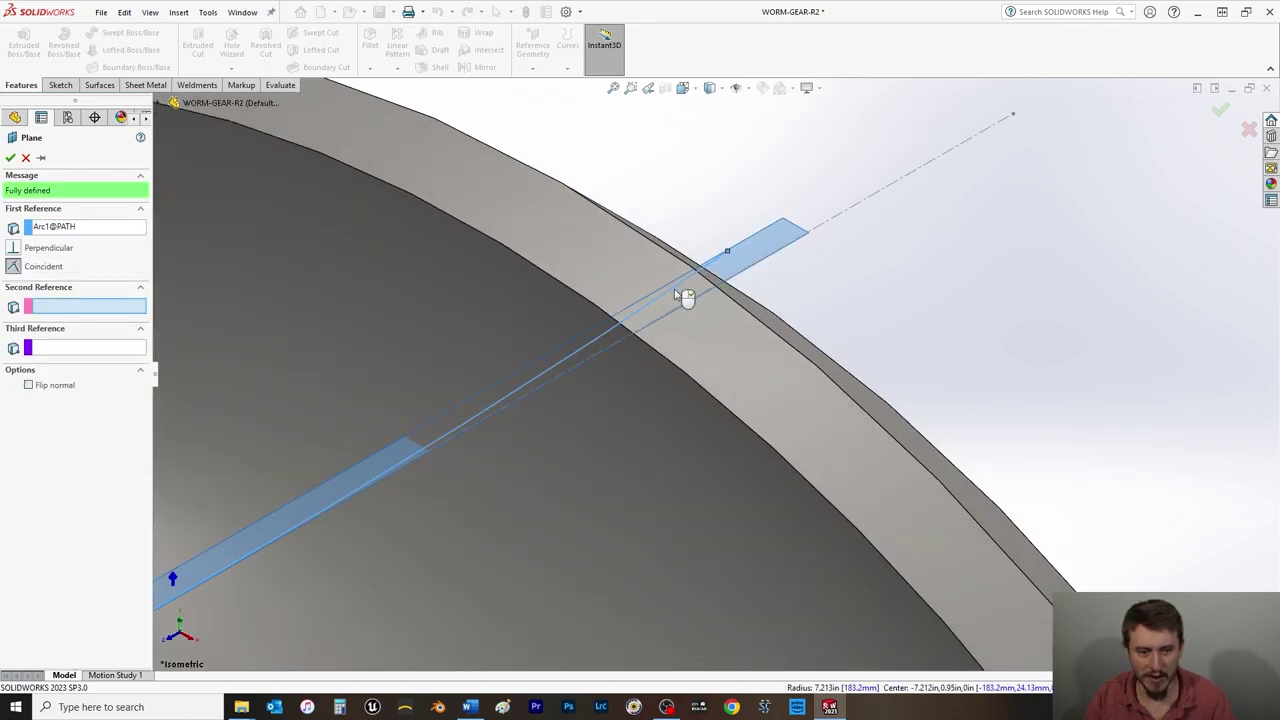
{"action": "left_click", "coordinate": [14, 248]}
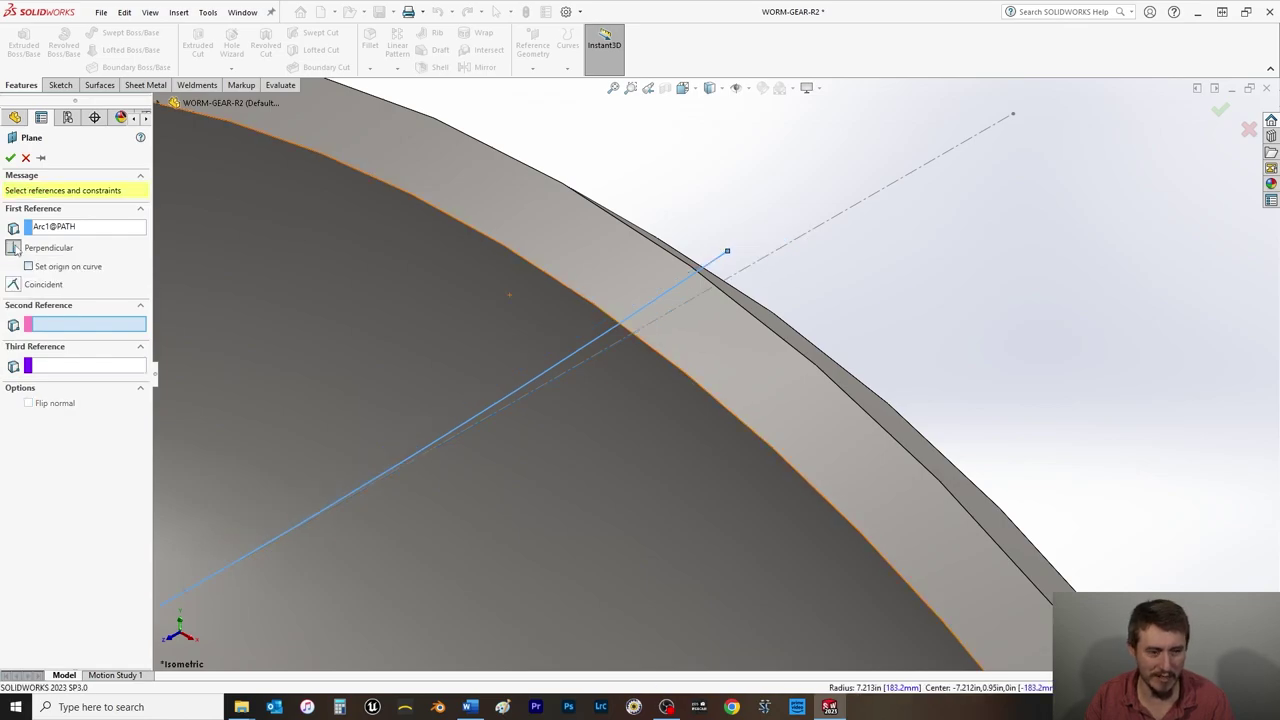
{"action": "left_click", "coordinate": [728, 255]}
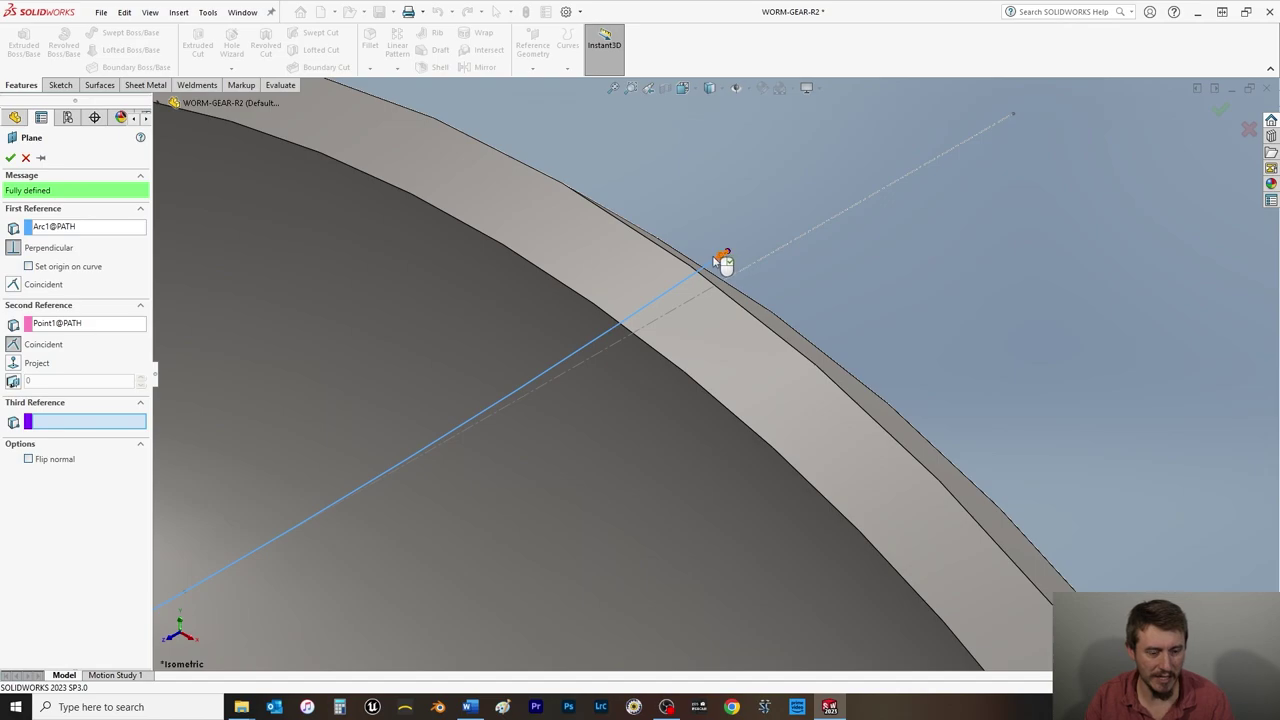
{"action": "scroll", "coordinate": [713, 297], "scroll_direction": "up", "scroll_amount": 2}
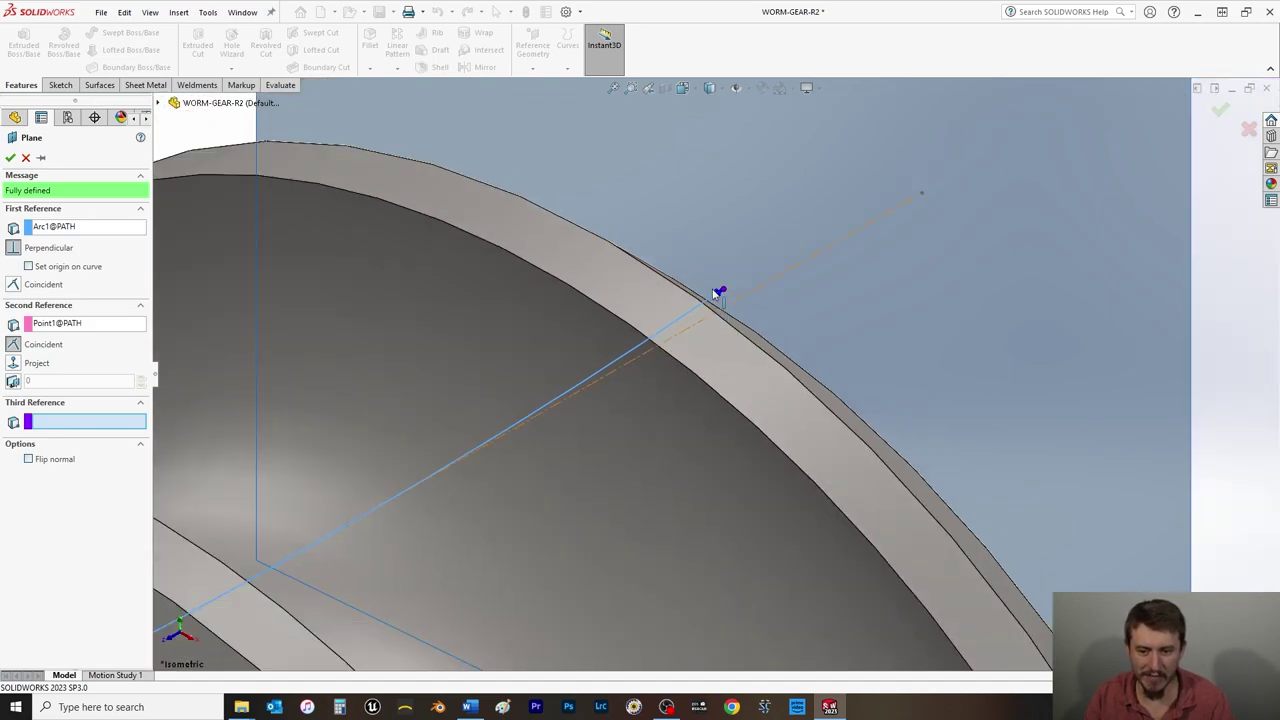
{"action": "scroll", "coordinate": [714, 292], "scroll_direction": "up", "scroll_amount": 2}
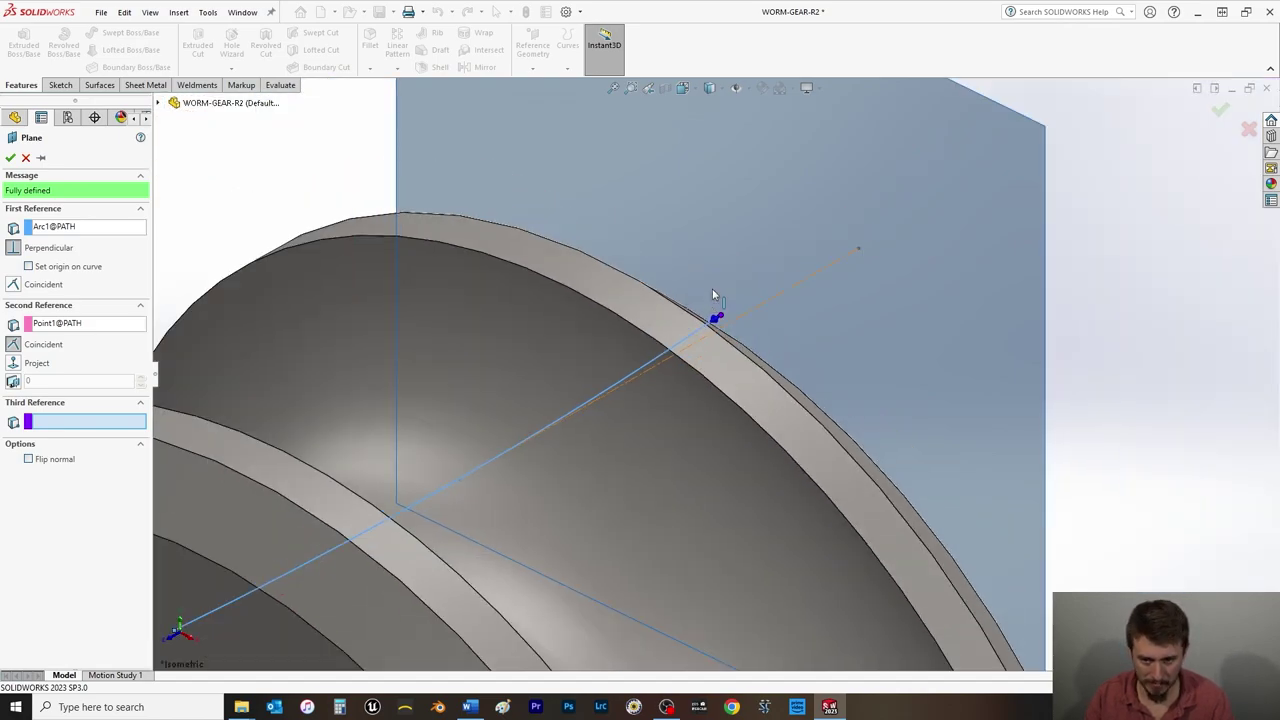
{"action": "scroll", "coordinate": [712, 294], "scroll_direction": "up", "scroll_amount": 1}
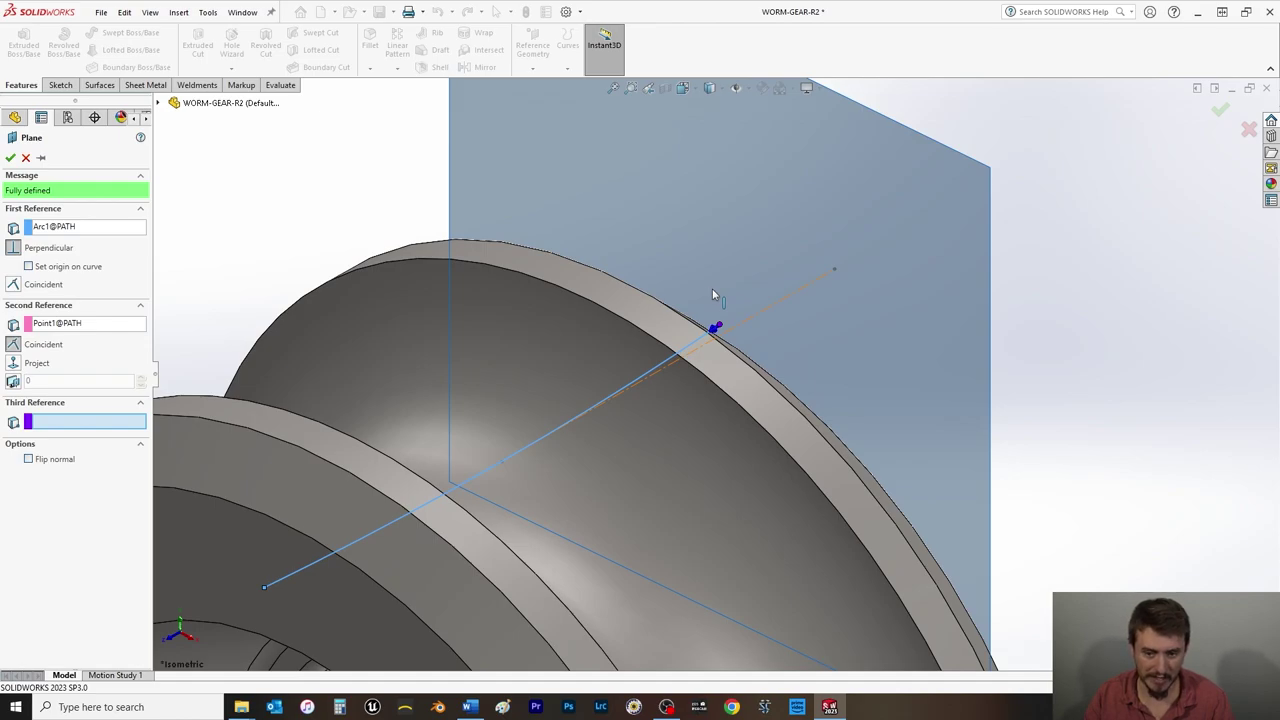
{"action": "scroll", "coordinate": [708, 293], "scroll_direction": "up", "scroll_amount": 1}
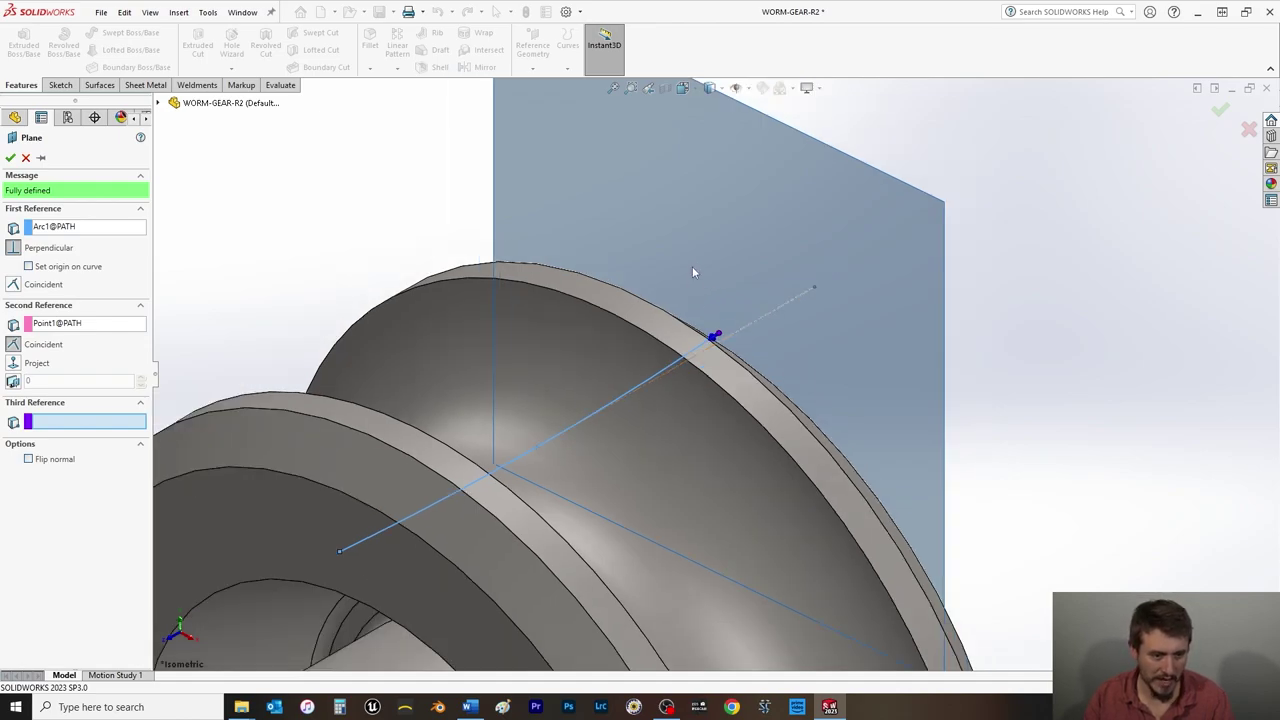
{"action": "left_click", "coordinate": [10, 158]}
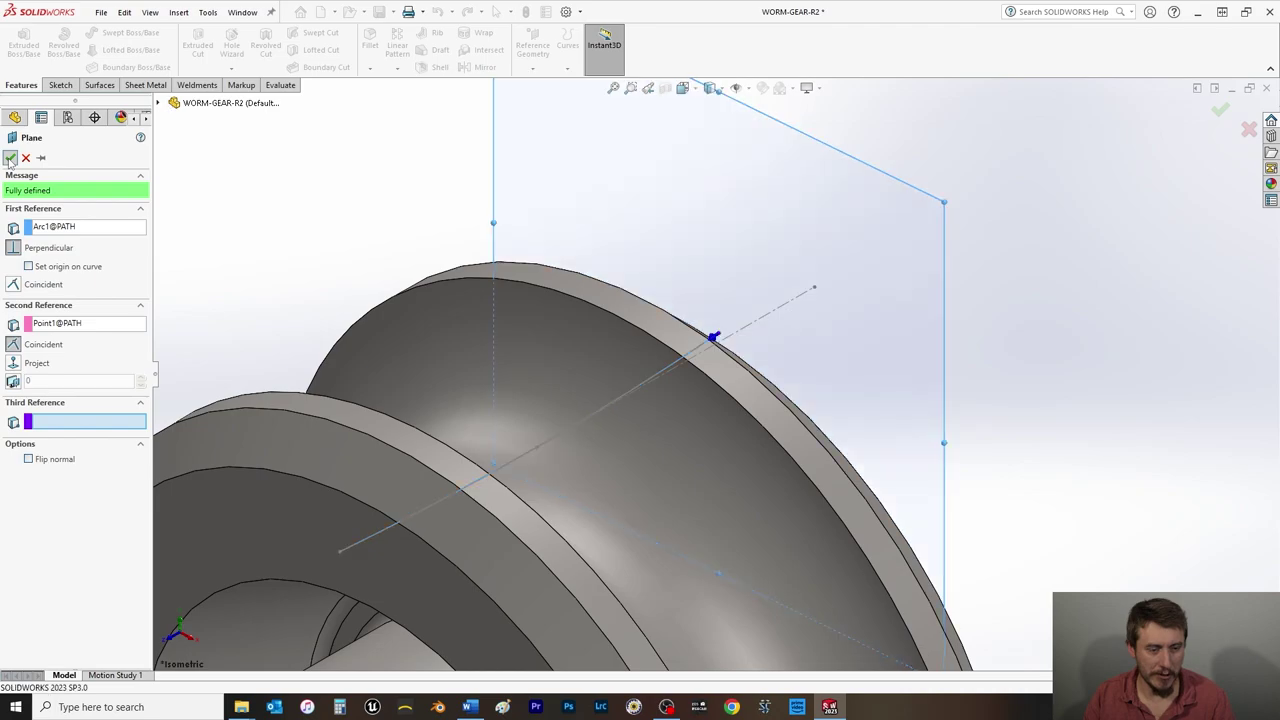
Rename Plane2 to PROFILE PLANE and show the part in isometric view.
{"action": "left_click", "coordinate": [44, 415]}
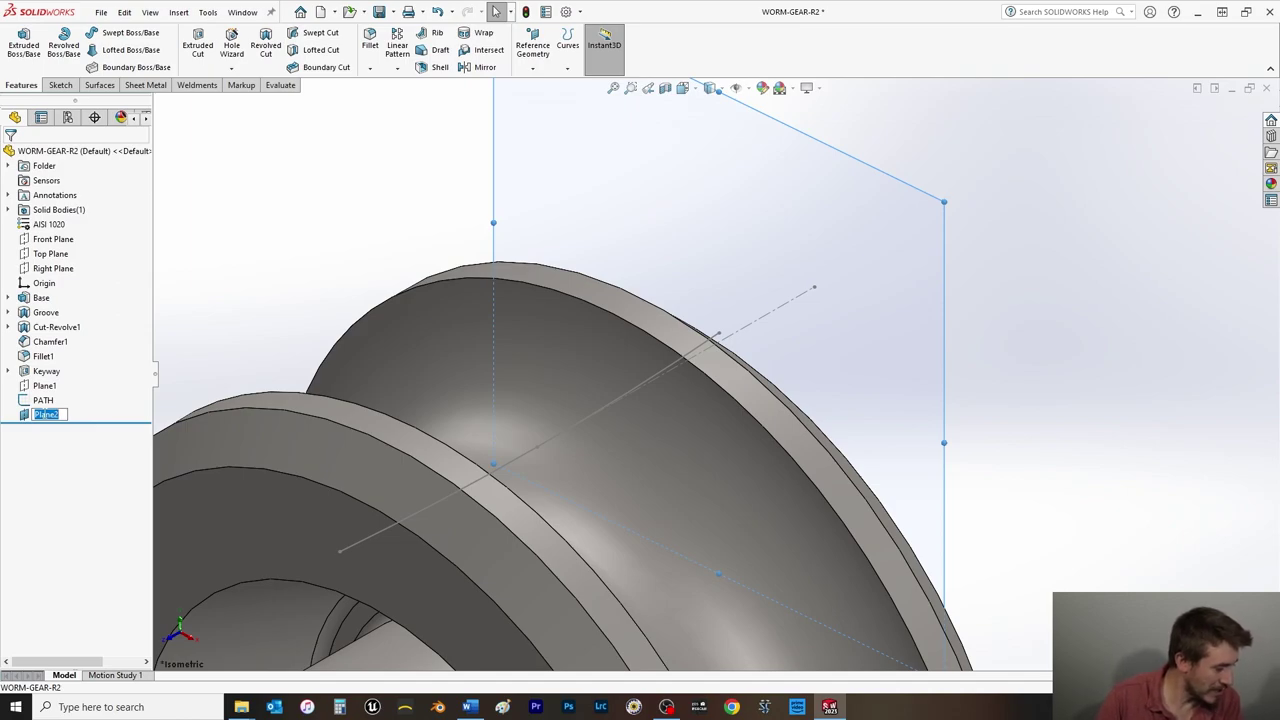
{"action": "type", "text": "PROFILE PLANE"}
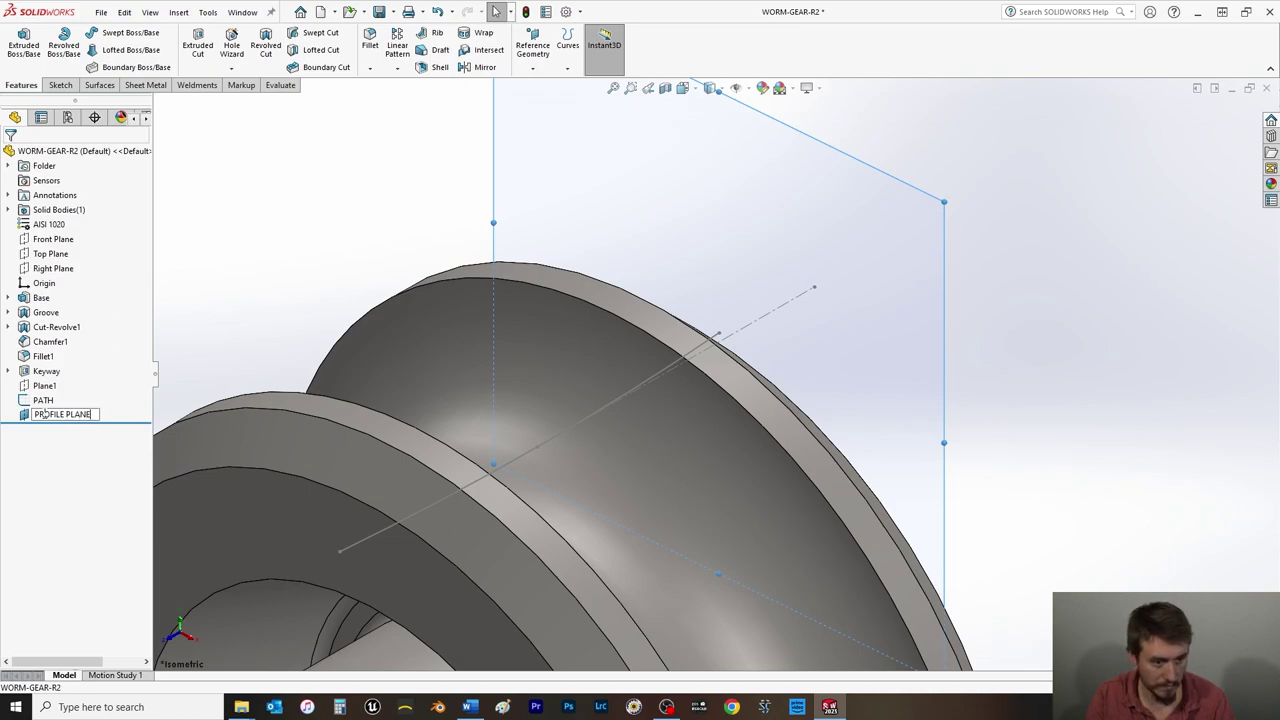
{"action": "key", "text": "Return"}
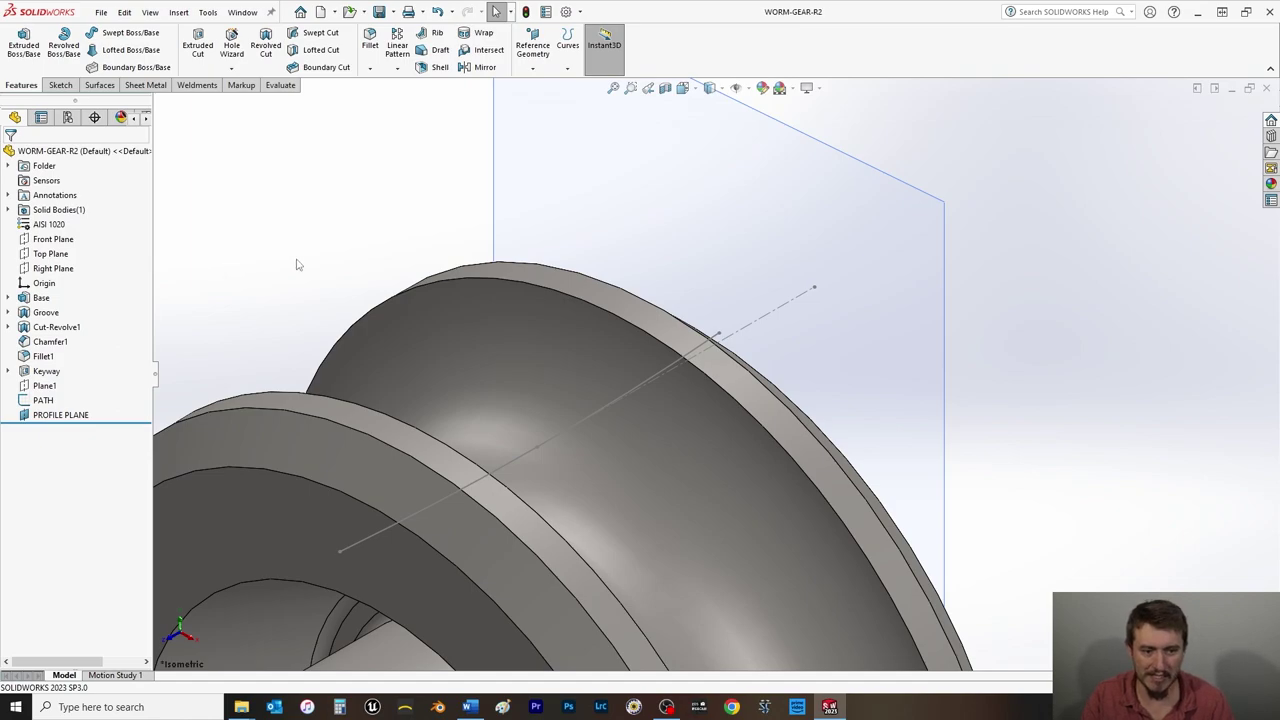
{"action": "key", "text": "space"}
{"action": "left_click", "coordinate": [534, 183]}
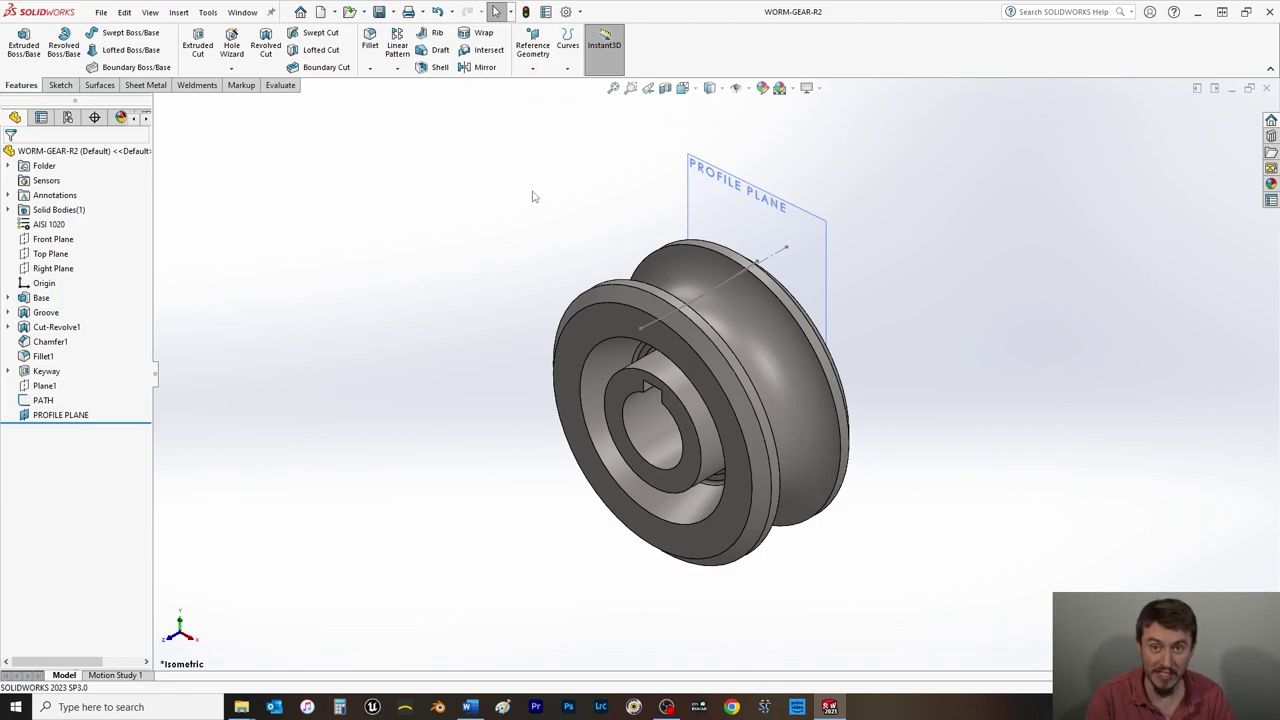
Hide PROFILE PLANE from the model display.
{"action": "key", "text": "ctrl+Tab"}
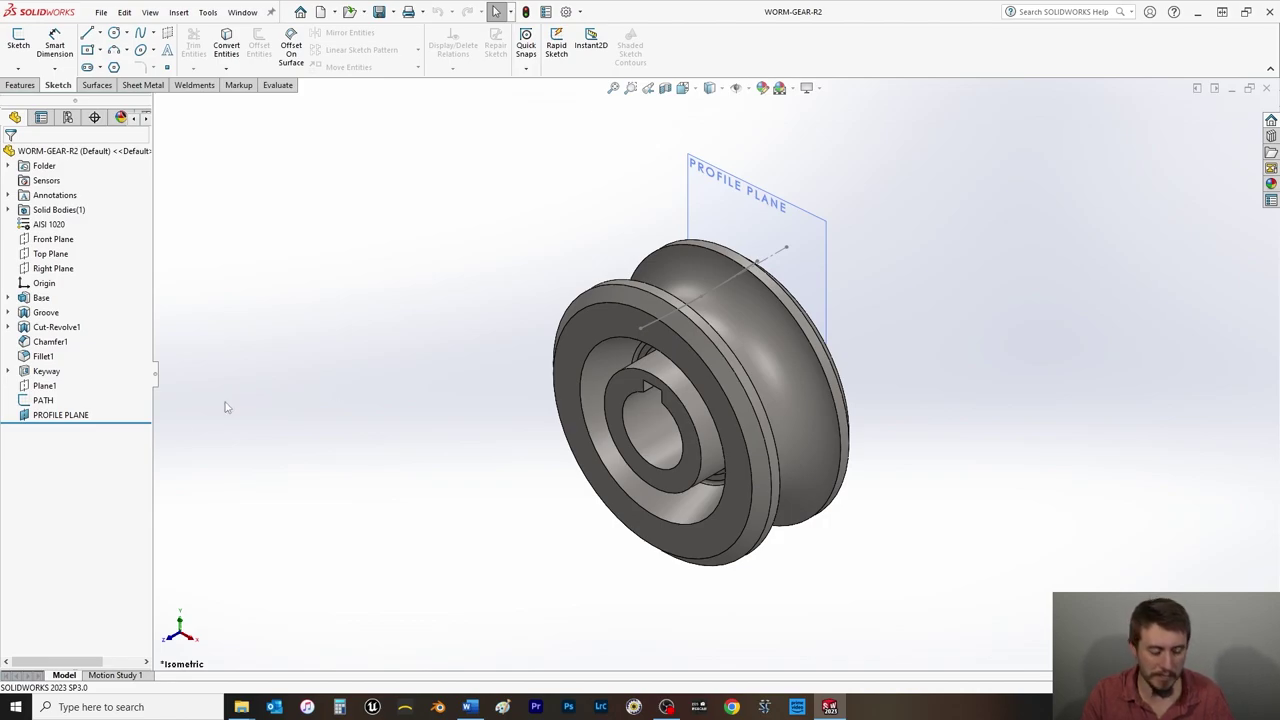
{"action": "right_click", "coordinate": [739, 203]}
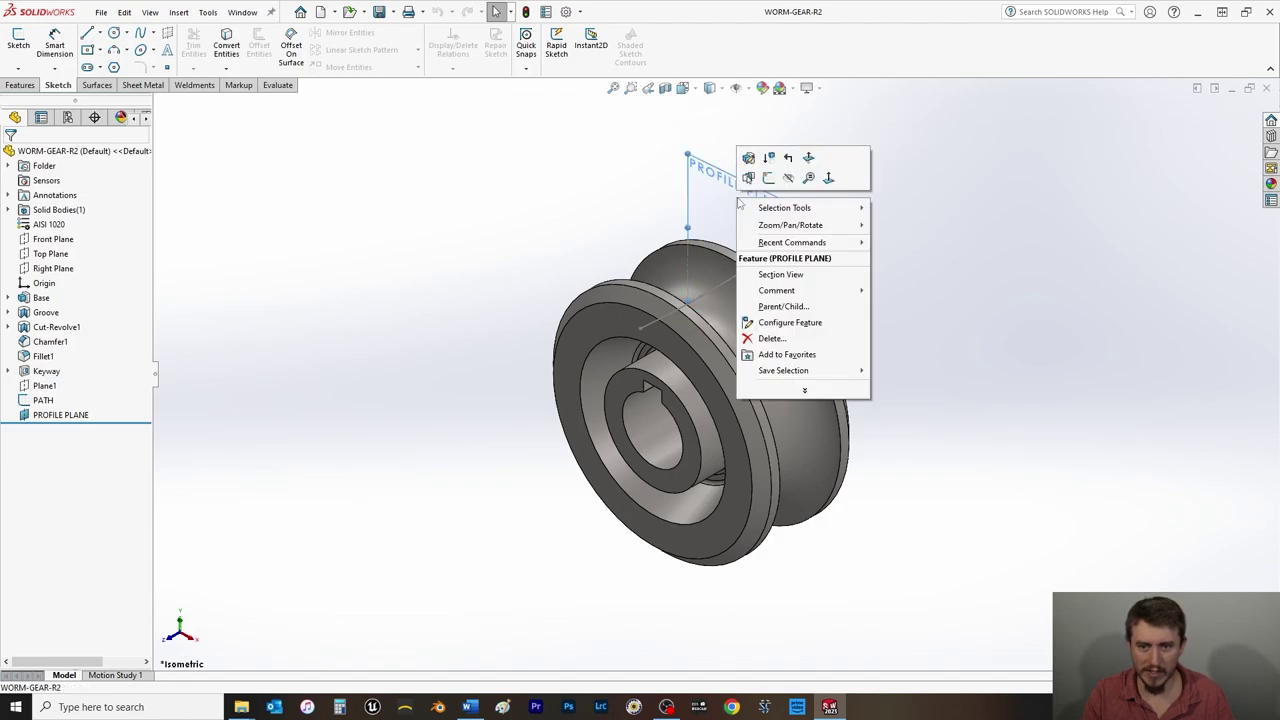
{"action": "left_click", "coordinate": [788, 178]}
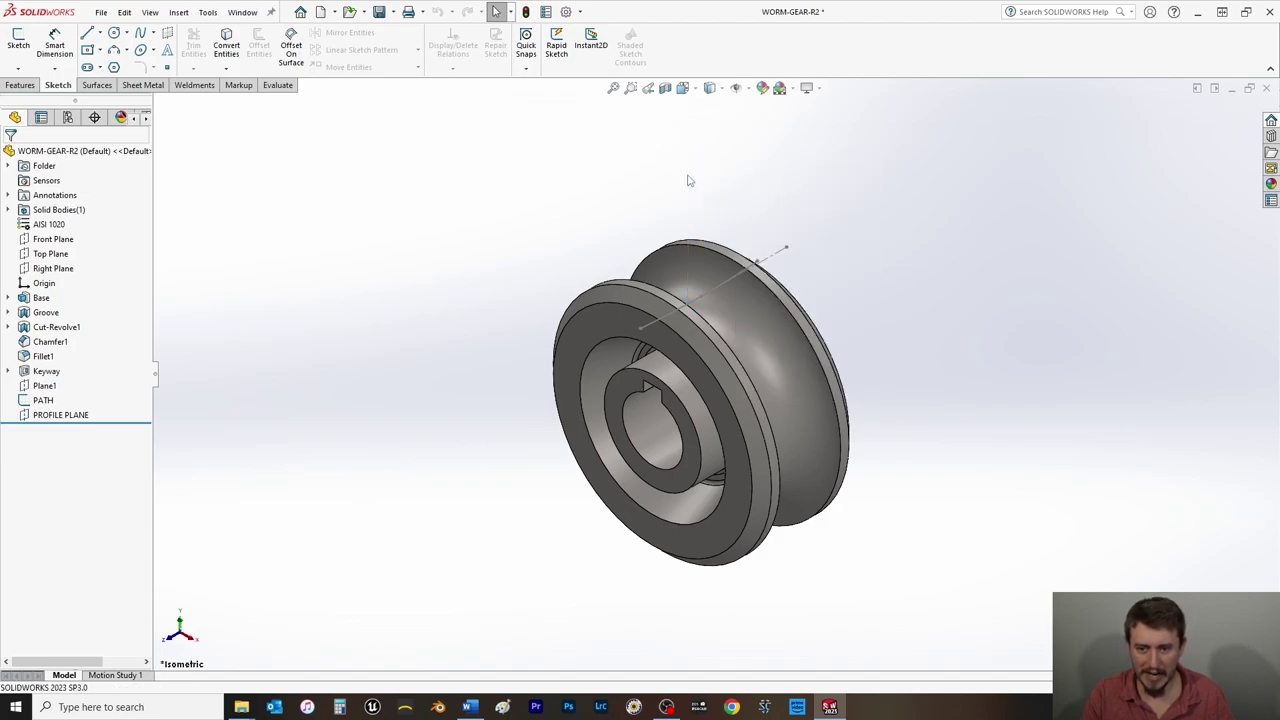
{"action": "left_click", "coordinate": [56, 270]}
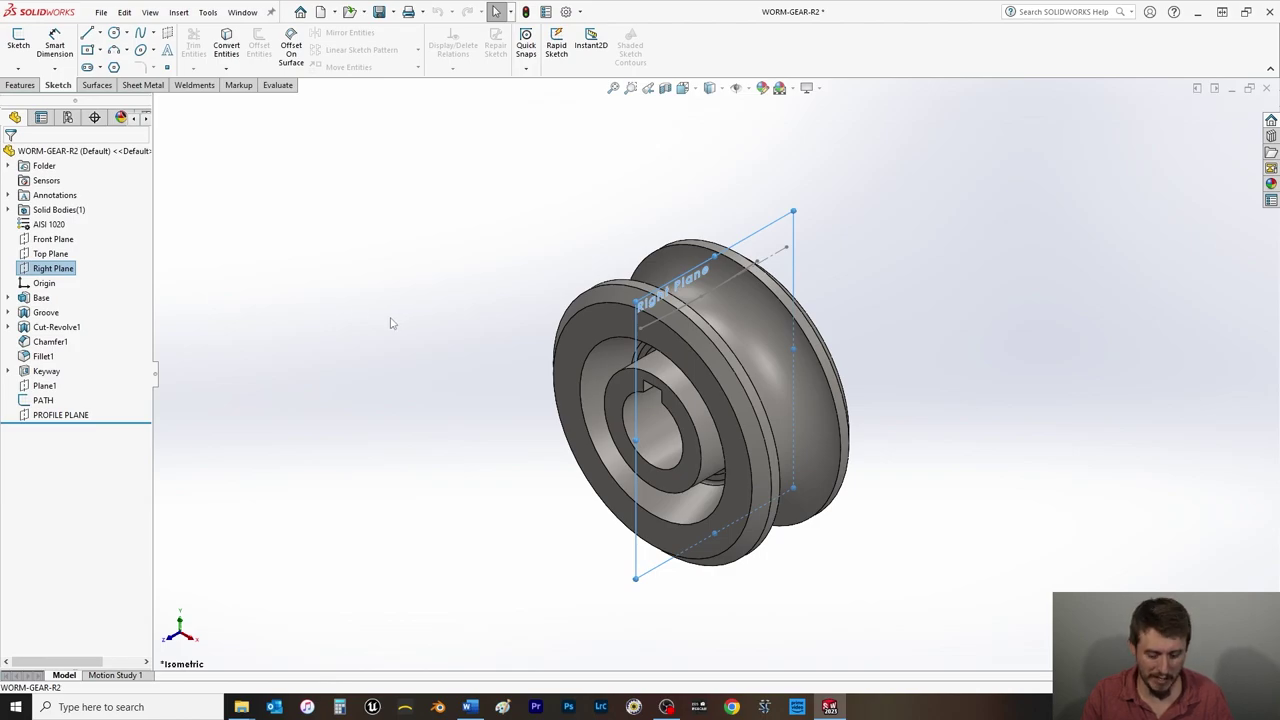
On the Right Plane, draw a closed four-line rectangle over the gear's top.
{"action": "key", "text": "ctrl+8"}
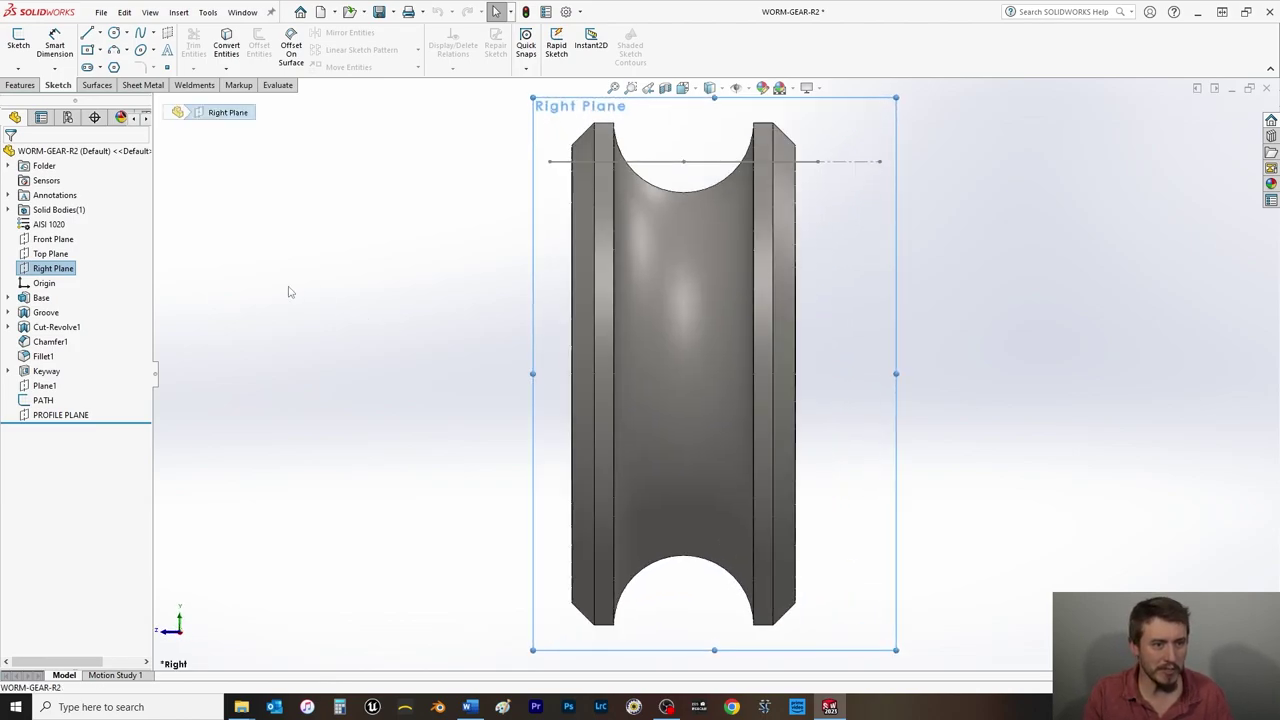
{"action": "left_click", "coordinate": [88, 33]}
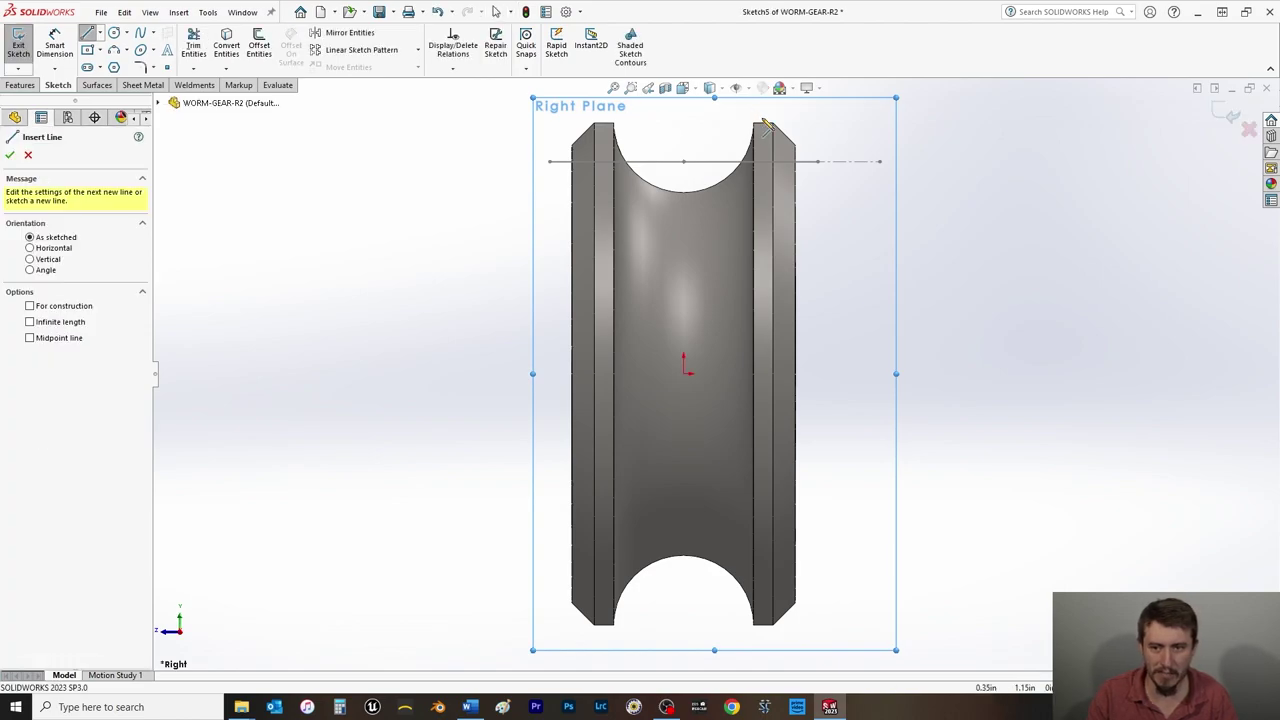
{"action": "left_click", "coordinate": [796, 214]}
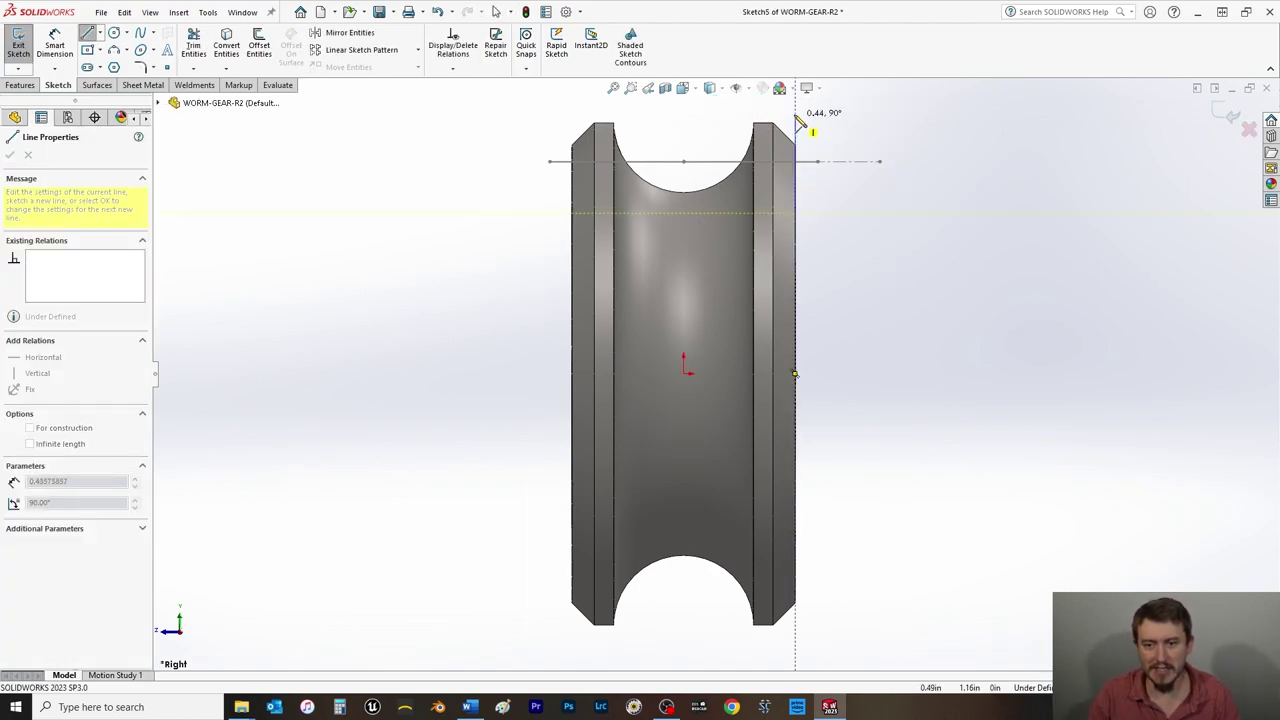
{"action": "left_click", "coordinate": [794, 108]}
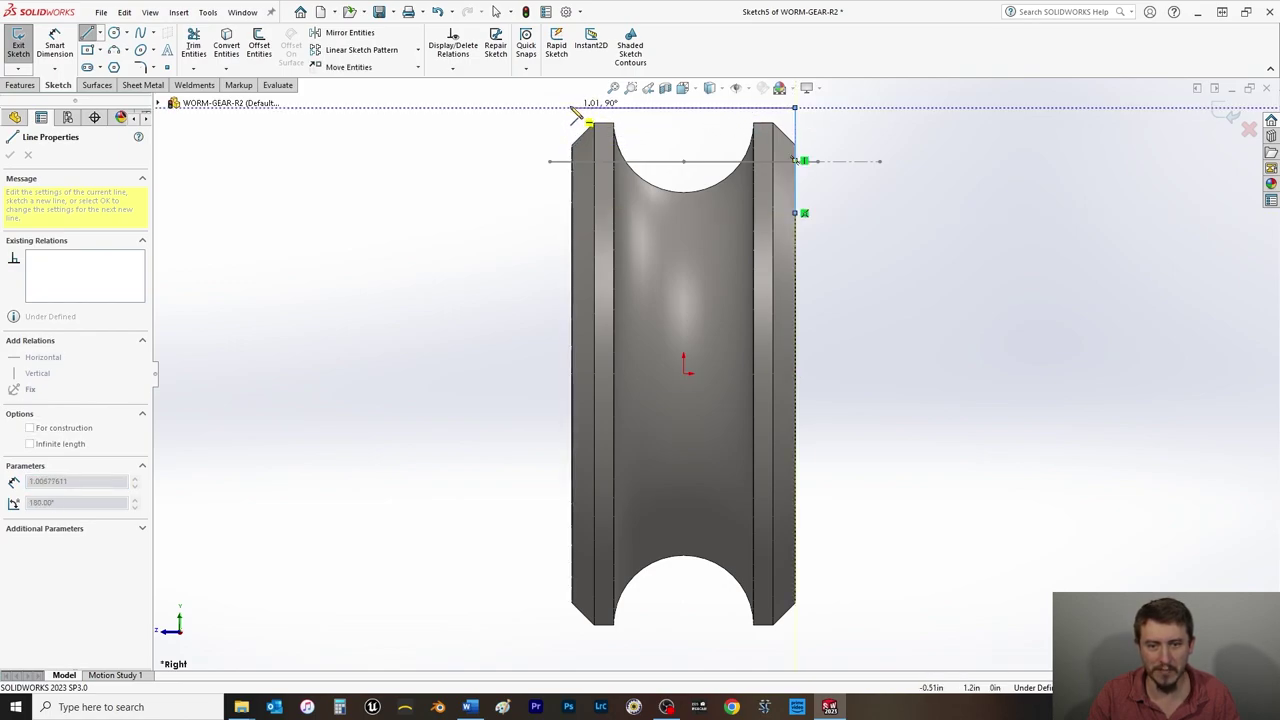
{"action": "left_click", "coordinate": [571, 108]}
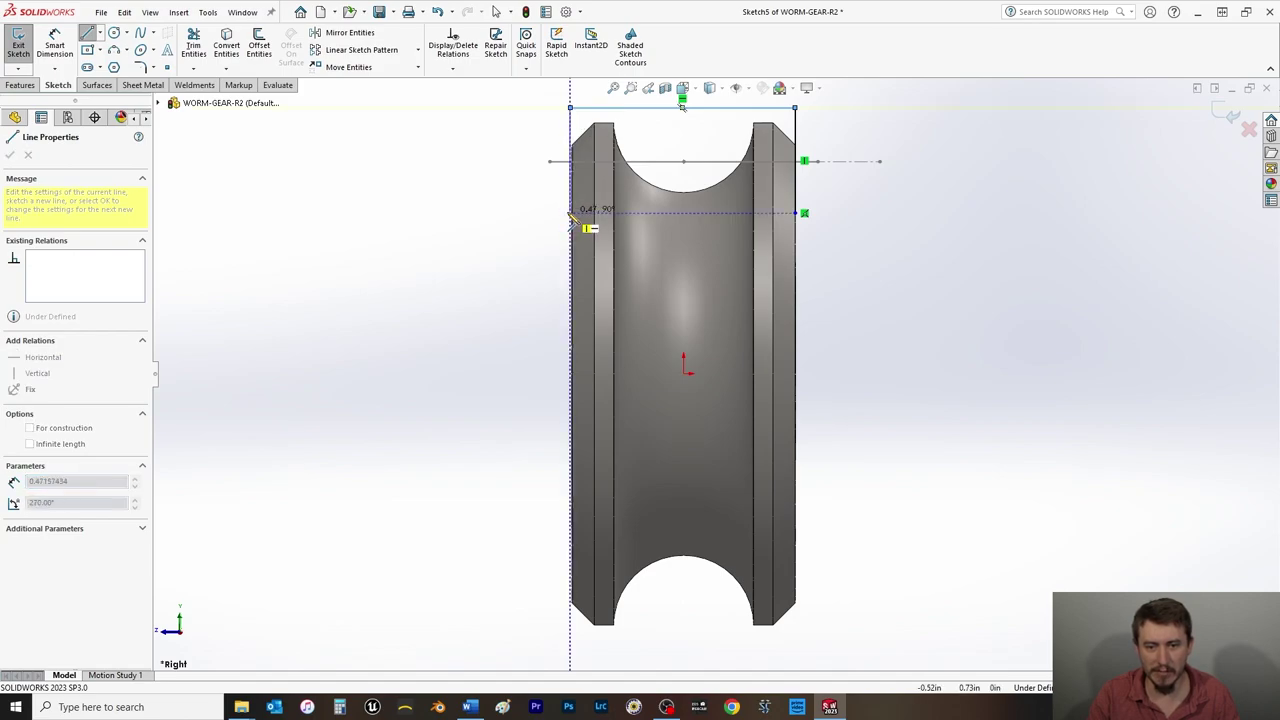
{"action": "left_click", "coordinate": [570, 212]}
{"action": "left_click", "coordinate": [796, 212]}
{"action": "right_click", "coordinate": [518, 228]}
{"action": "left_click", "coordinate": [545, 236]}
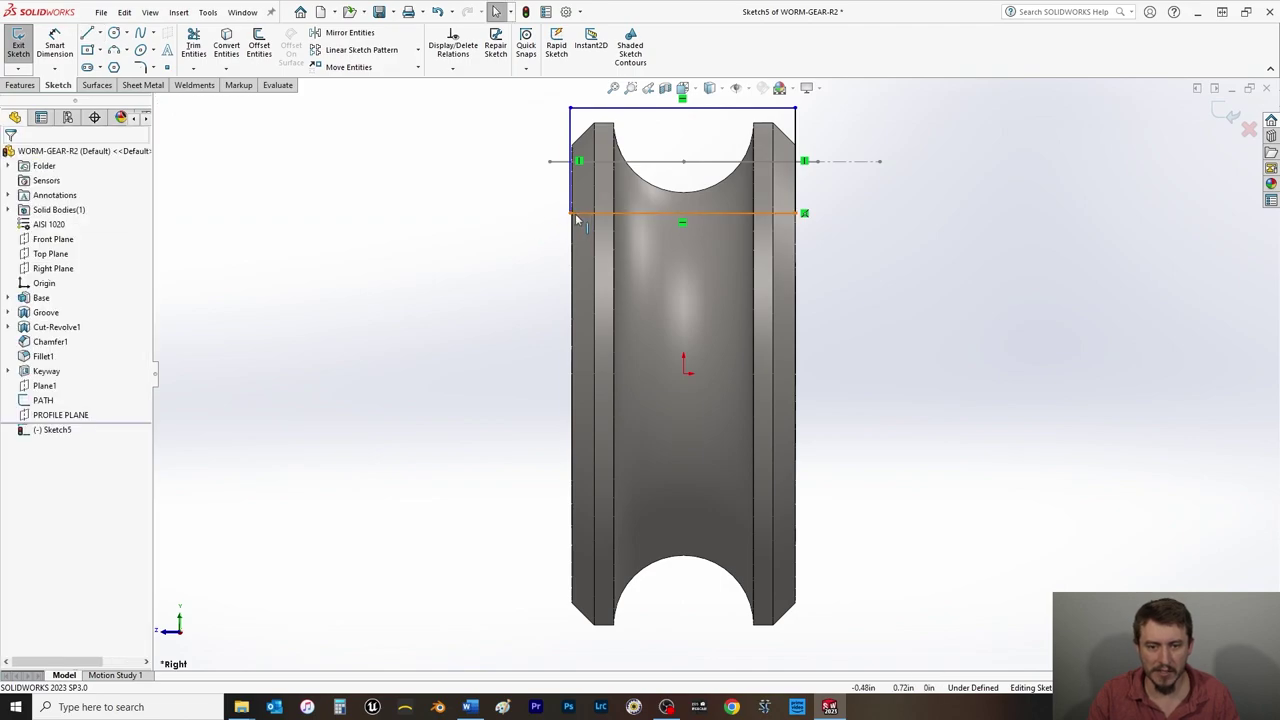
Make the rectangle's left side collinear with the gear's left outer edge.
{"action": "left_click", "coordinate": [570, 109]}
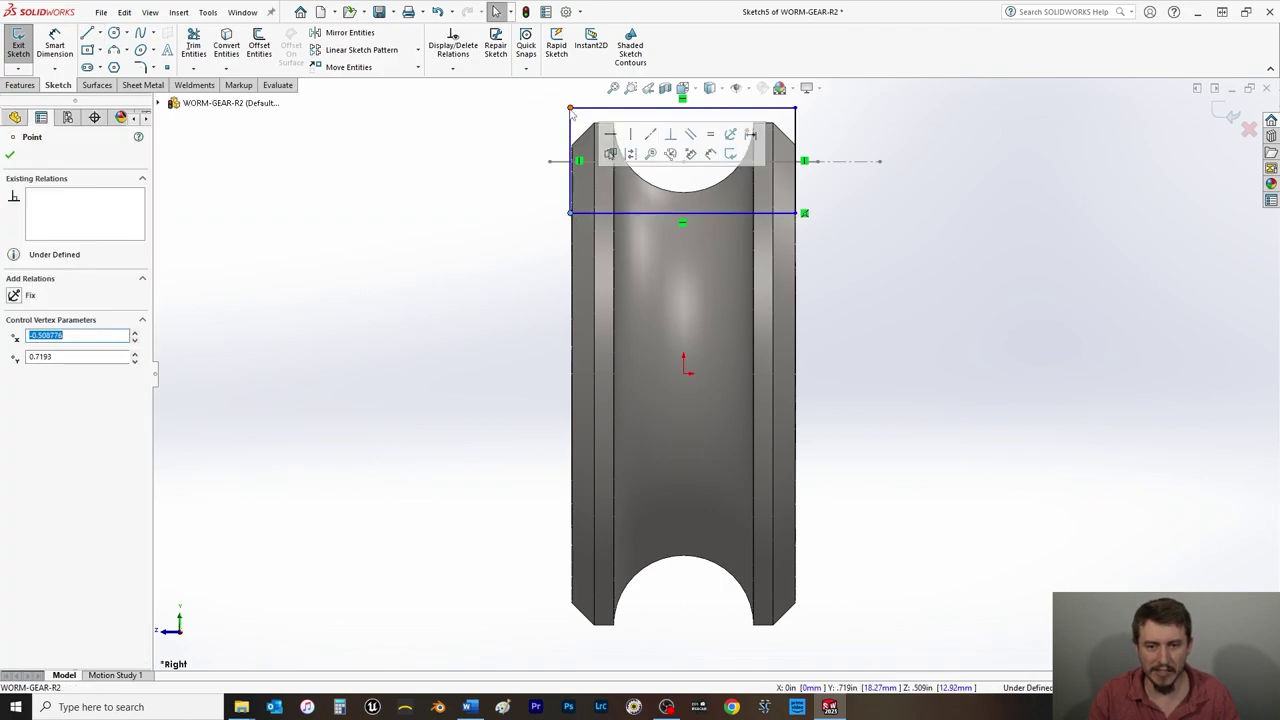
{"action": "left_click", "coordinate": [578, 159], "text": "ctrl"}
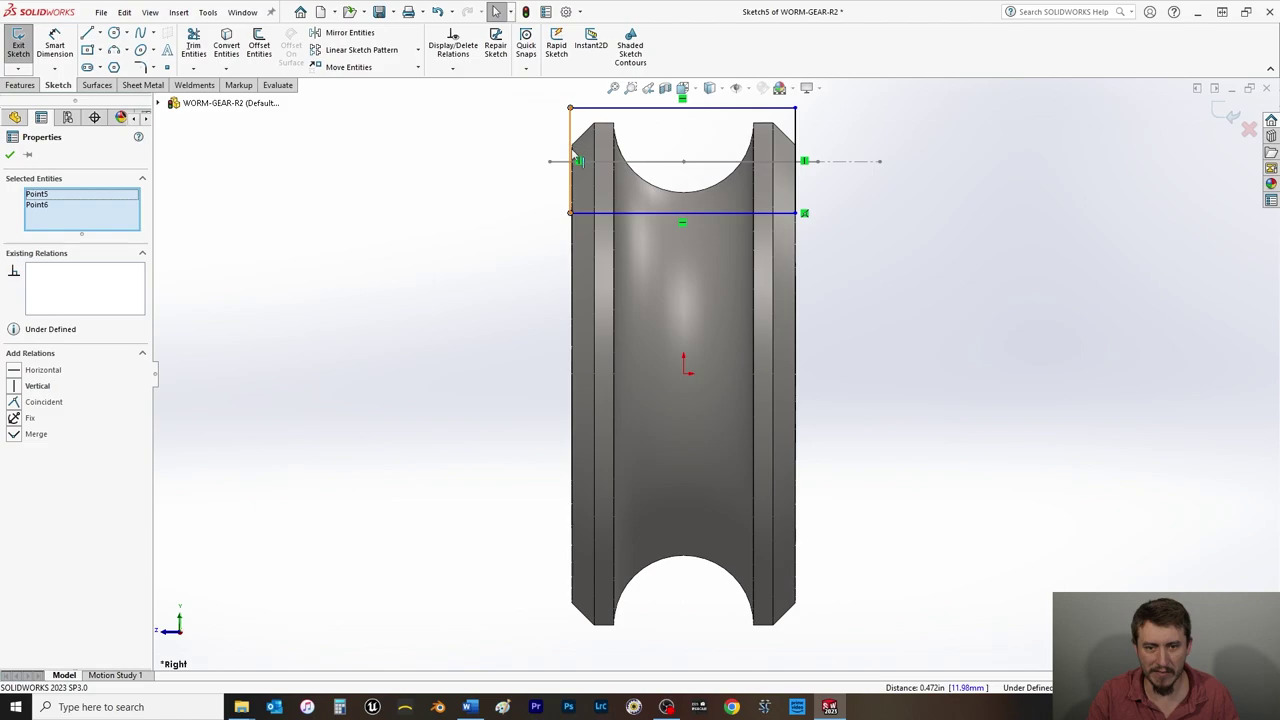
{"action": "key", "text": "Escape"}
{"action": "left_click", "coordinate": [573, 247]}
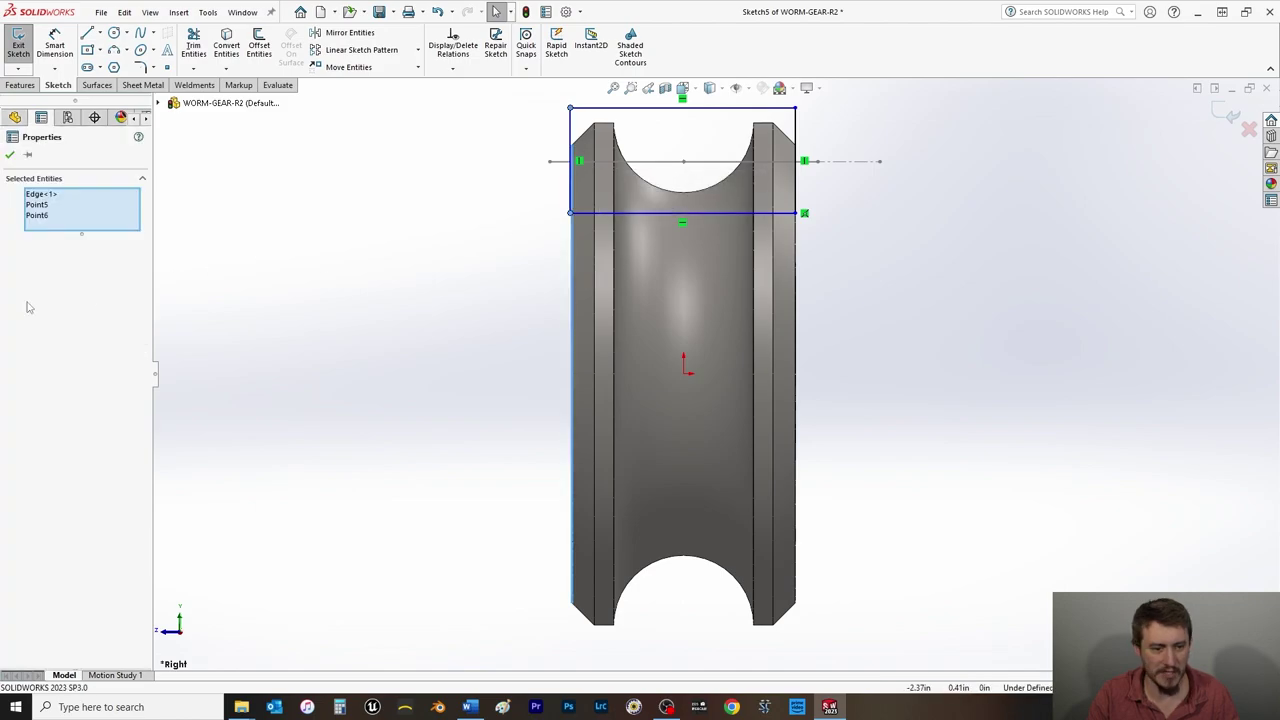
{"action": "key", "text": "Escape"}
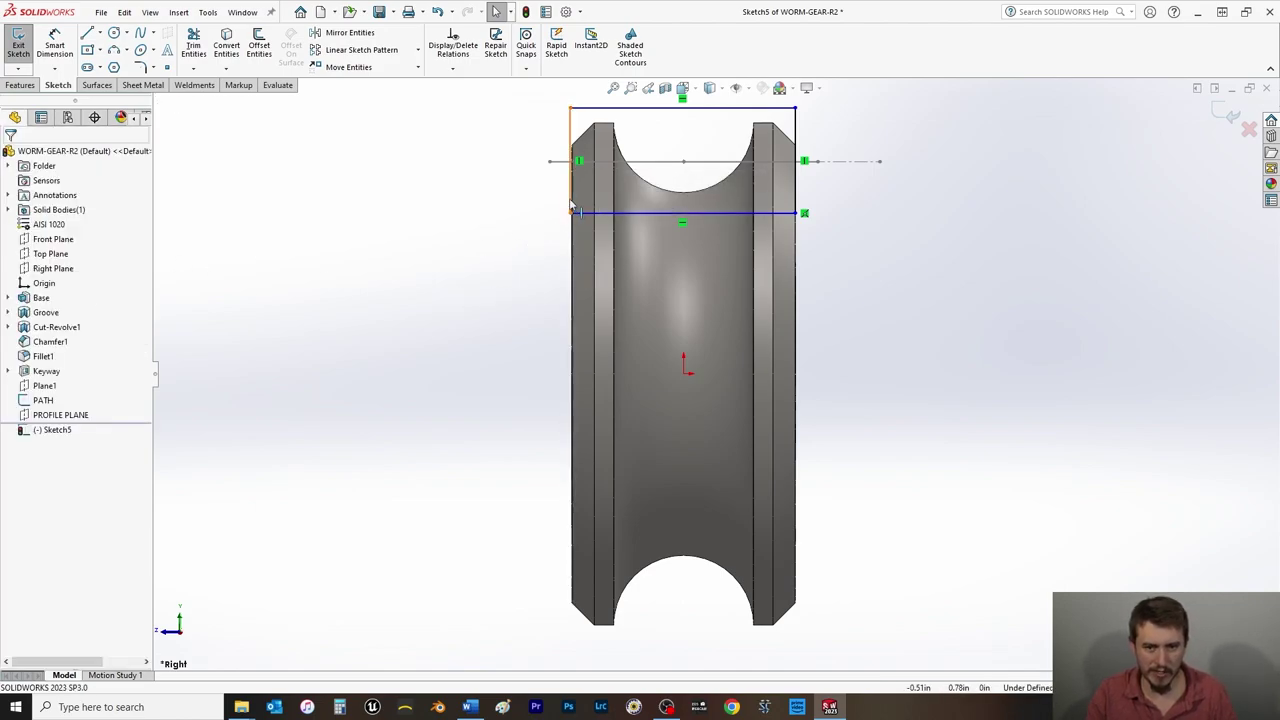
{"action": "left_click", "coordinate": [573, 243]}
{"action": "left_click", "coordinate": [573, 245], "text": "ctrl"}
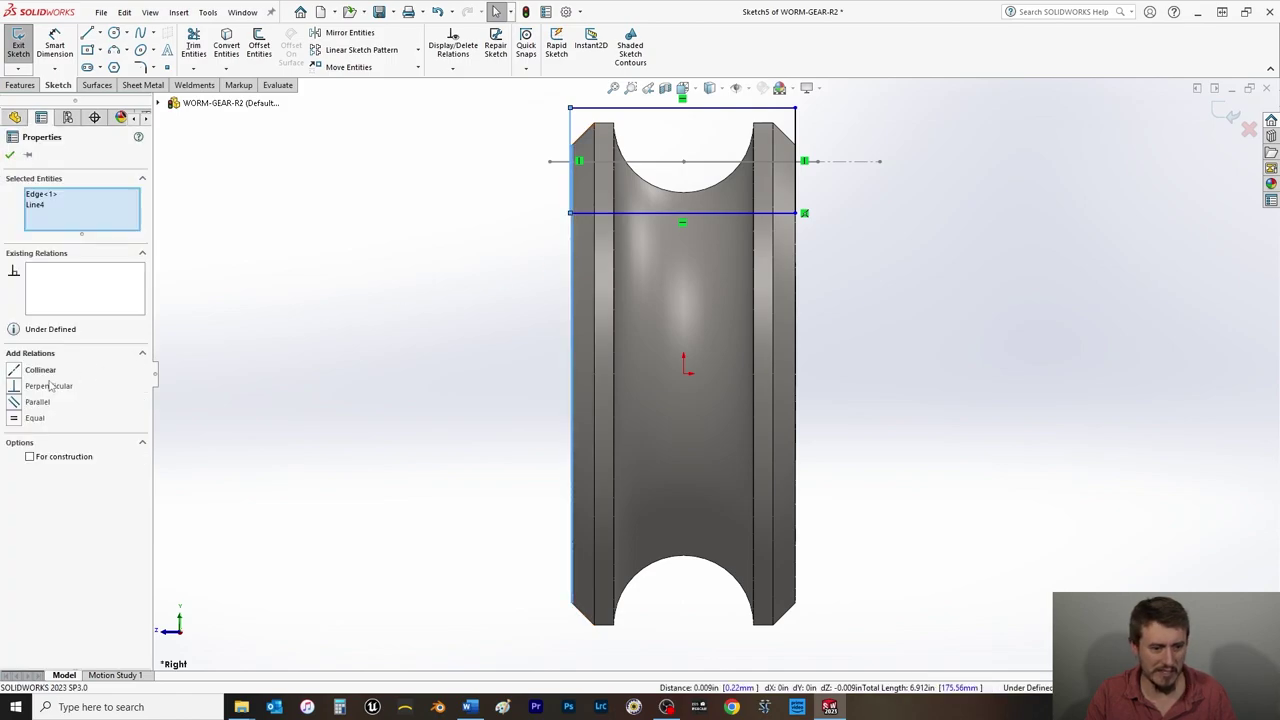
{"action": "left_click", "coordinate": [16, 372]}
{"action": "left_click", "coordinate": [10, 154]}
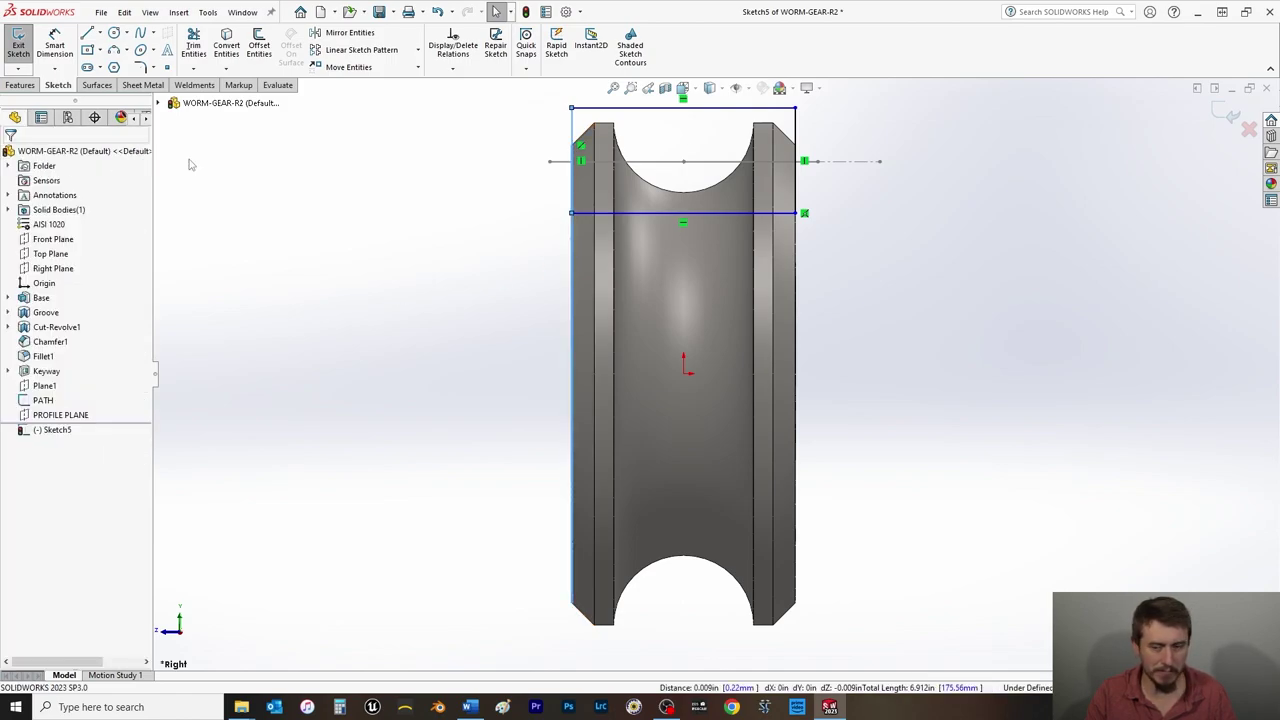
Make the rectangle's top line collinear with the gear's top silhouette edge.
{"action": "left_click", "coordinate": [613, 112]}
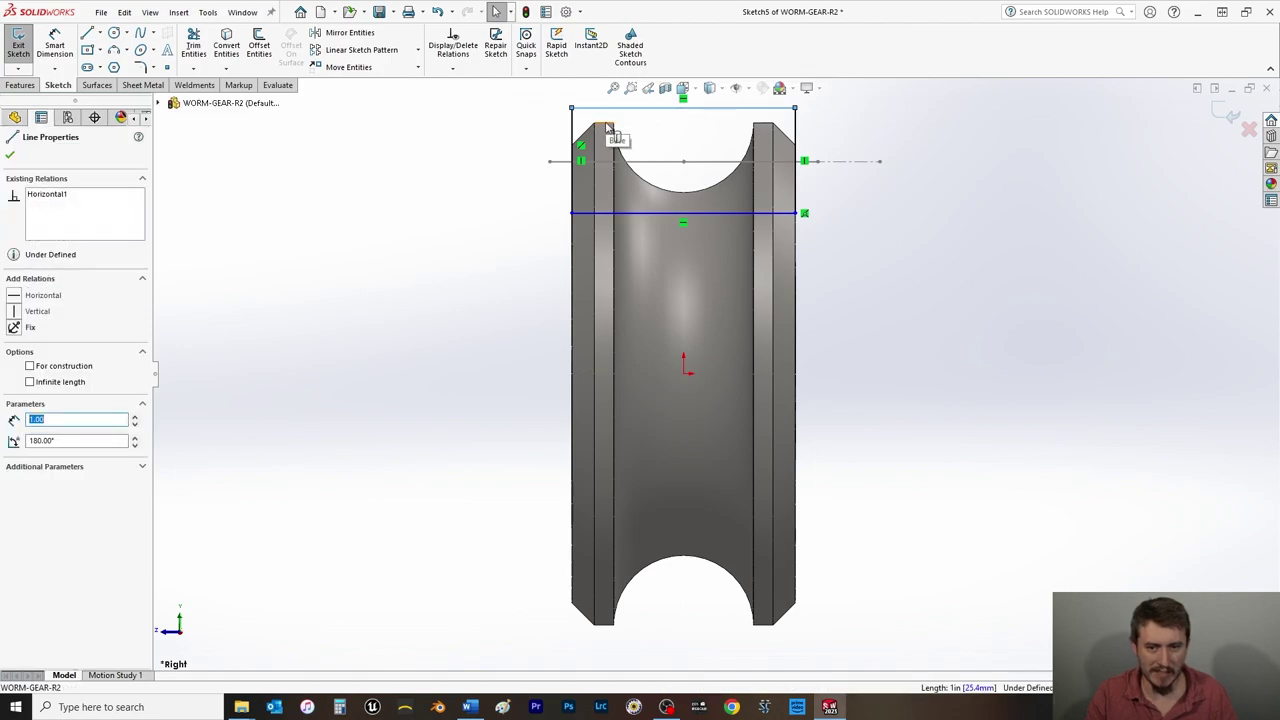
{"action": "left_click", "coordinate": [607, 126], "text": "ctrl"}
{"action": "left_click", "coordinate": [13, 371]}
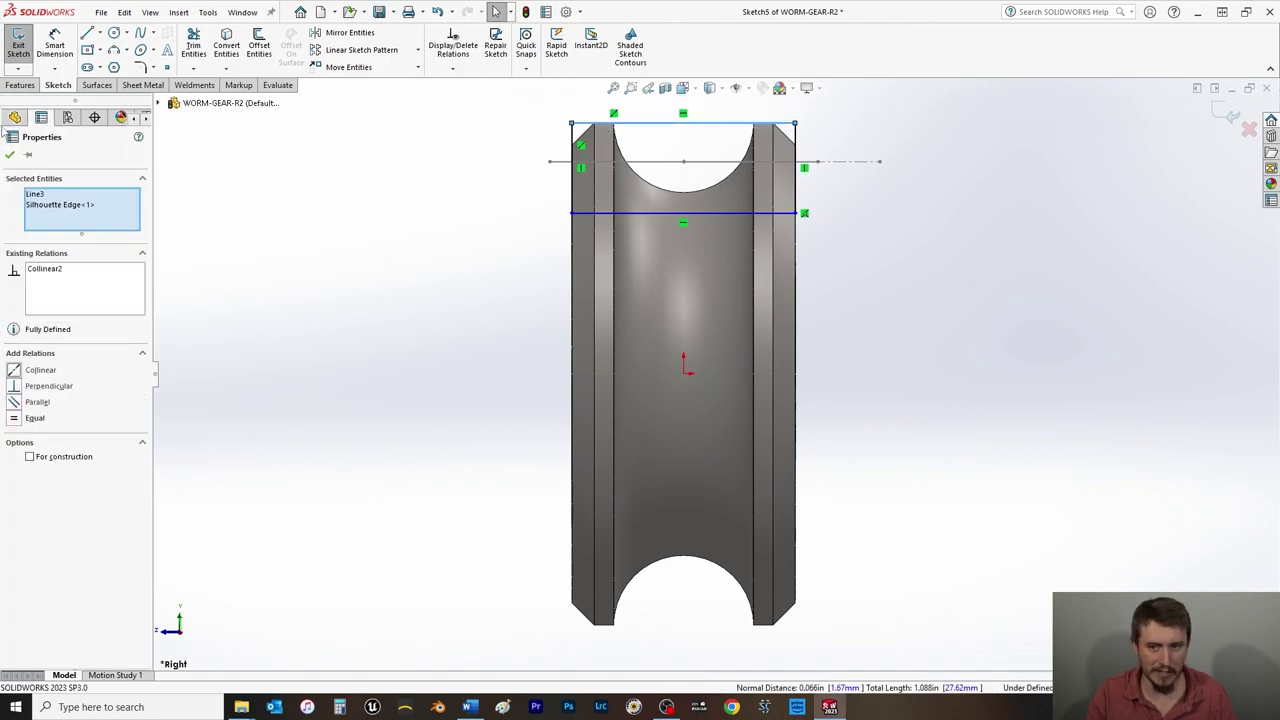
{"action": "left_click", "coordinate": [14, 117]}
Draw a horizontal centerline running left from the origin.
{"action": "left_click", "coordinate": [99, 33]}
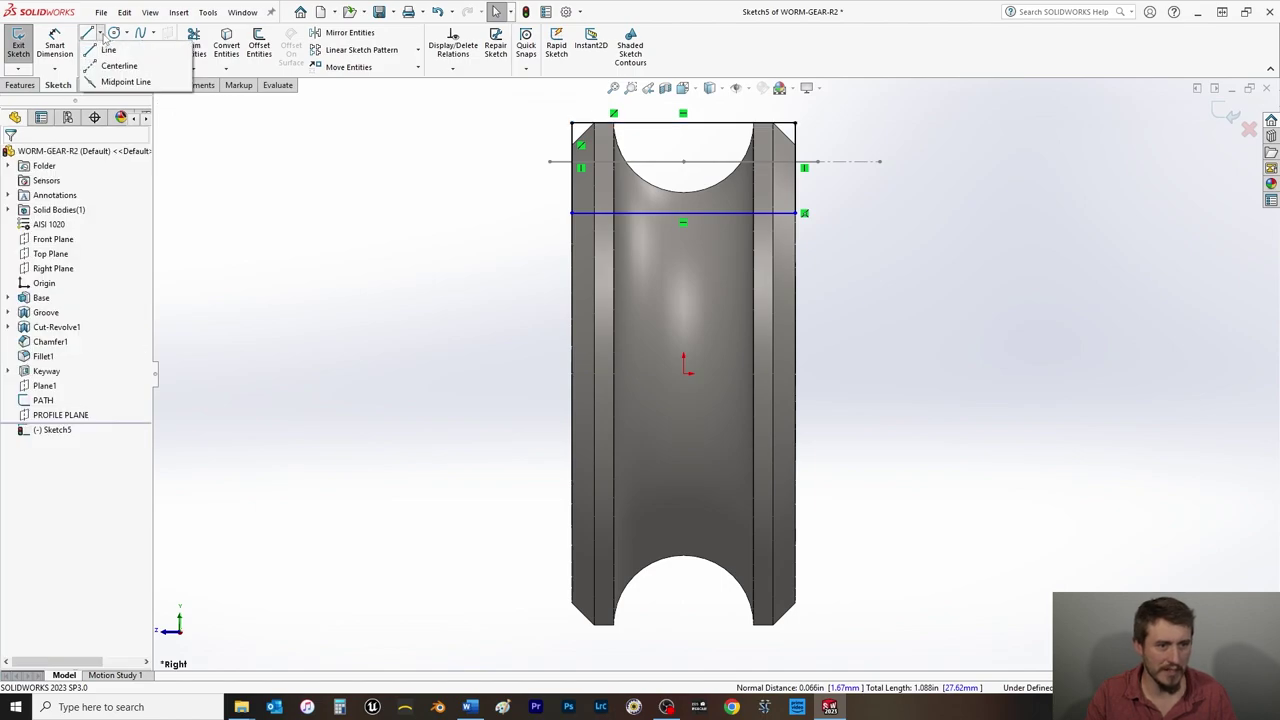
{"action": "left_click", "coordinate": [93, 68]}
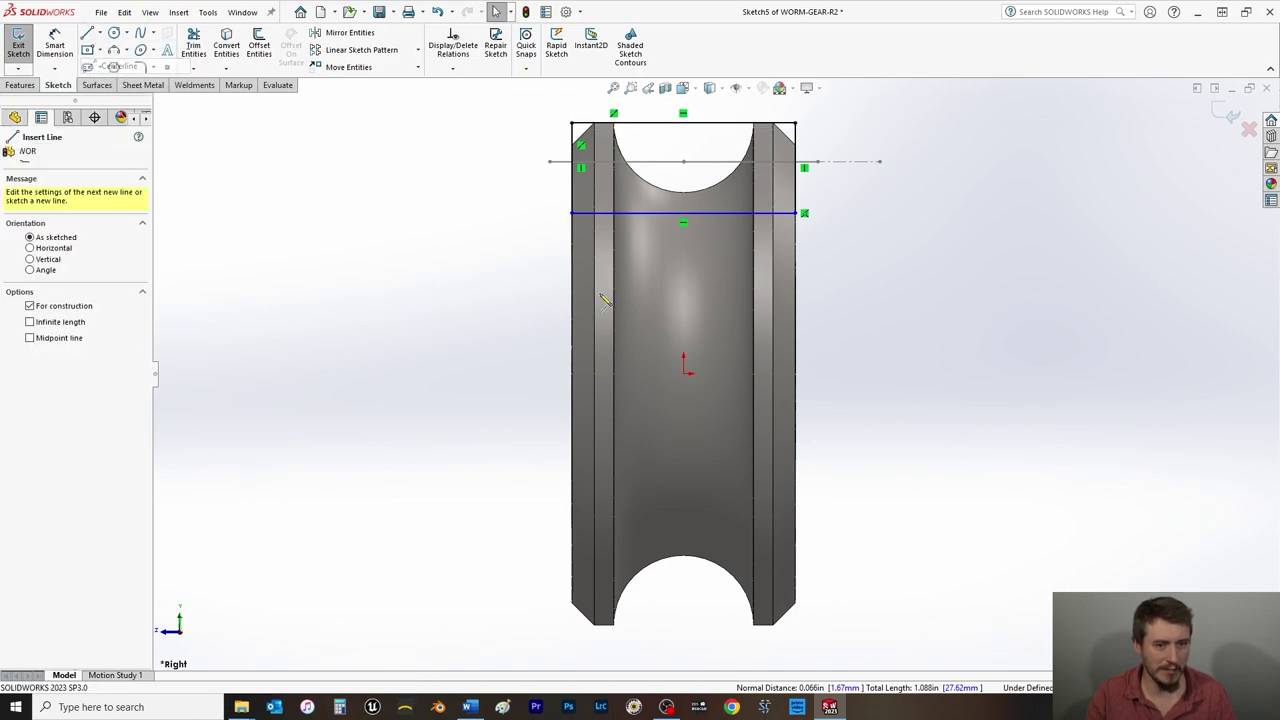
{"action": "left_click", "coordinate": [684, 372]}
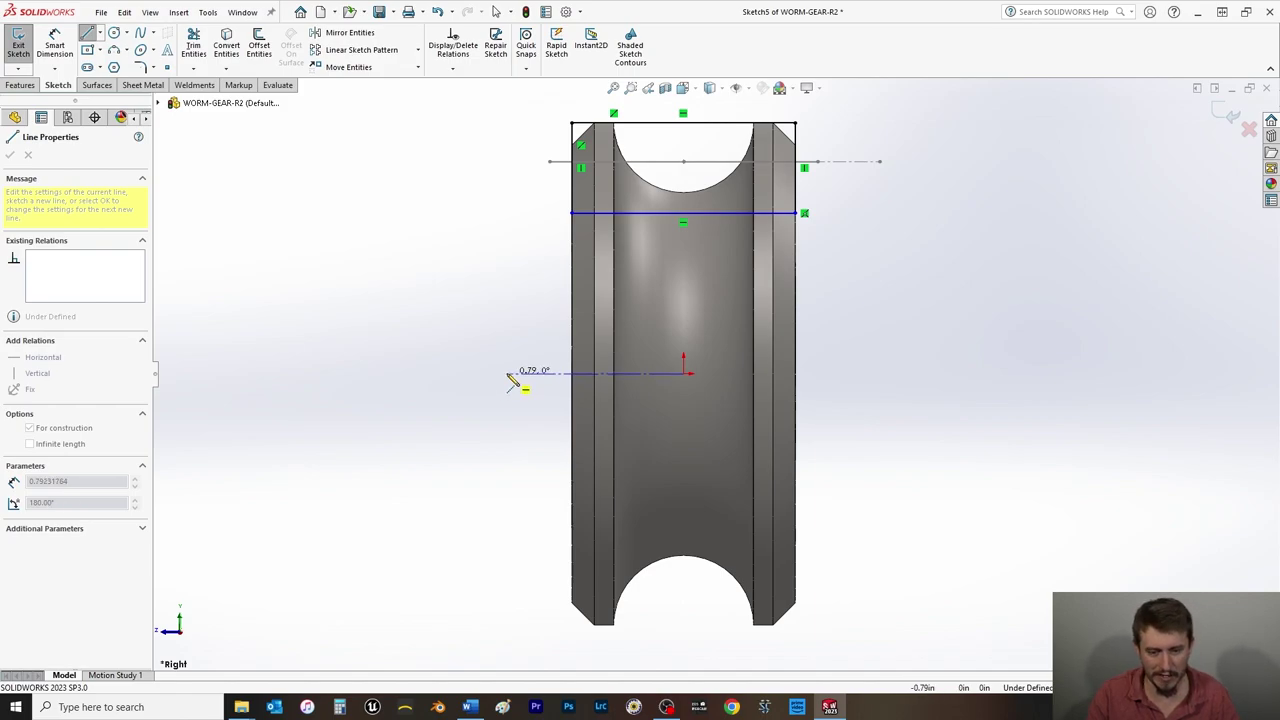
{"action": "left_click", "coordinate": [509, 374]}
{"action": "right_click", "coordinate": [457, 363]}
{"action": "left_click", "coordinate": [477, 369]}
Dimension the profile's bottom line to the centerline as a 1.7 in diameter.
{"action": "left_click", "coordinate": [55, 46]}
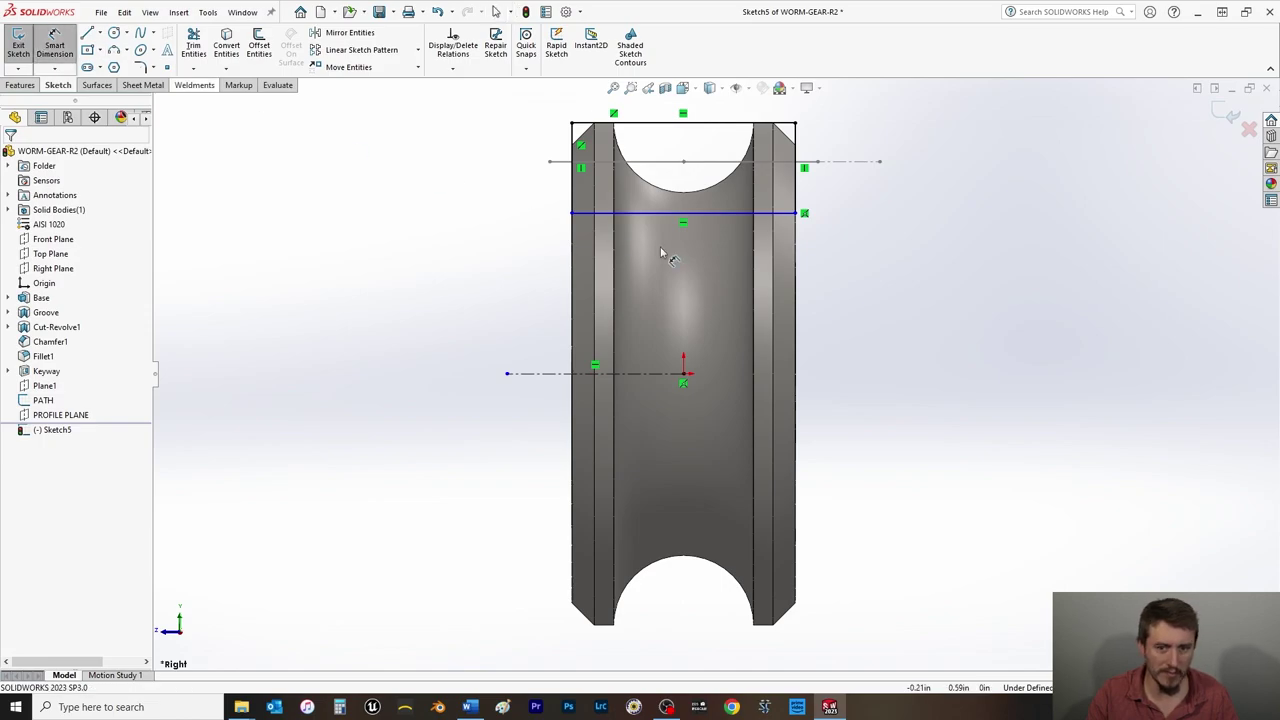
{"action": "left_click", "coordinate": [660, 213]}
{"action": "left_click", "coordinate": [532, 373]}
{"action": "left_click", "coordinate": [460, 402]}
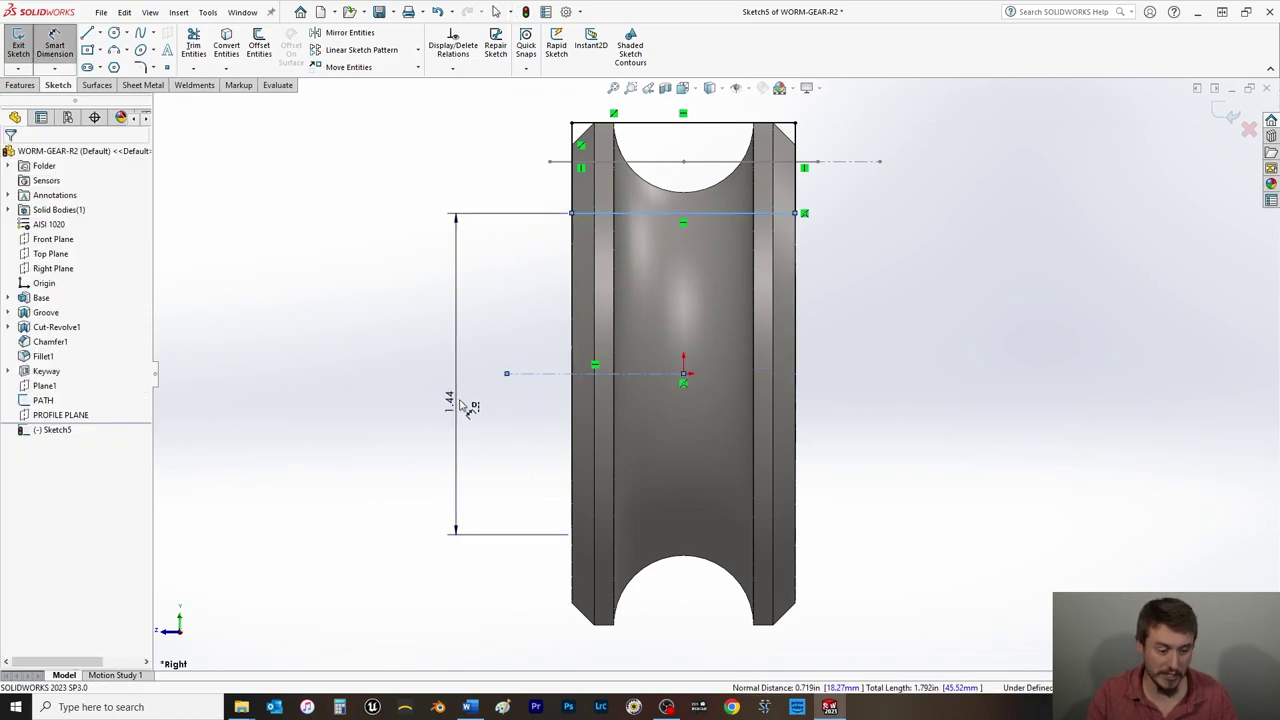
{"action": "type", "text": "1.7"}
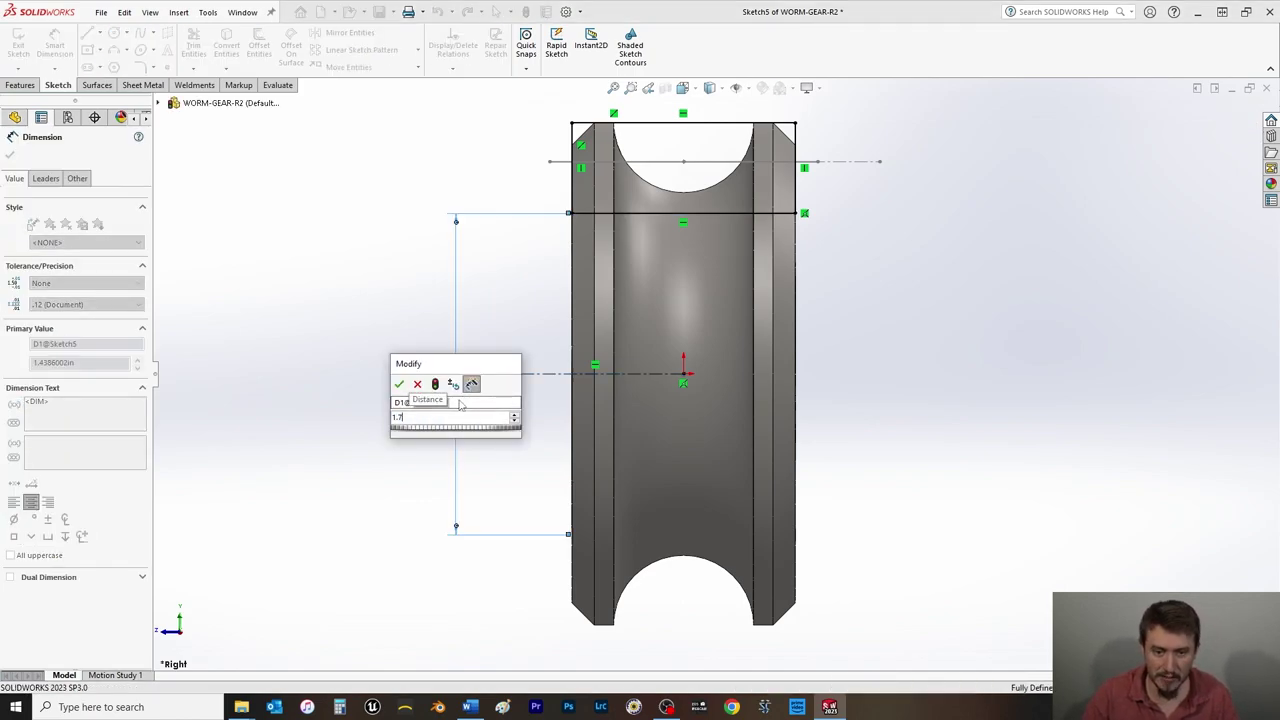
{"action": "key", "text": "Return"}
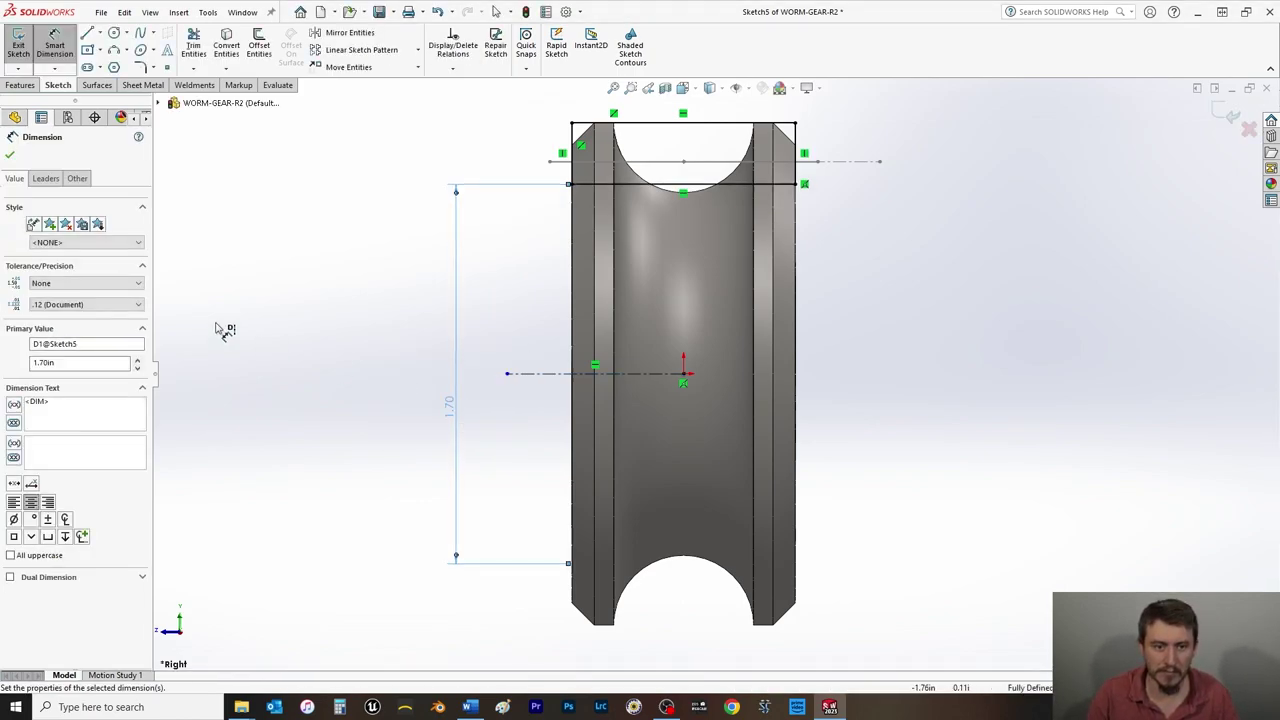
{"action": "left_click", "coordinate": [10, 155]}
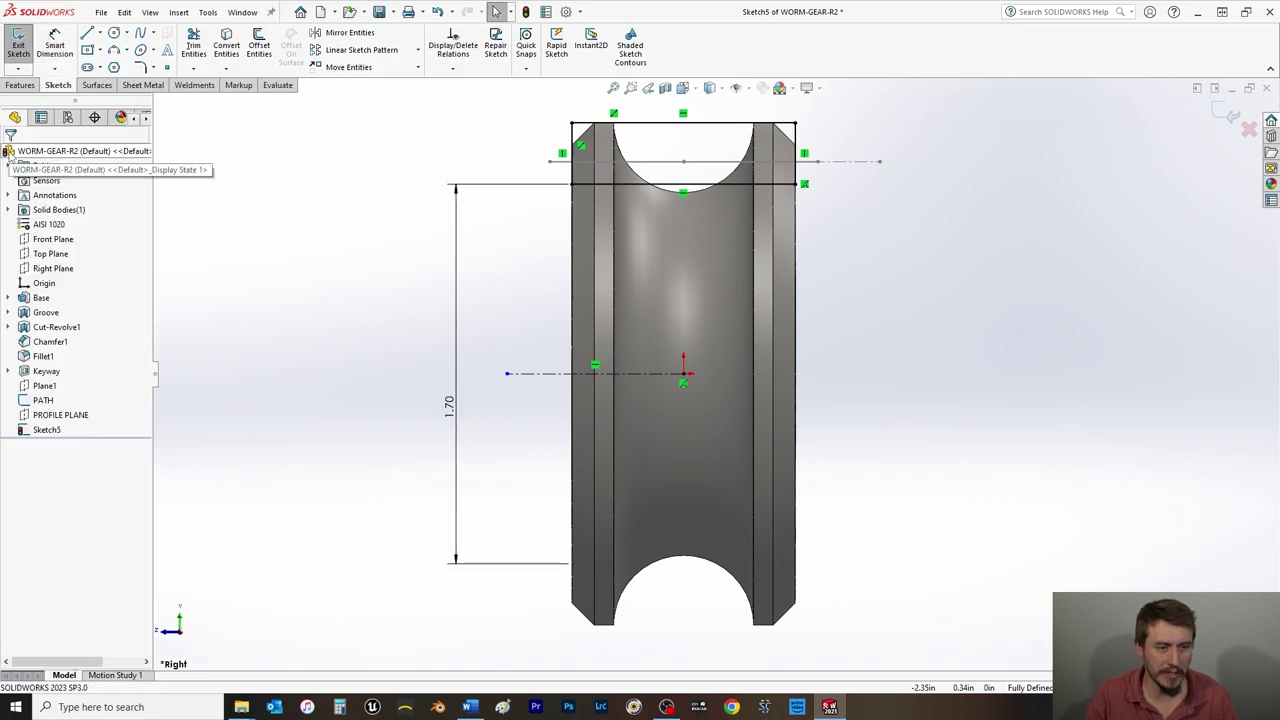
{"action": "left_click", "coordinate": [18, 86]}
Create Cut-Revolve2 as a full 360° revolved cut about Line8, then return to isometric view.
{"action": "left_click", "coordinate": [265, 45]}
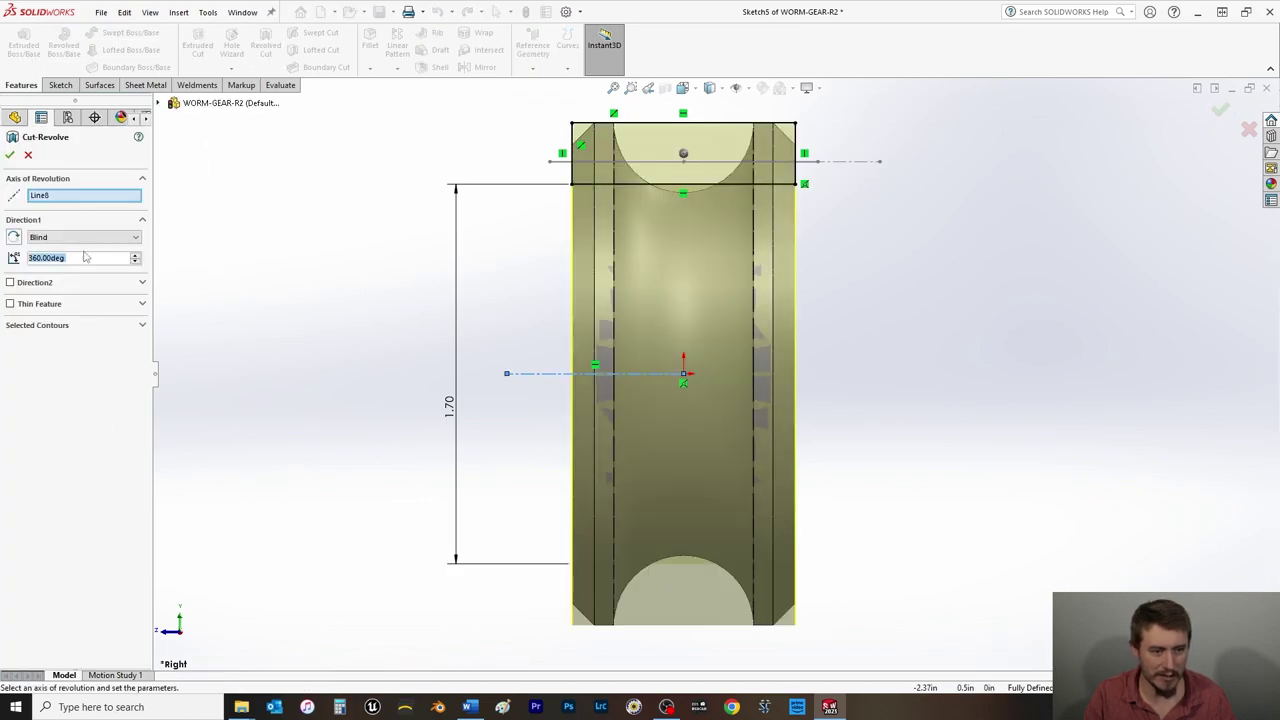
{"action": "left_click", "coordinate": [10, 155]}
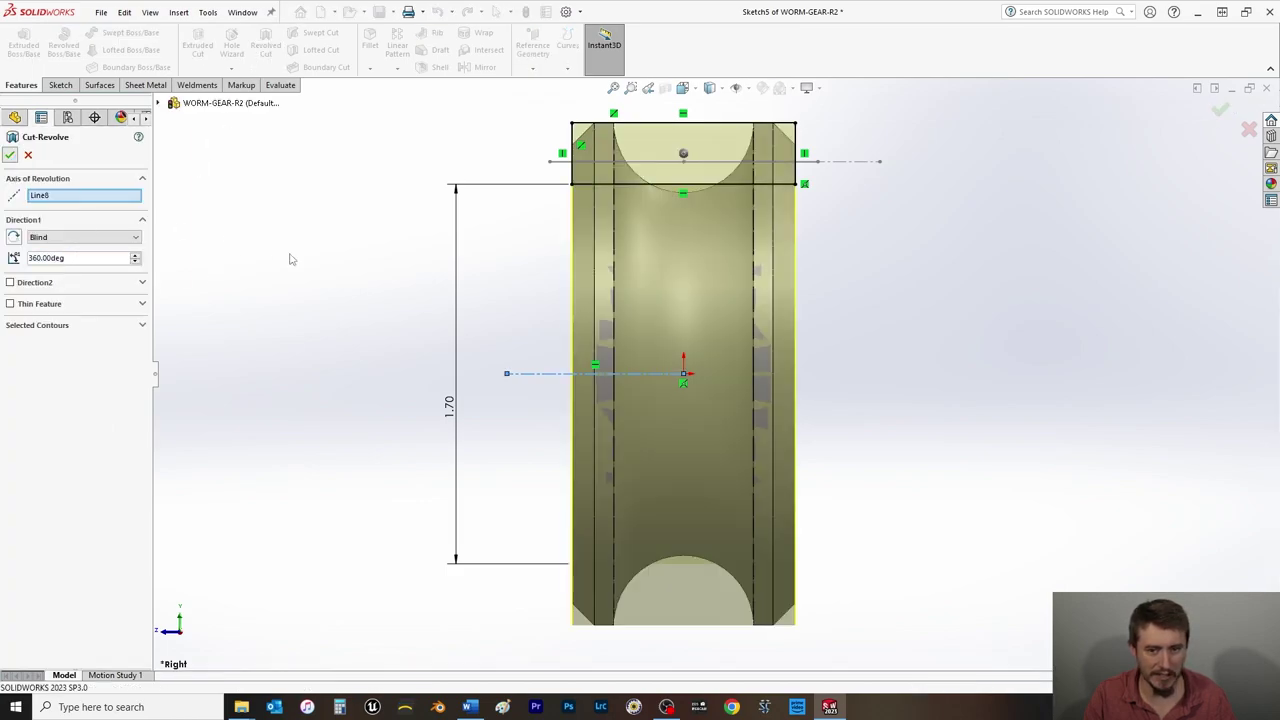
{"action": "left_click", "coordinate": [310, 267]}
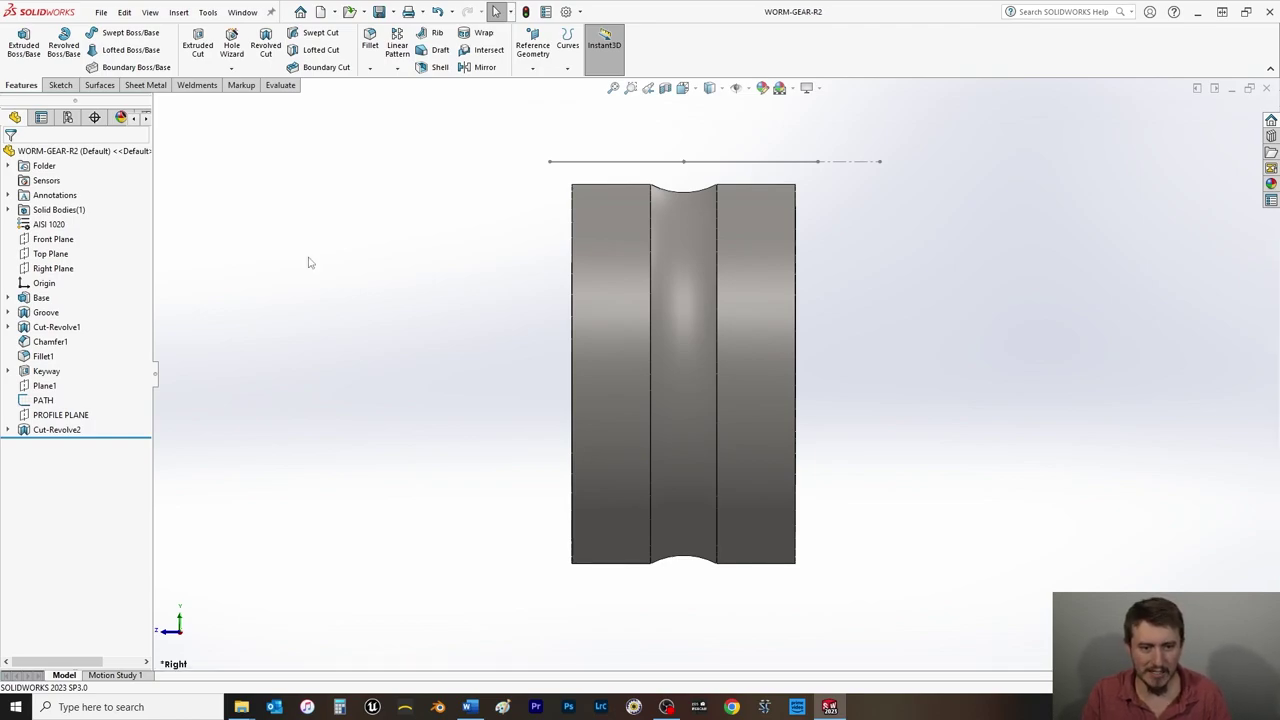
{"action": "key", "text": "space"}
{"action": "left_click", "coordinate": [537, 184]}
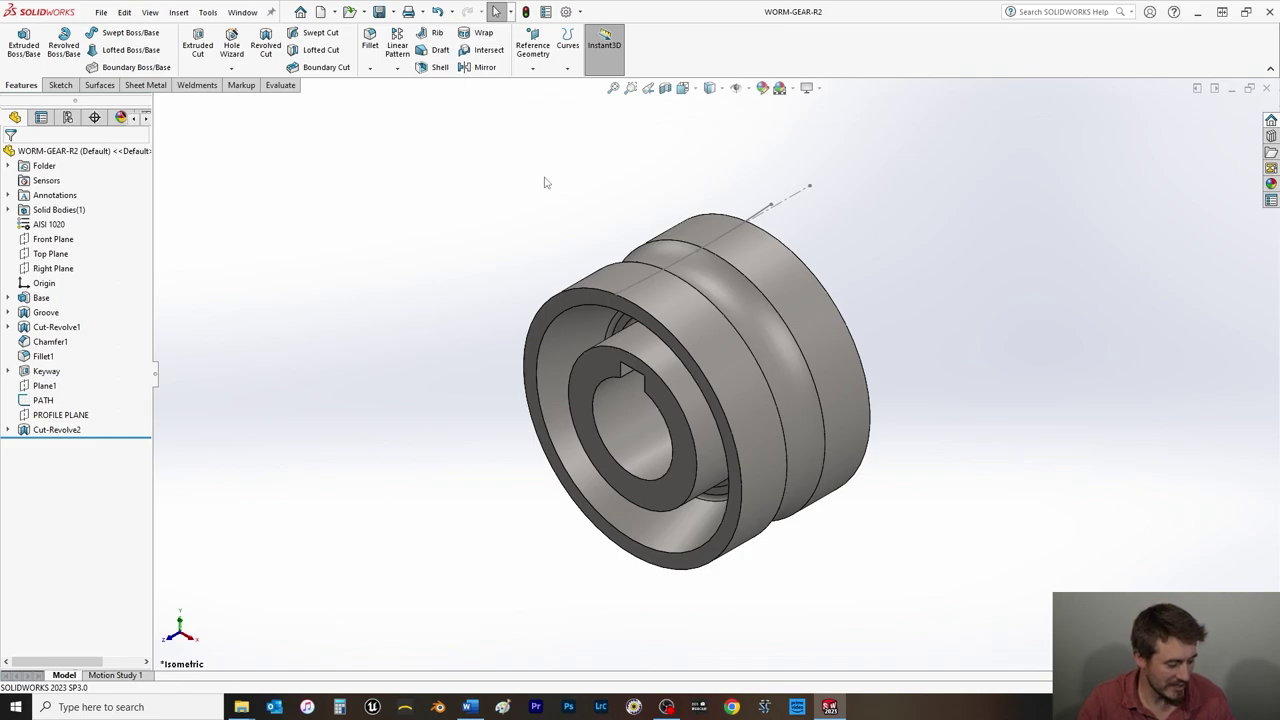
Unhide the PROFILE PLANE and turn the view to front, then to back.
{"action": "left_click", "coordinate": [545, 183]}
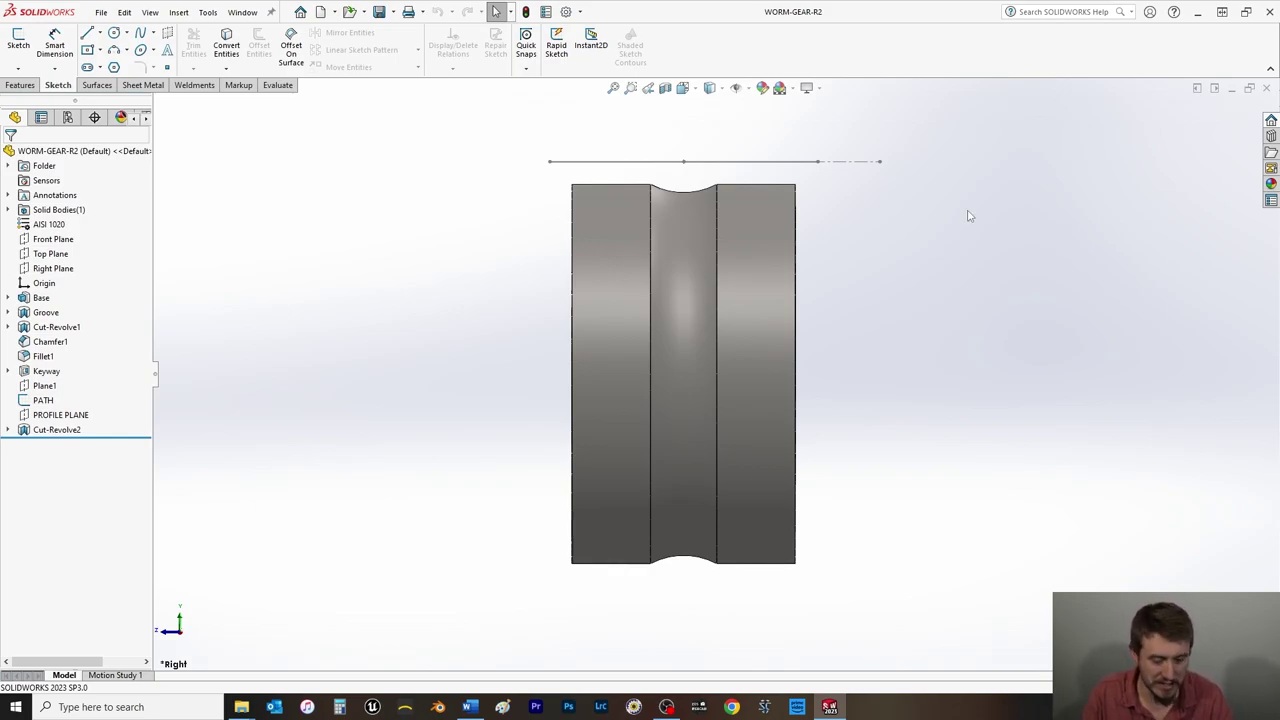
{"action": "right_click", "coordinate": [60, 422]}
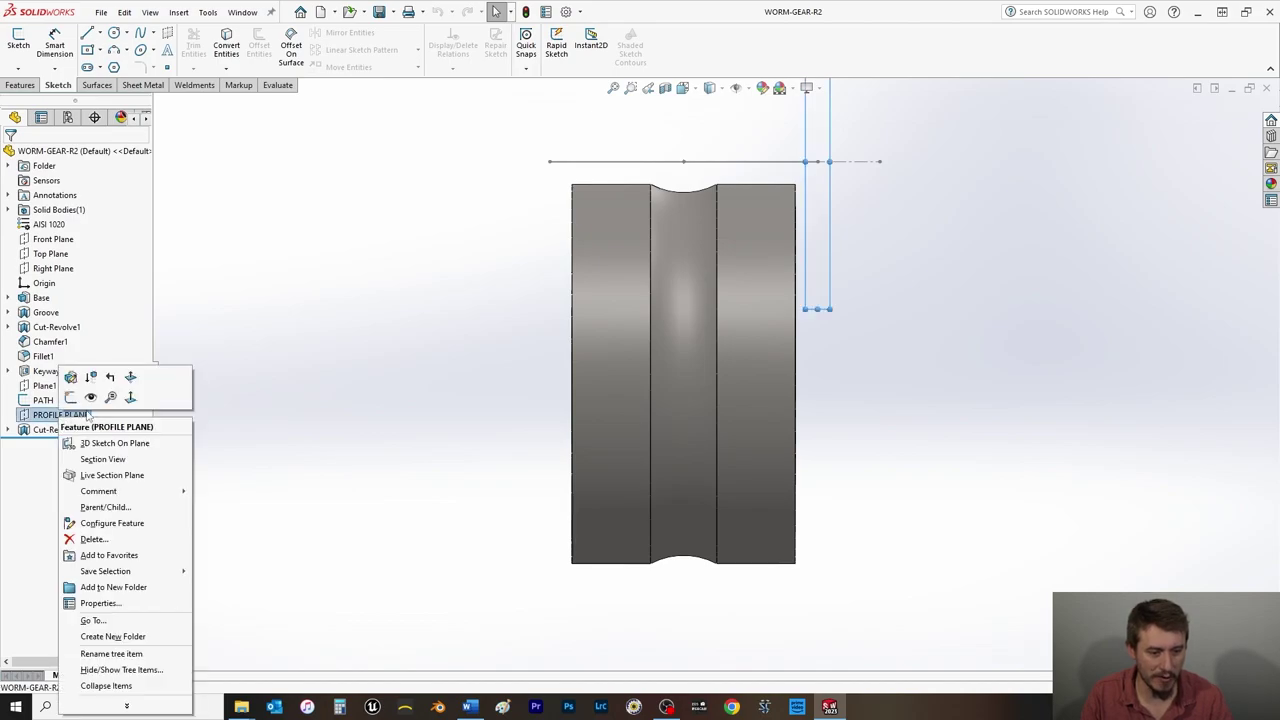
{"action": "left_click", "coordinate": [91, 399]}
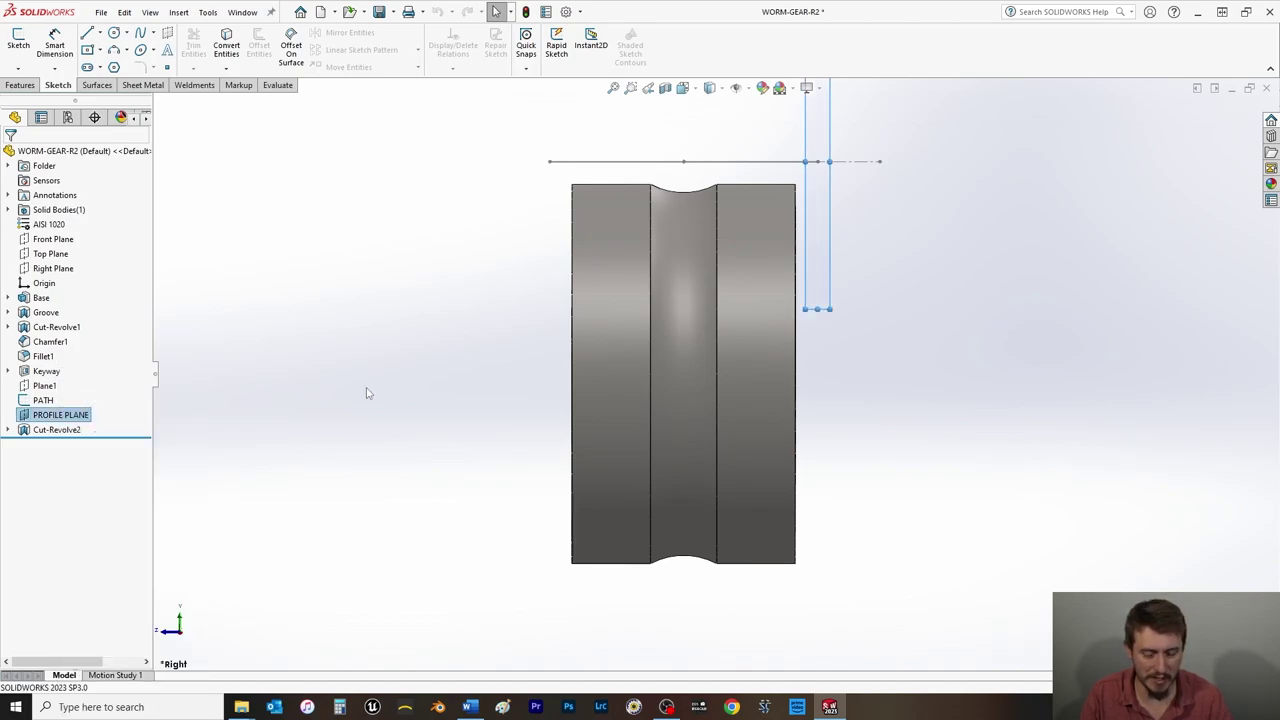
{"action": "key", "text": "ctrl+1"}
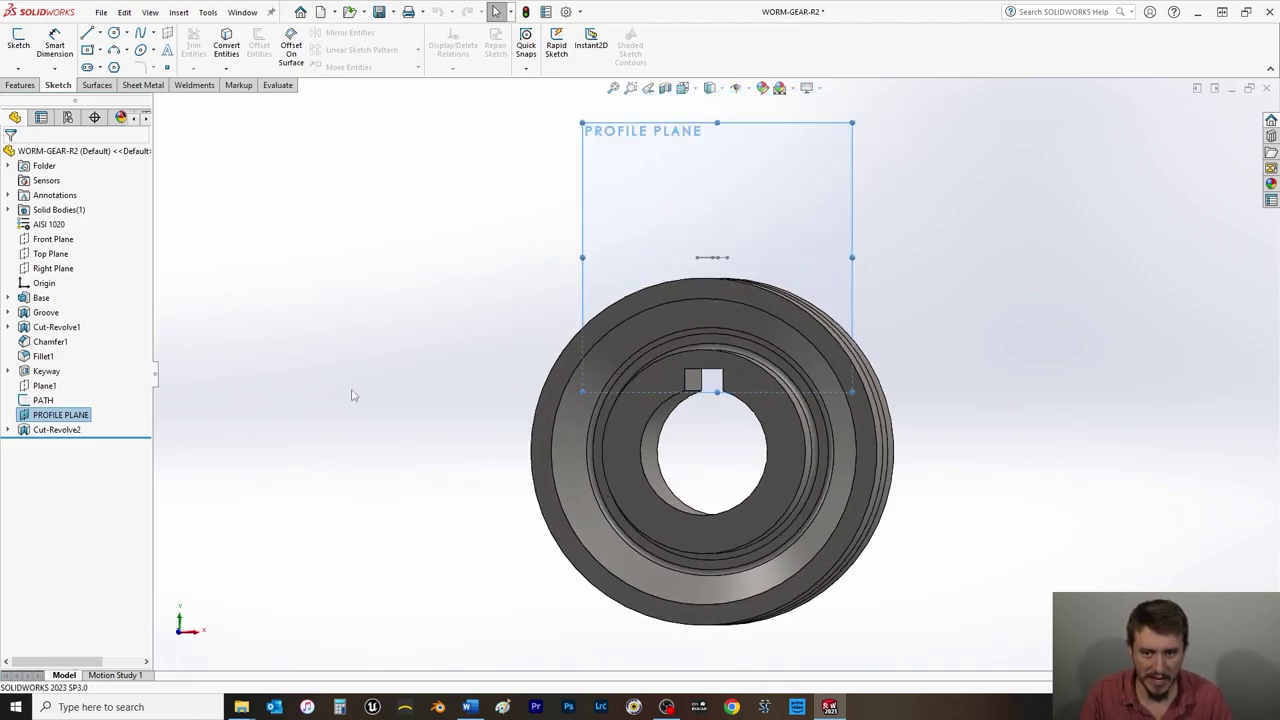
{"action": "key", "text": "ctrl+2"}
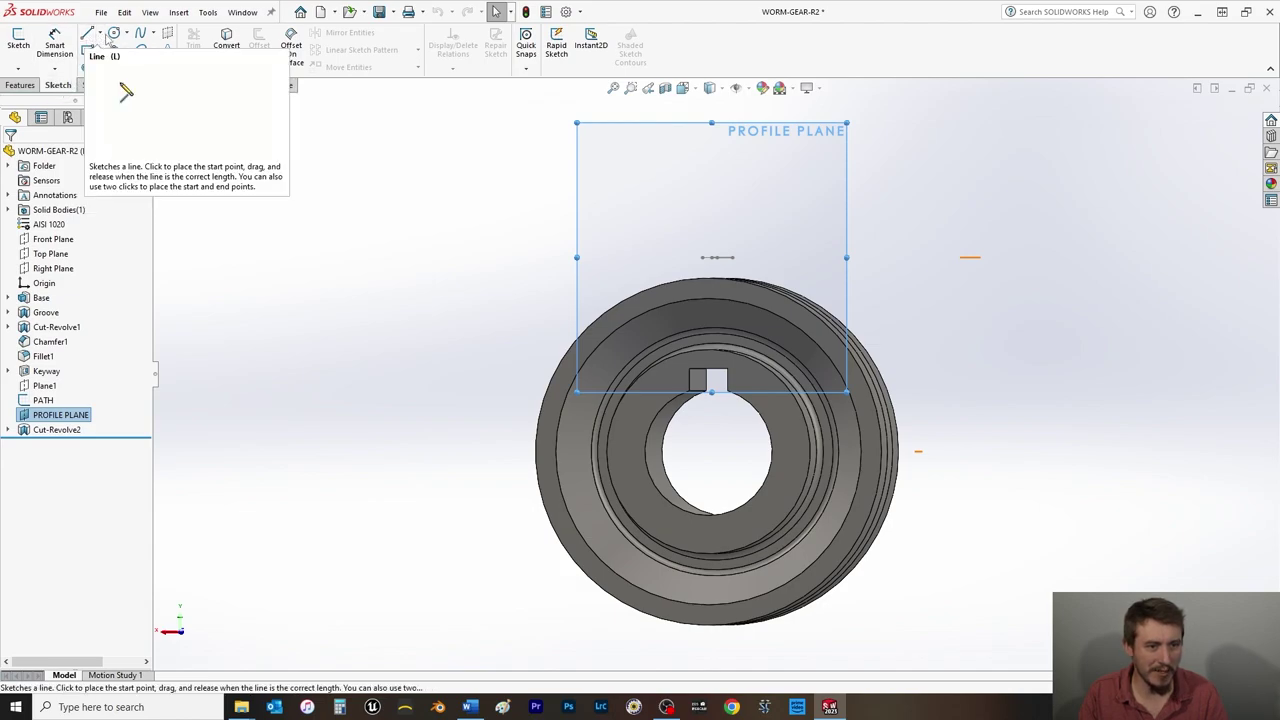
Draw a short vertical centerline above the origin and enable Dynamic Mirror about it.
{"action": "left_click", "coordinate": [98, 33]}
{"action": "left_click", "coordinate": [120, 63]}
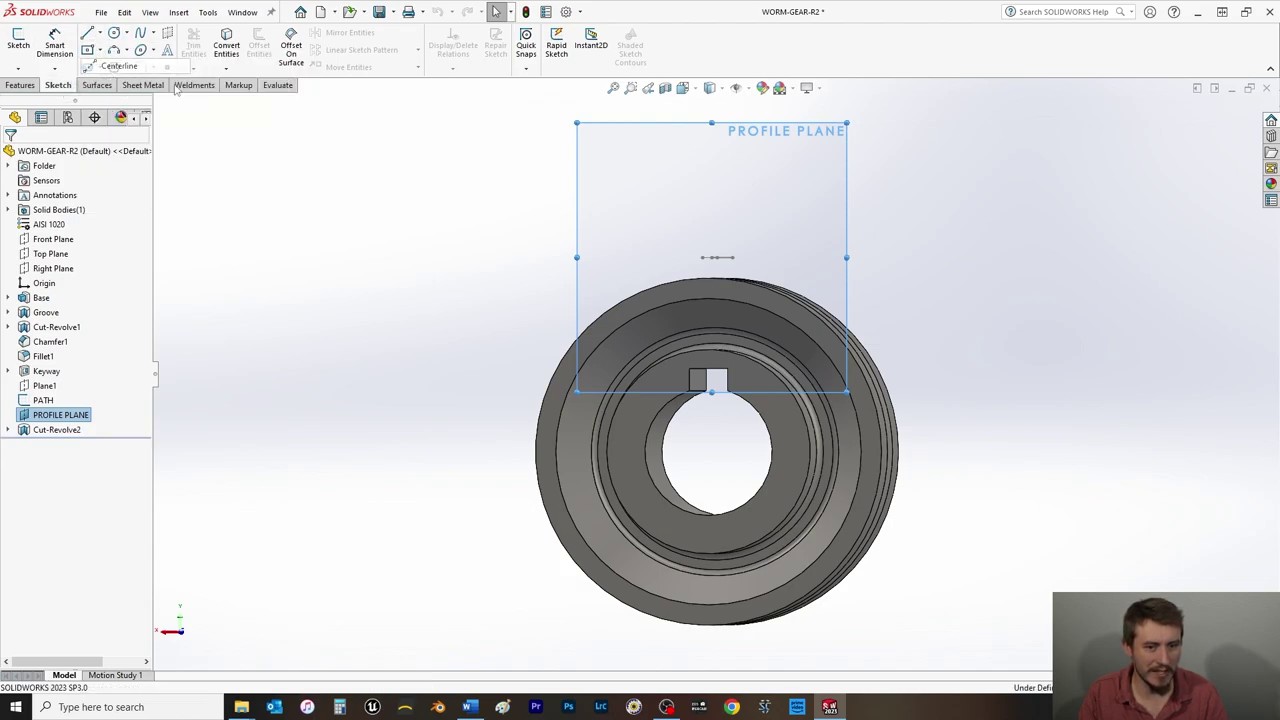
{"action": "scroll", "coordinate": [755, 175], "scroll_direction": "down", "scroll_amount": 5}
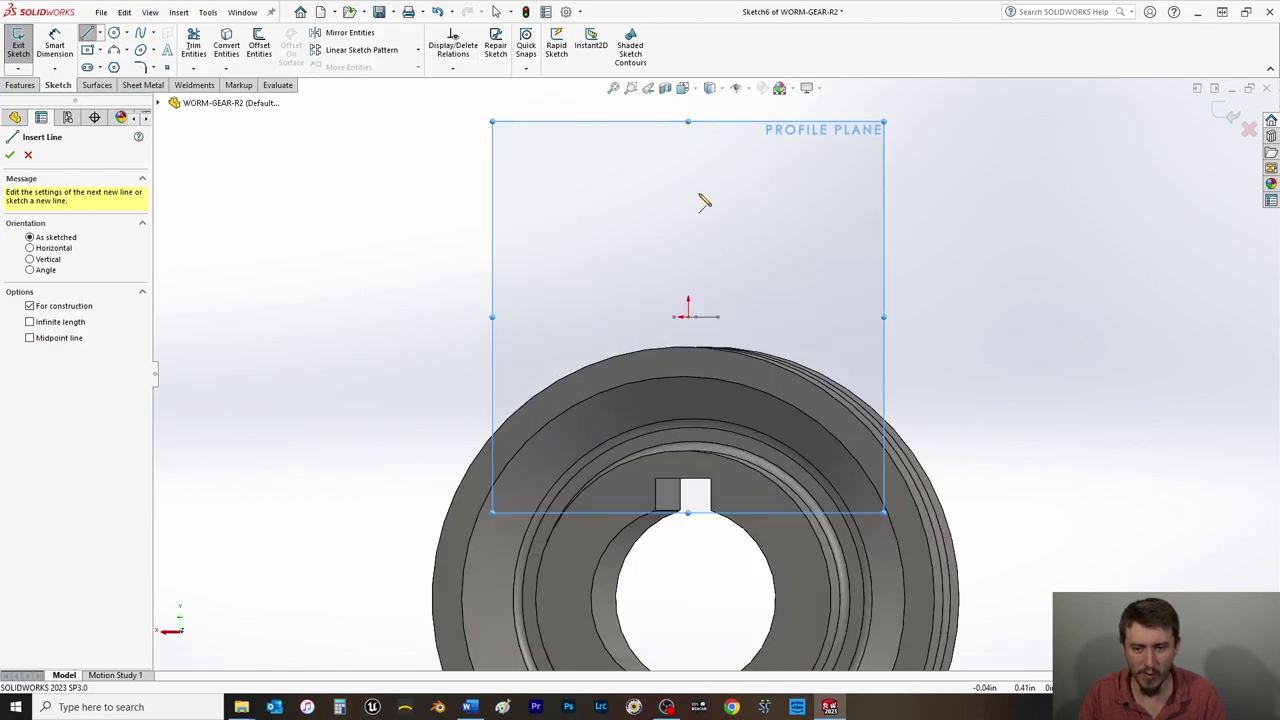
{"action": "left_click", "coordinate": [703, 199]}
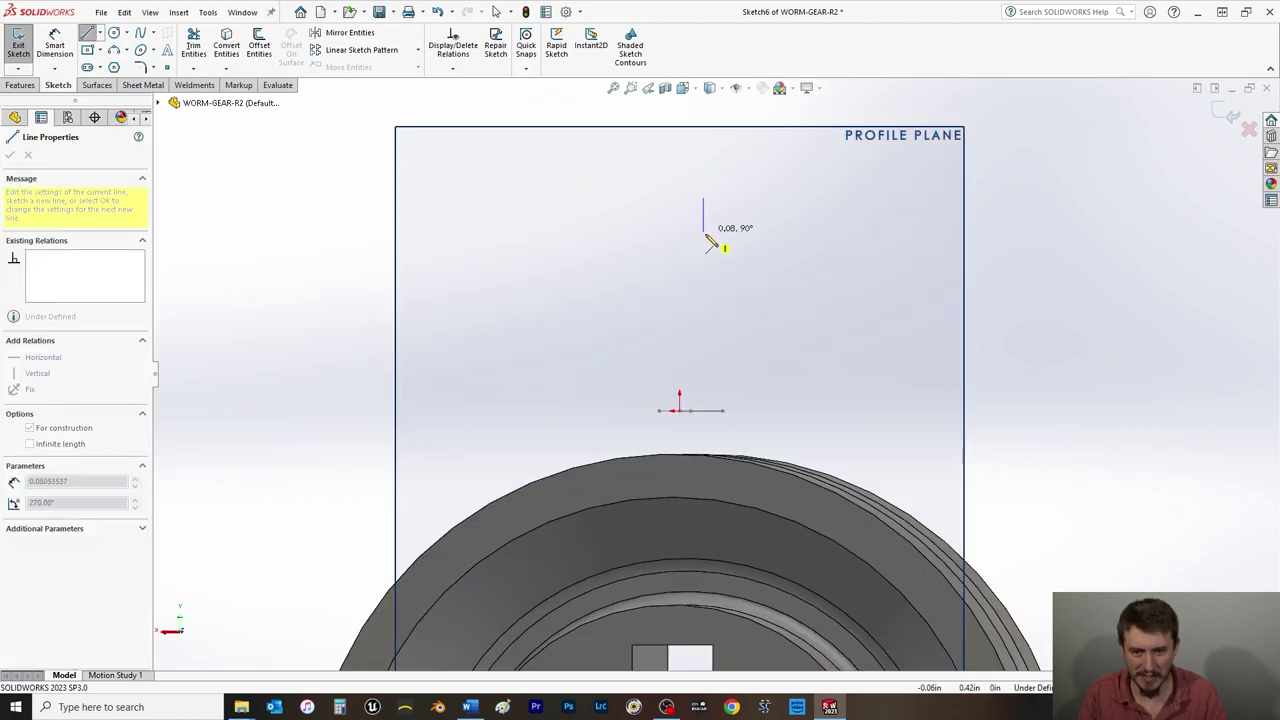
{"action": "left_click", "coordinate": [703, 240]}
{"action": "right_click", "coordinate": [621, 232]}
{"action": "left_click", "coordinate": [655, 244]}
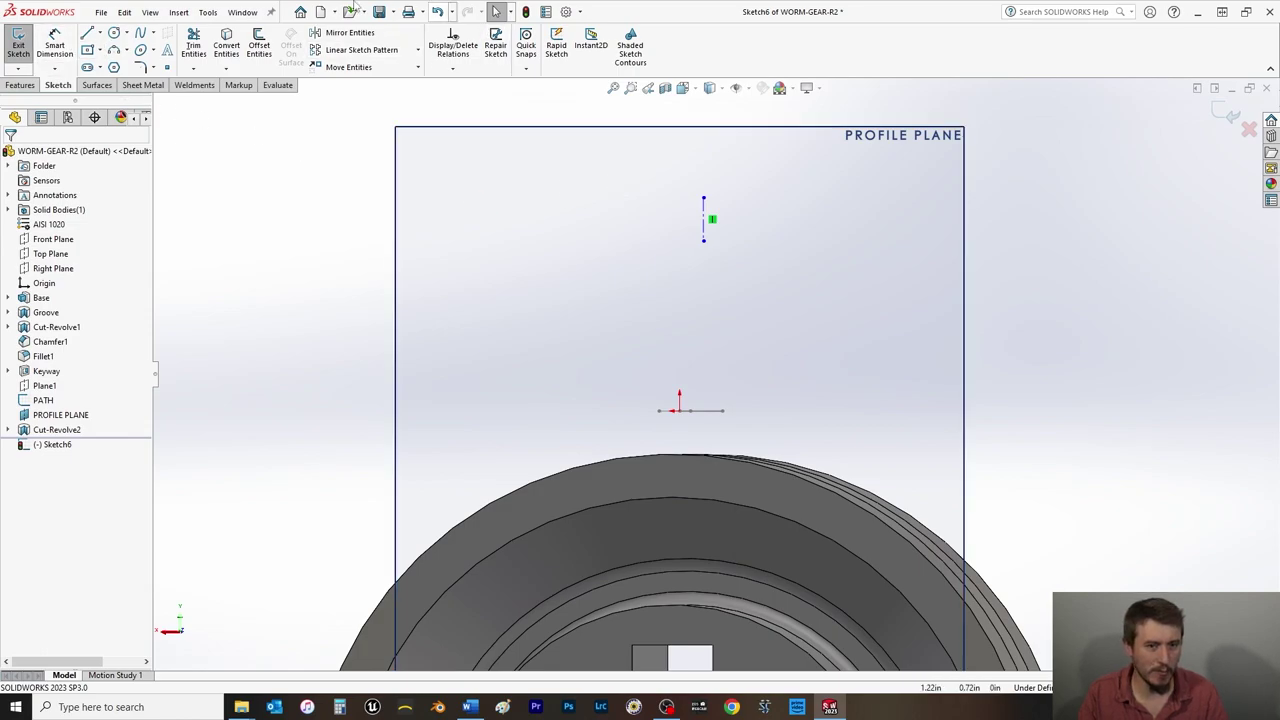
{"action": "left_click", "coordinate": [207, 12]}
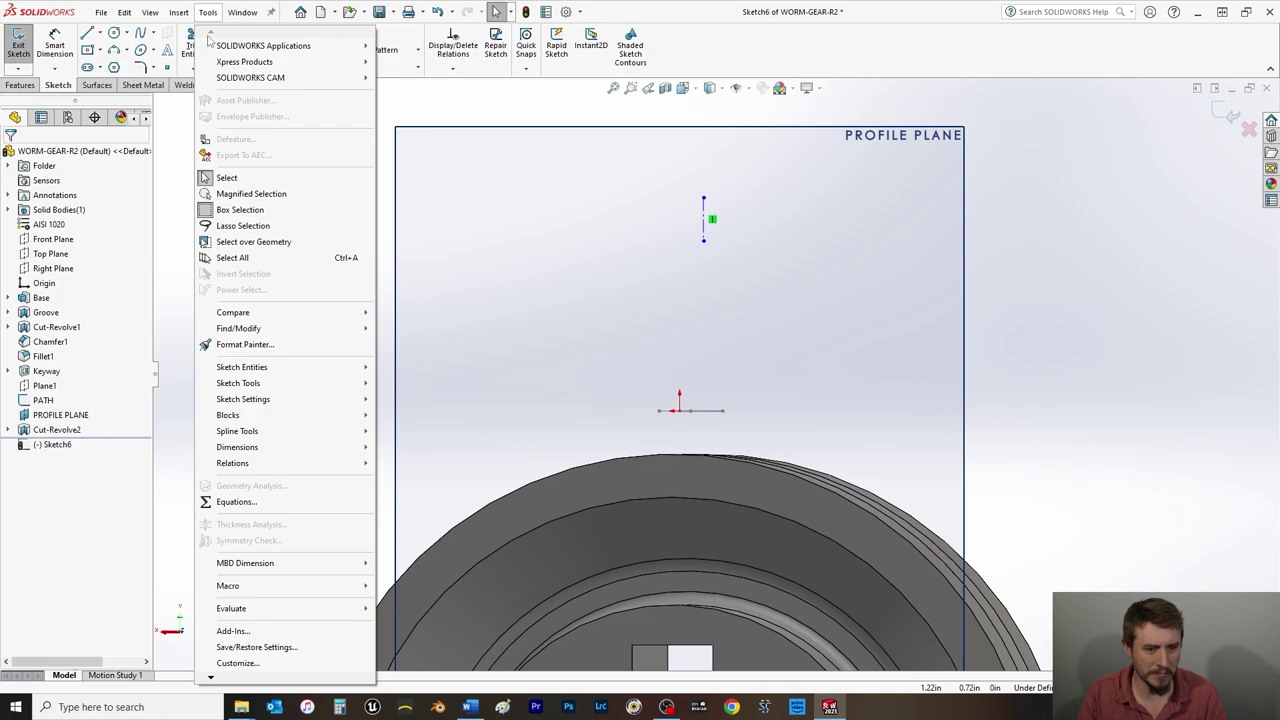
{"action": "mouse_move", "coordinate": [180, 14]}
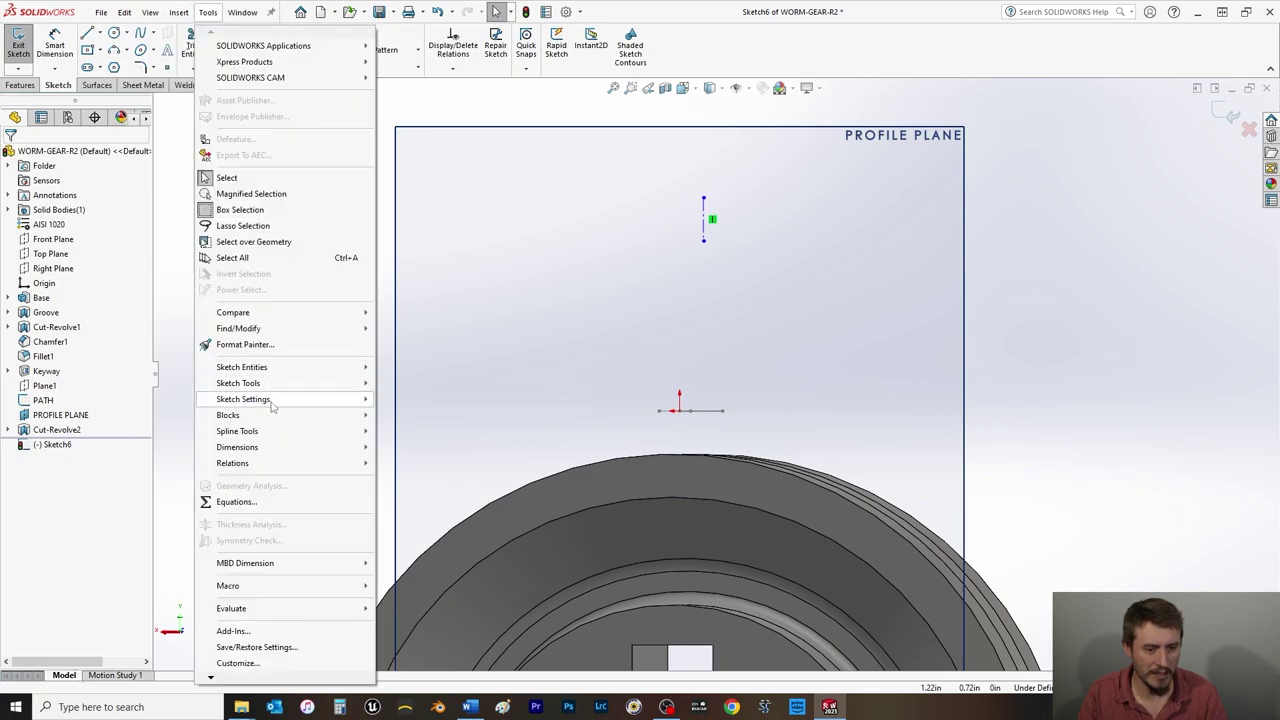
{"action": "mouse_move", "coordinate": [272, 403]}
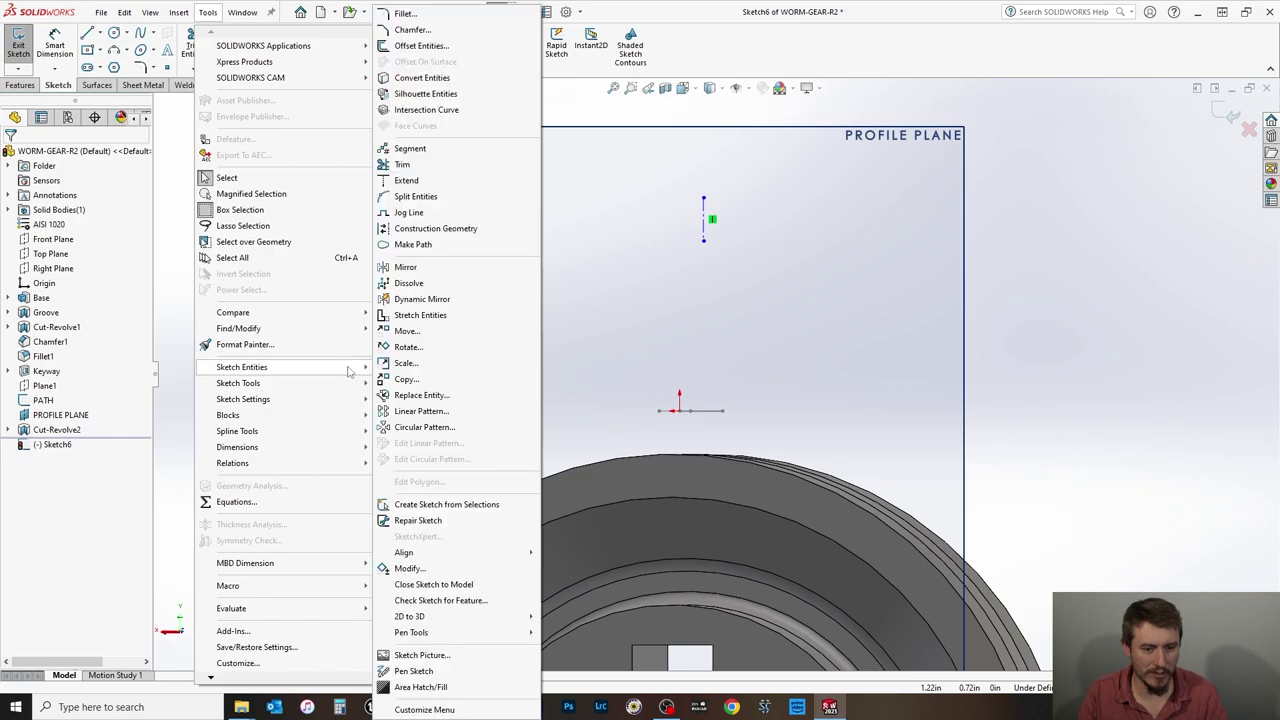
{"action": "left_click", "coordinate": [408, 299]}
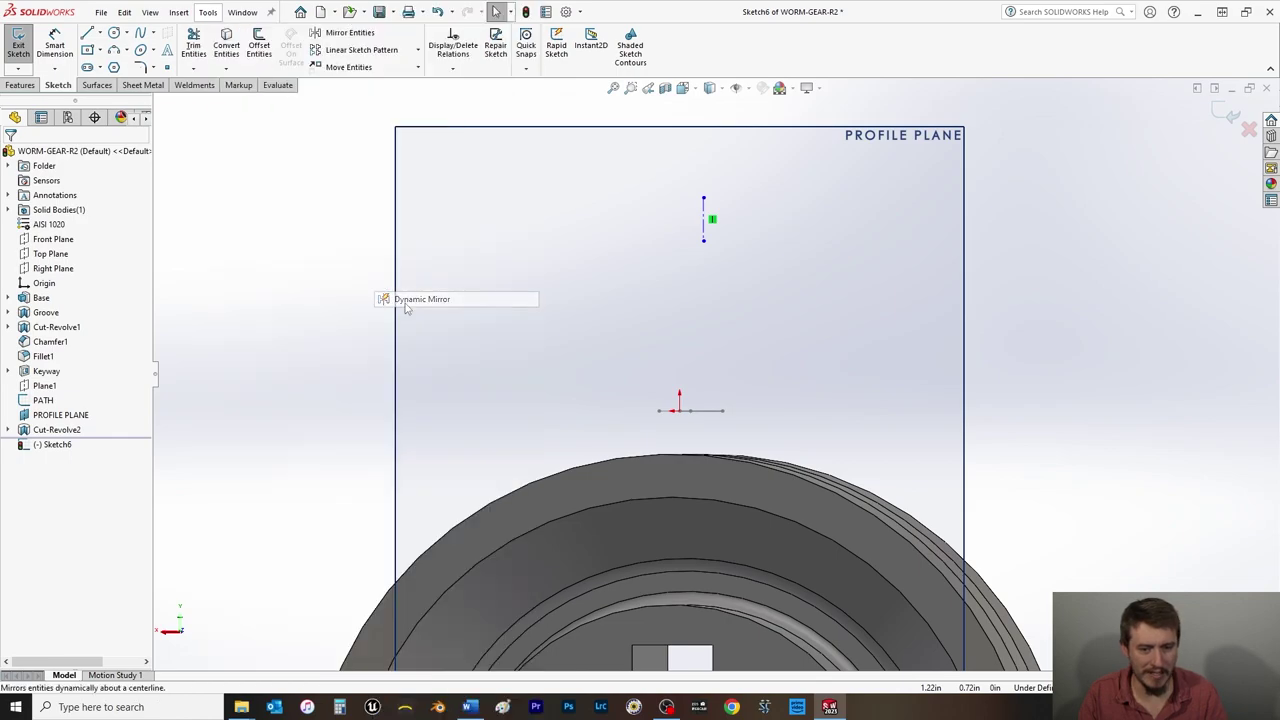
{"action": "left_click", "coordinate": [704, 222]}
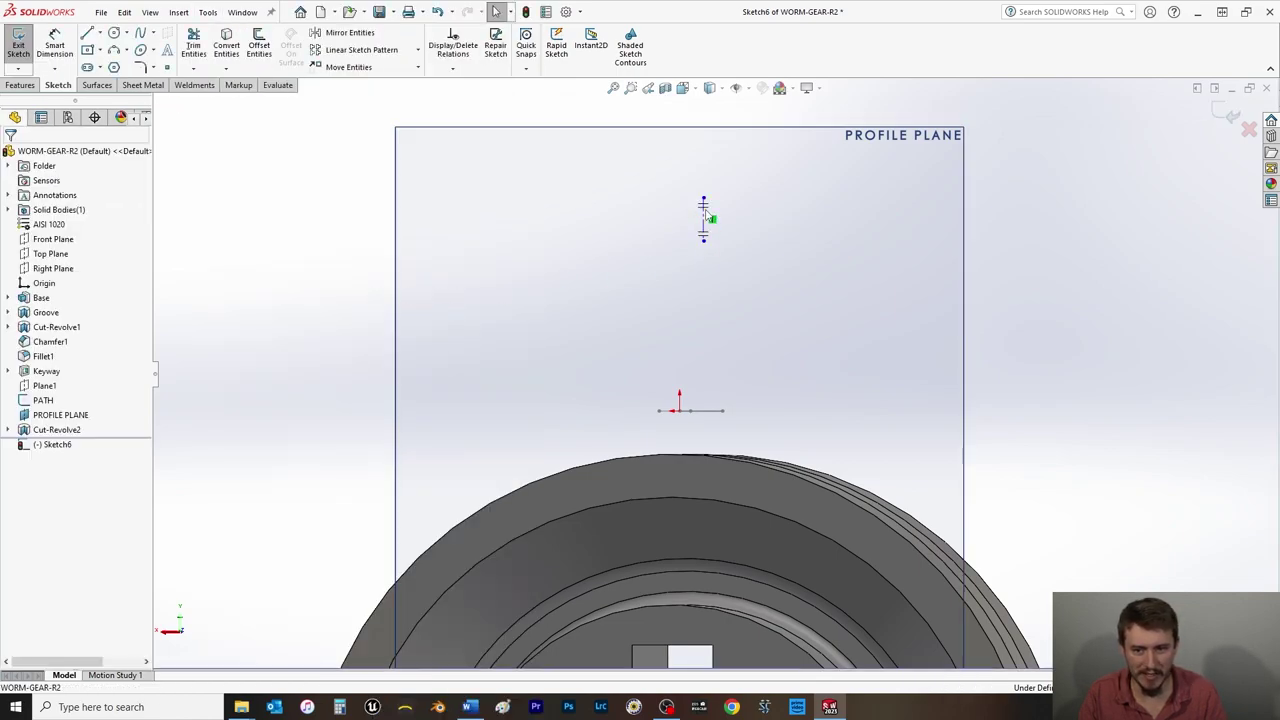
Sketch the half trapezoid's top edge, slanted side and bottom edge, mirrored across the centerline.
{"action": "left_click", "coordinate": [87, 33]}
{"action": "scroll", "coordinate": [762, 231], "scroll_direction": "down", "scroll_amount": 1}
{"action": "scroll", "coordinate": [762, 231], "scroll_direction": "down", "scroll_amount": 4}
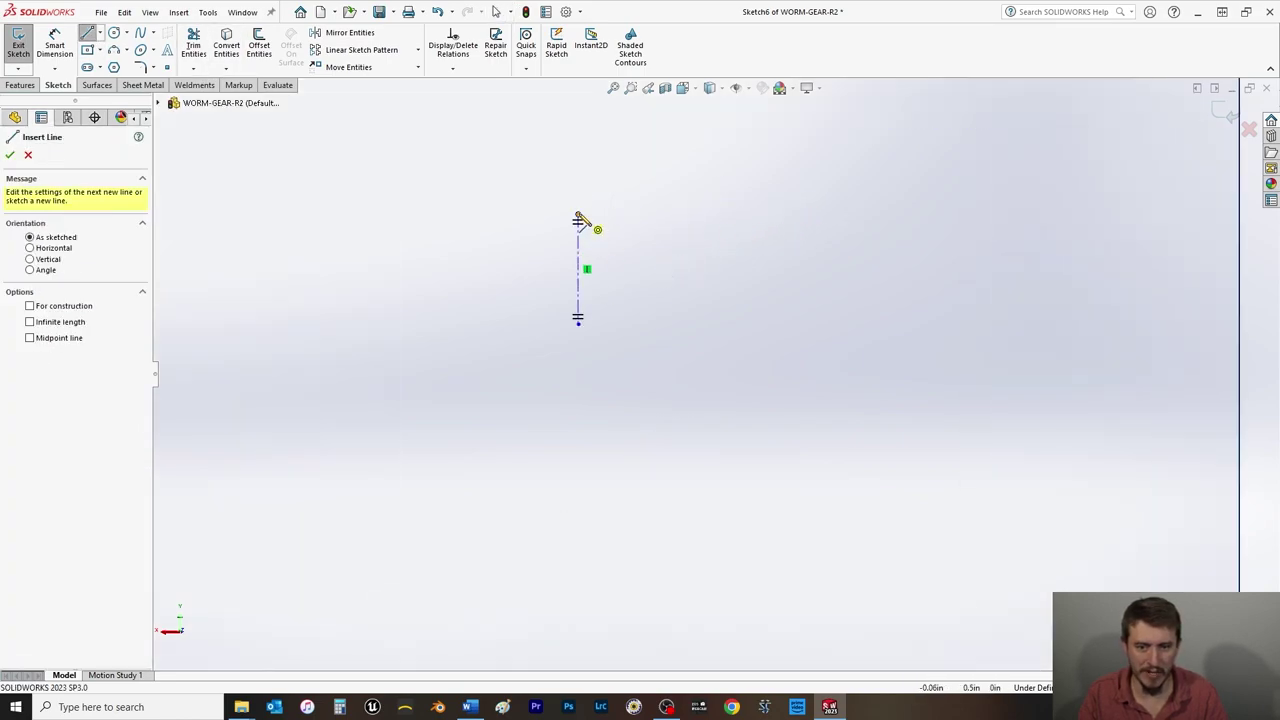
{"action": "left_click", "coordinate": [578, 215]}
{"action": "left_click", "coordinate": [683, 214]}
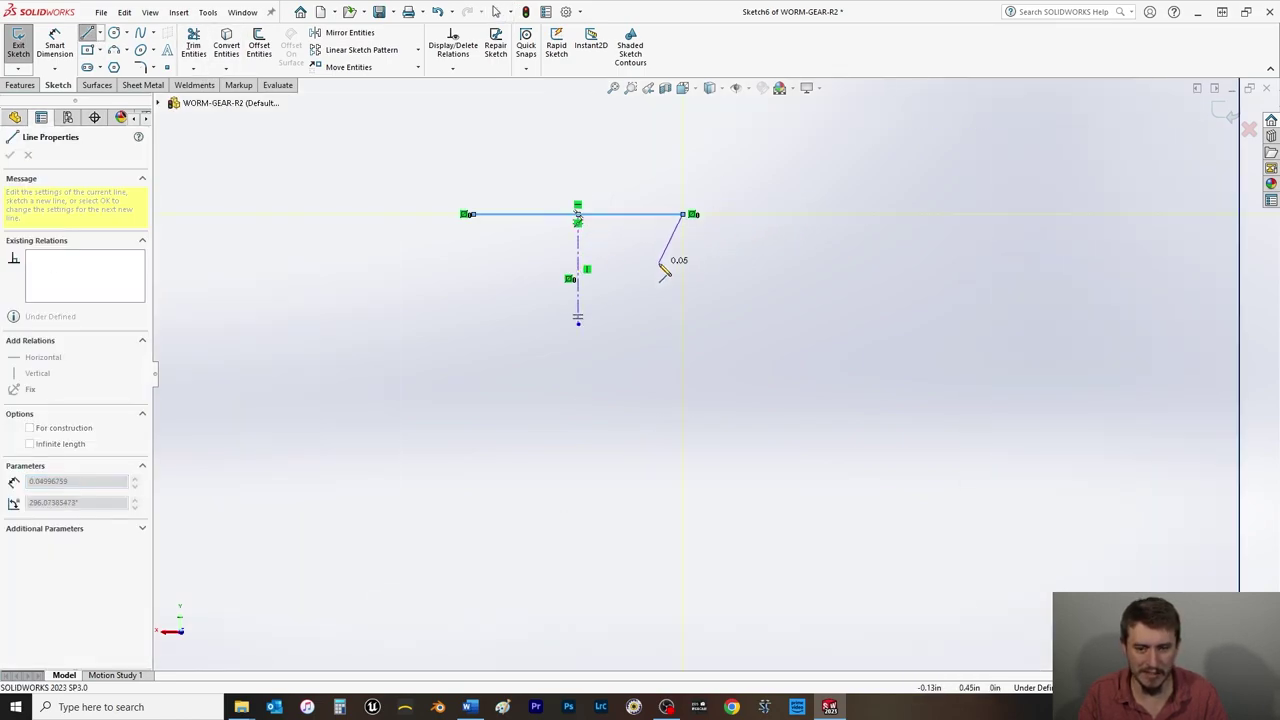
{"action": "left_click", "coordinate": [627, 324]}
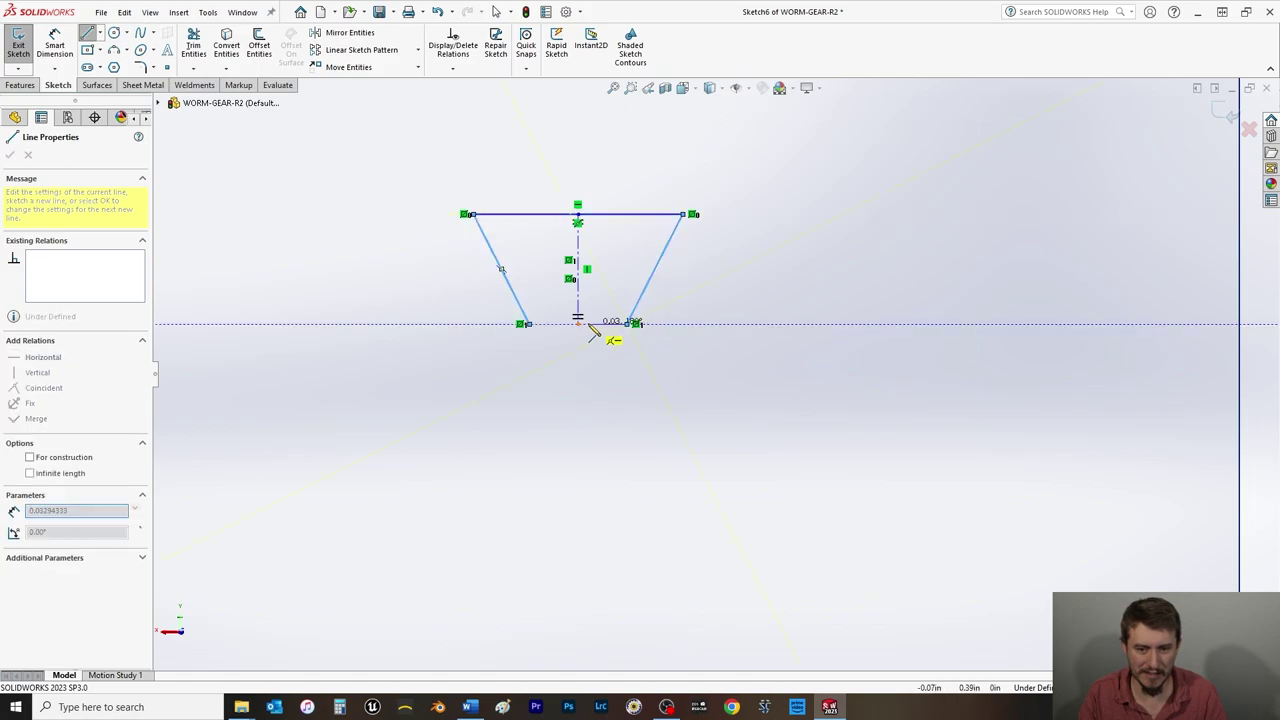
{"action": "left_click", "coordinate": [578, 324]}
{"action": "right_click", "coordinate": [597, 378]}
{"action": "left_click", "coordinate": [626, 378]}
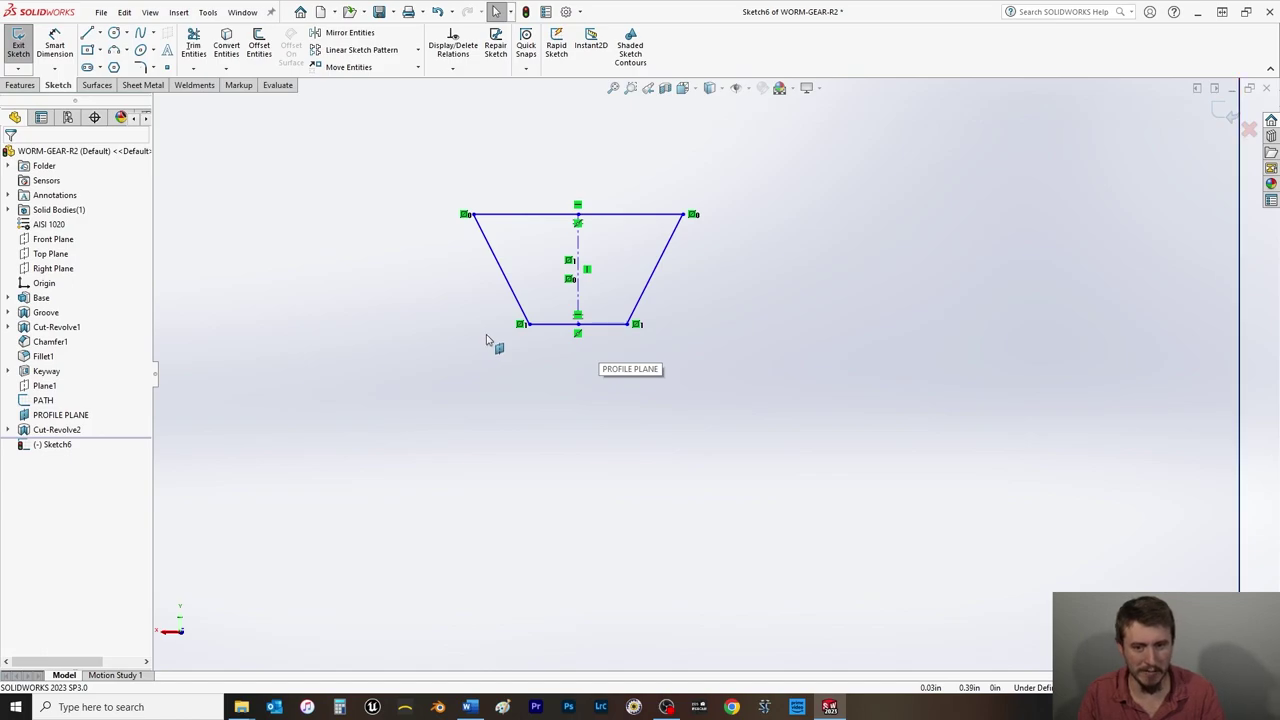
{"action": "left_click", "coordinate": [55, 46]}
Draw a horizontal construction centerline from the vertical midline to the right slanted side.
{"action": "key", "text": "Escape"}
{"action": "left_click", "coordinate": [99, 33]}
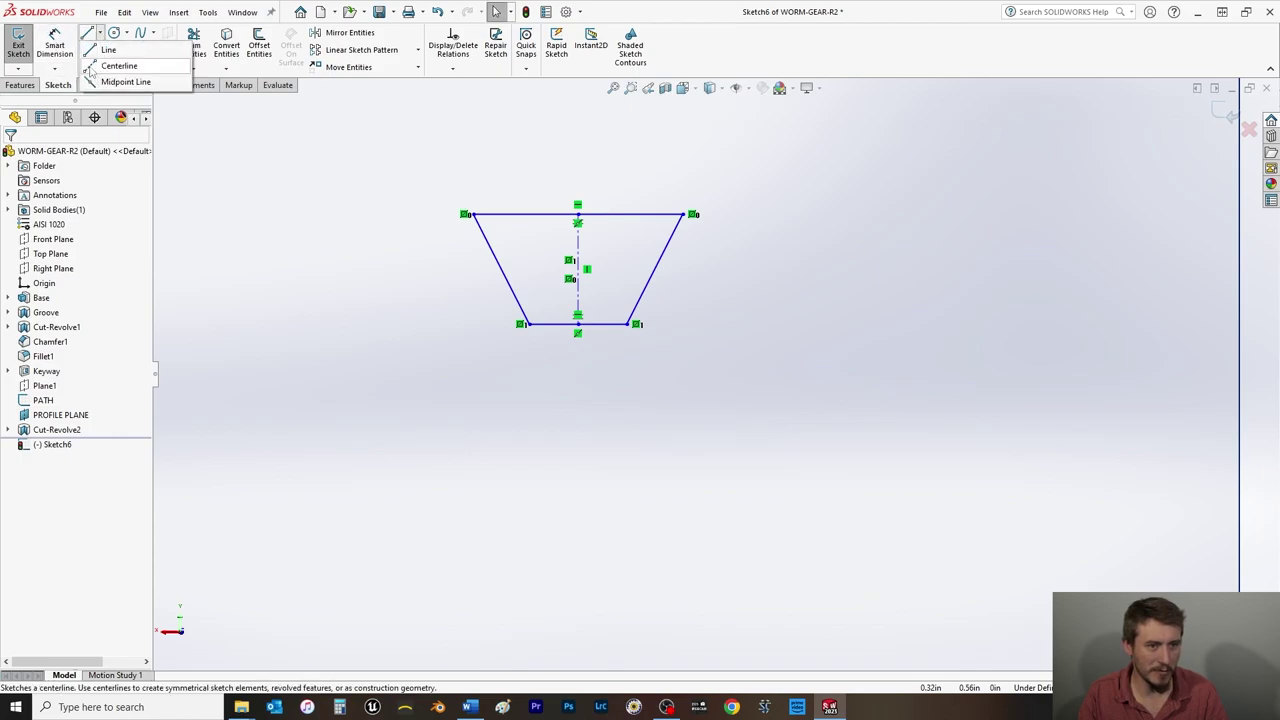
{"action": "left_click", "coordinate": [92, 82]}
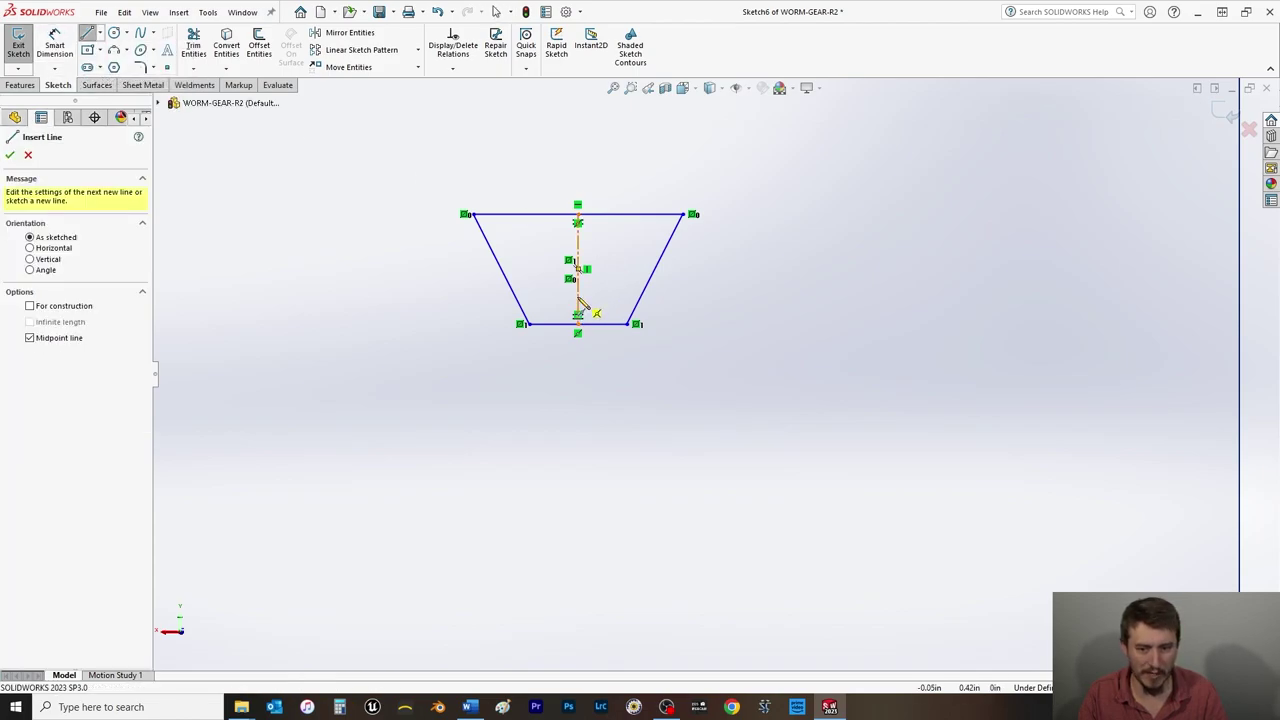
{"action": "left_click", "coordinate": [578, 306]}
{"action": "key", "text": "Escape"}
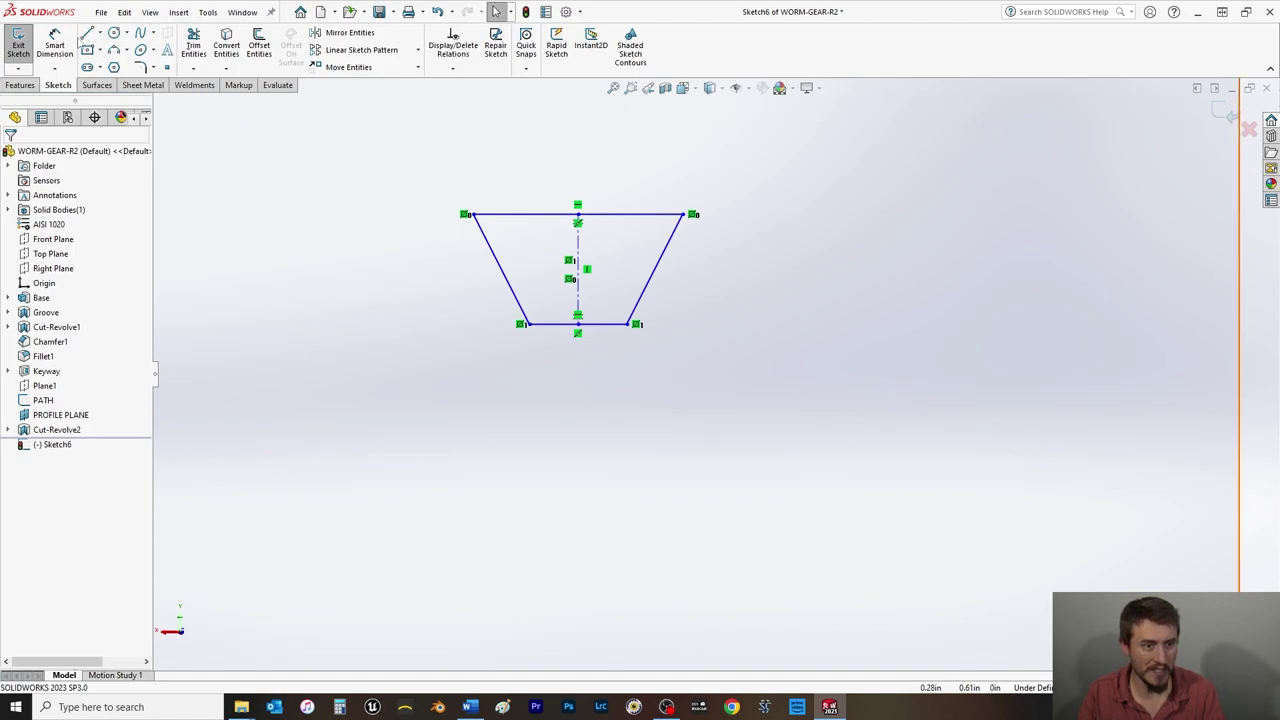
{"action": "left_click", "coordinate": [99, 33]}
{"action": "left_click", "coordinate": [92, 66]}
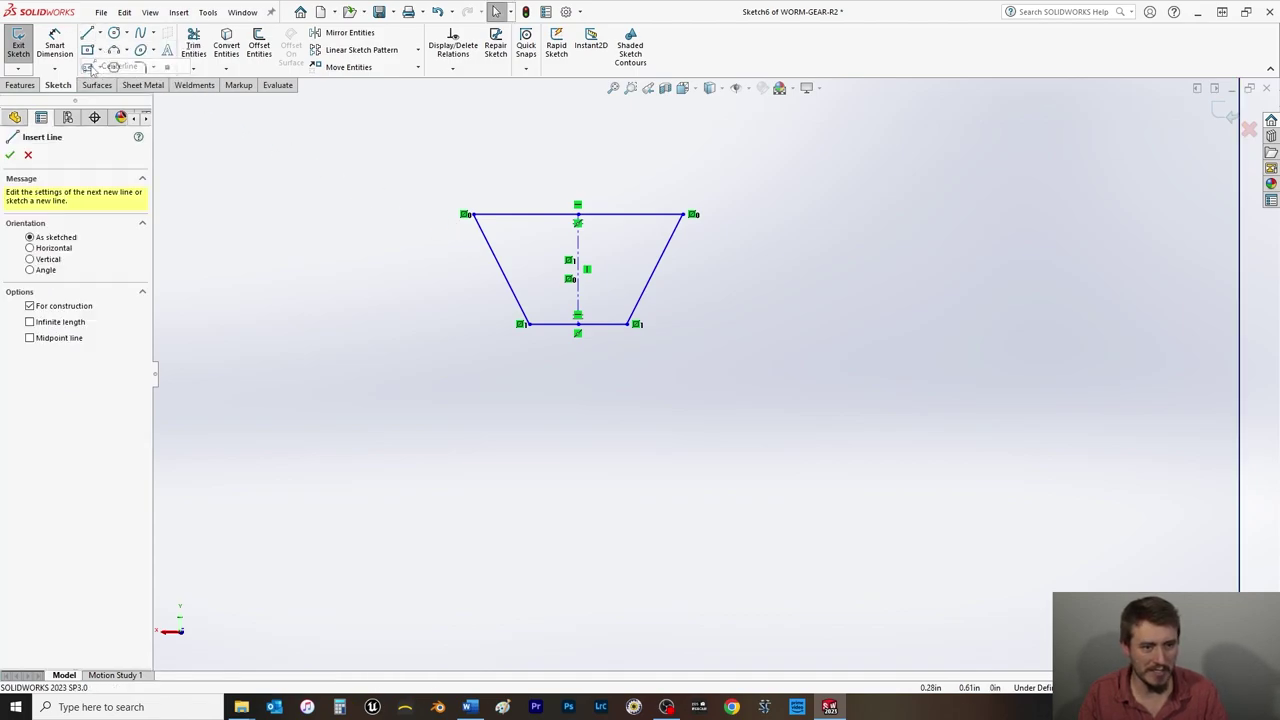
{"action": "left_click", "coordinate": [580, 290]}
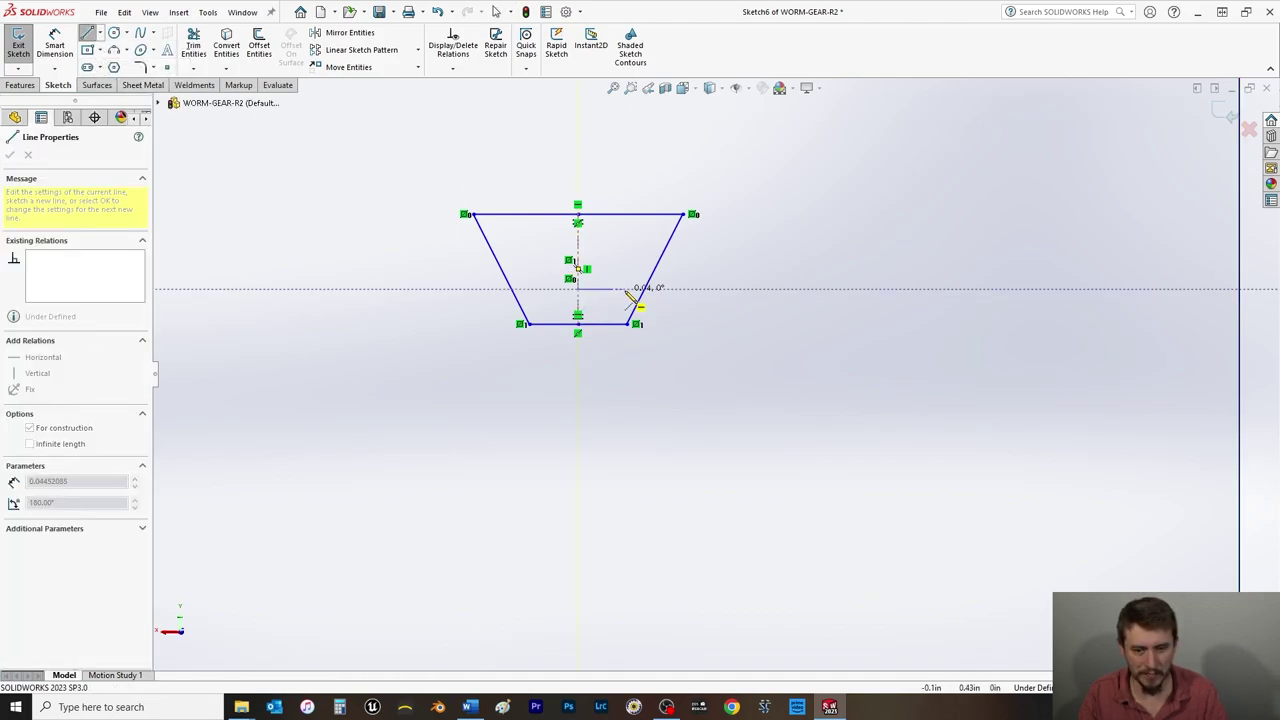
{"action": "left_click", "coordinate": [653, 290]}
{"action": "right_click", "coordinate": [736, 306]}
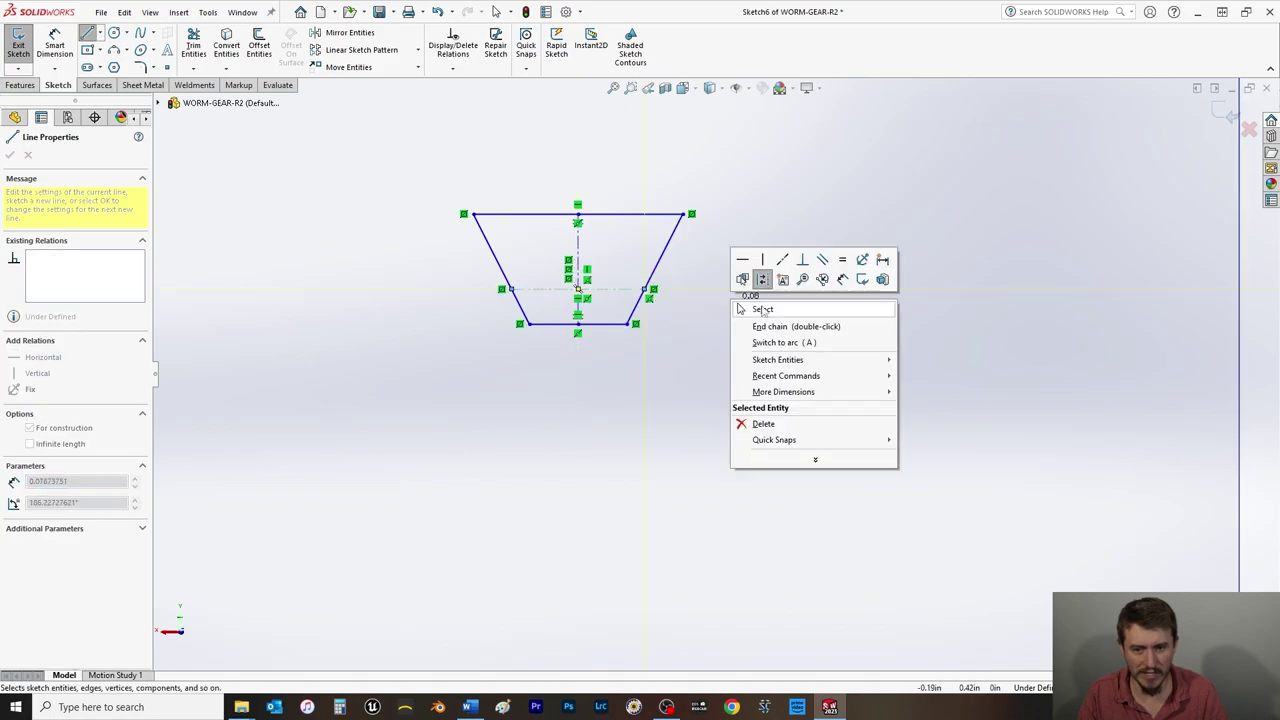
{"action": "left_click", "coordinate": [757, 308]}
{"action": "left_click", "coordinate": [55, 45]}
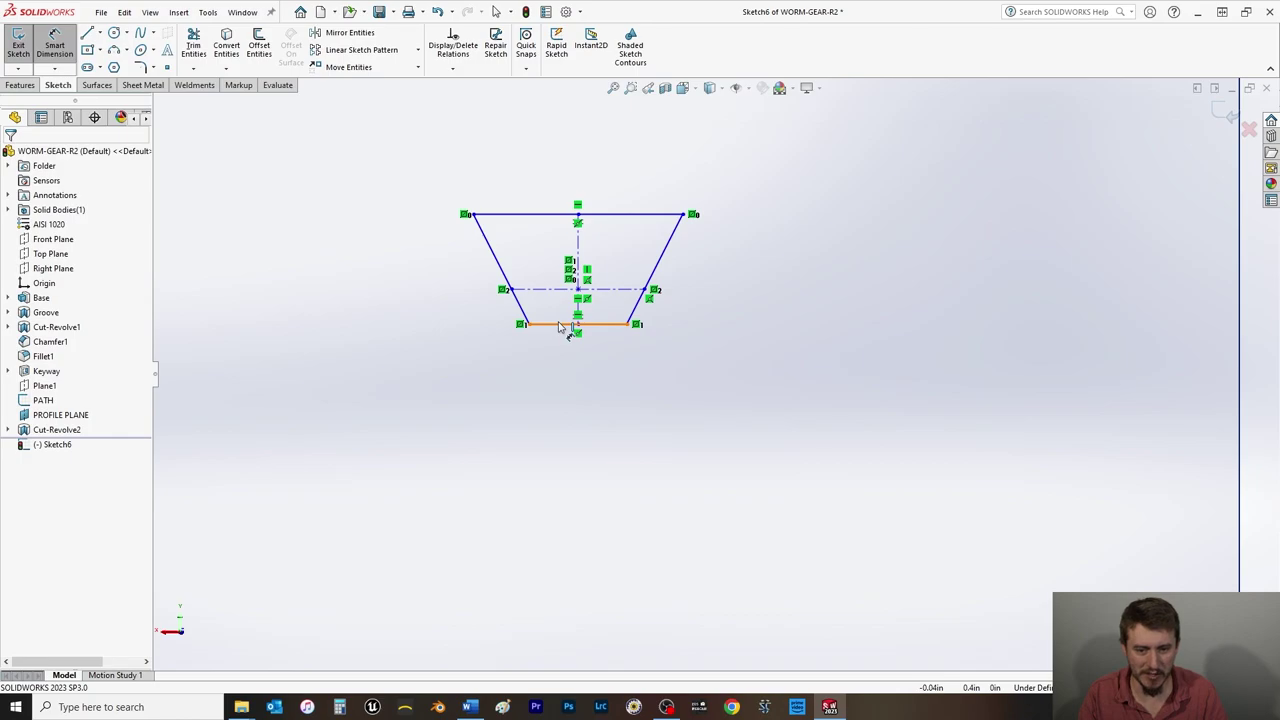
Dimension the bottom edge width to 0.06 and its height to the construction line to 0.075.
{"action": "left_click", "coordinate": [560, 325]}
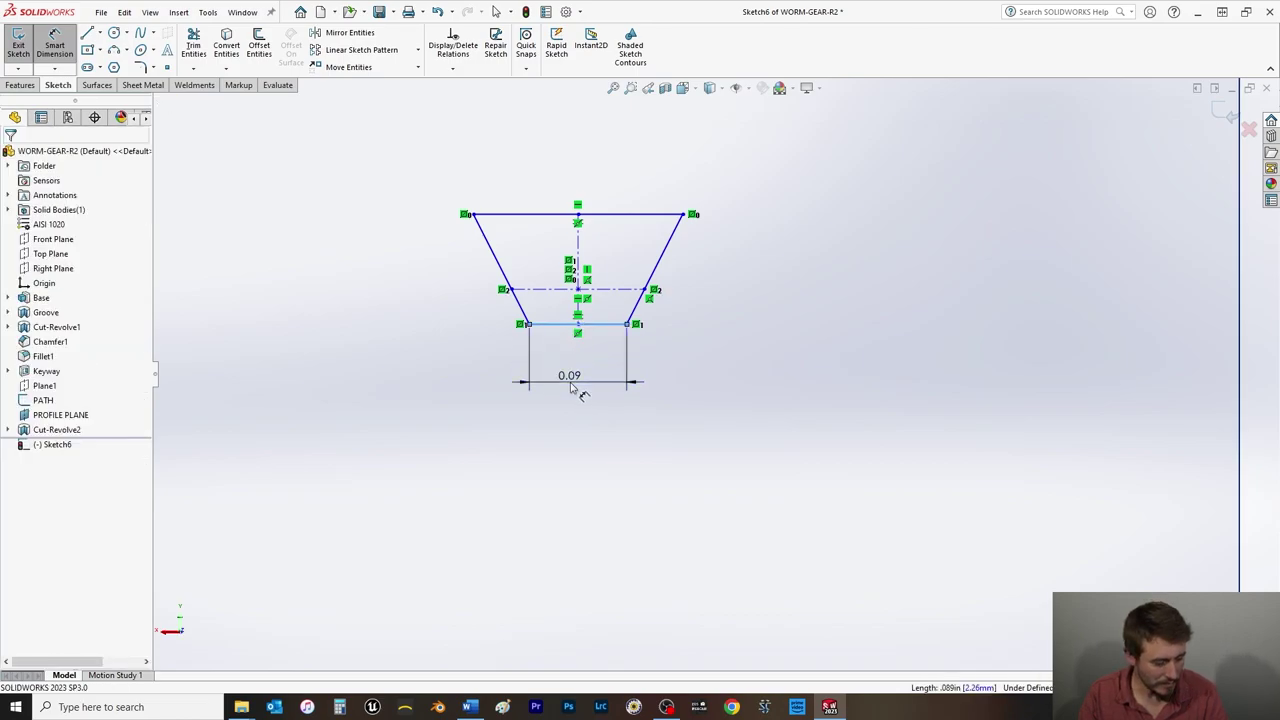
{"action": "left_click", "coordinate": [572, 388]}
{"action": "type", "text": ".06"}
{"action": "key", "text": "Return"}
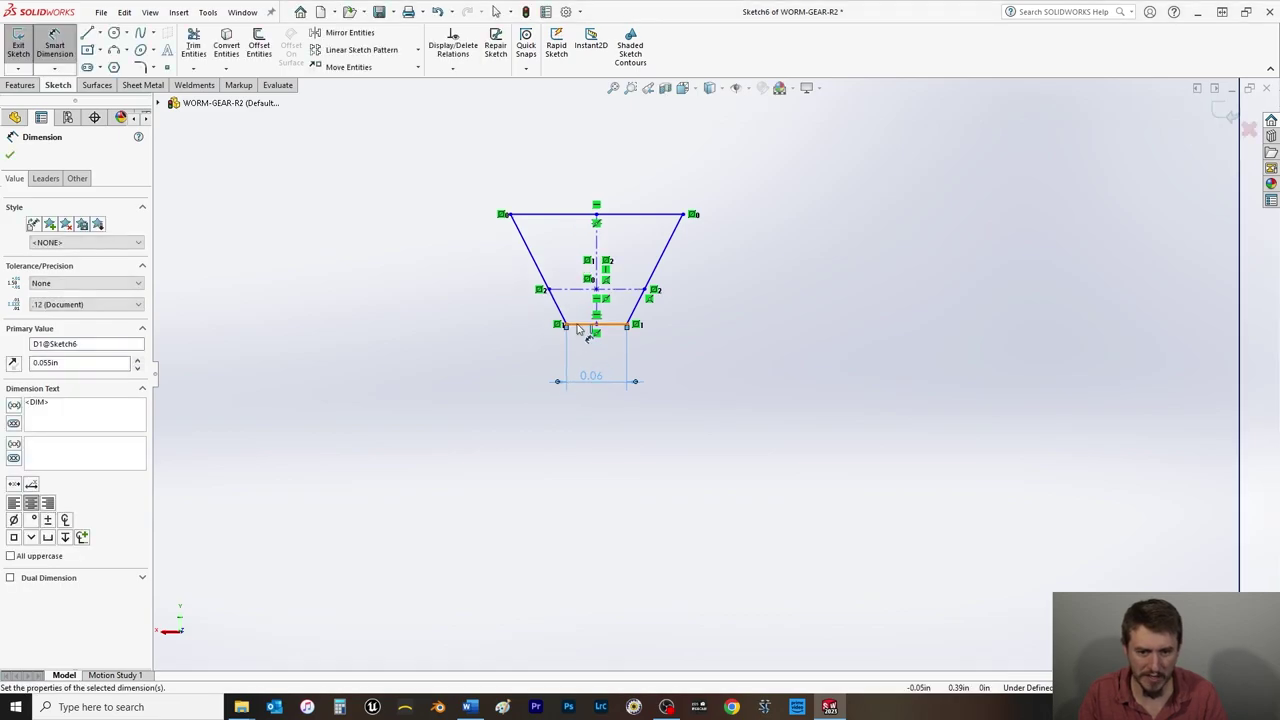
{"action": "left_click", "coordinate": [578, 326]}
{"action": "left_click", "coordinate": [576, 289]}
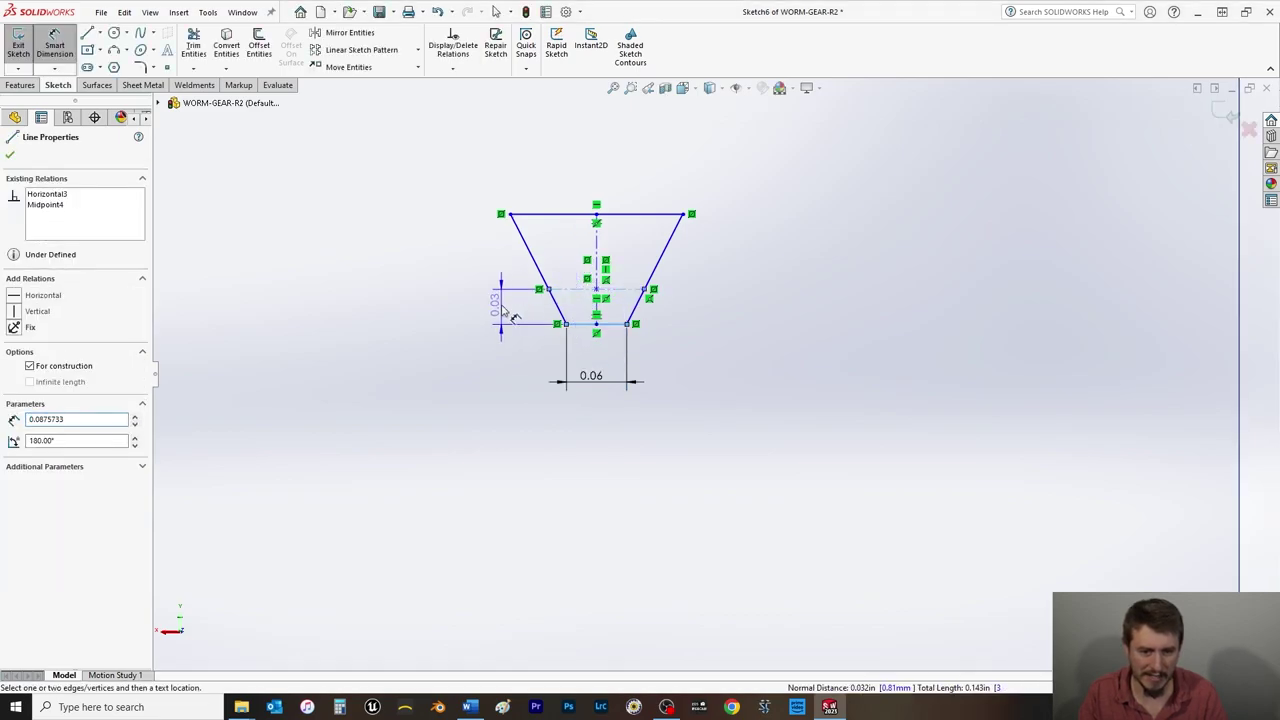
{"action": "left_click", "coordinate": [505, 312]}
{"action": "type", "text": ".075"}
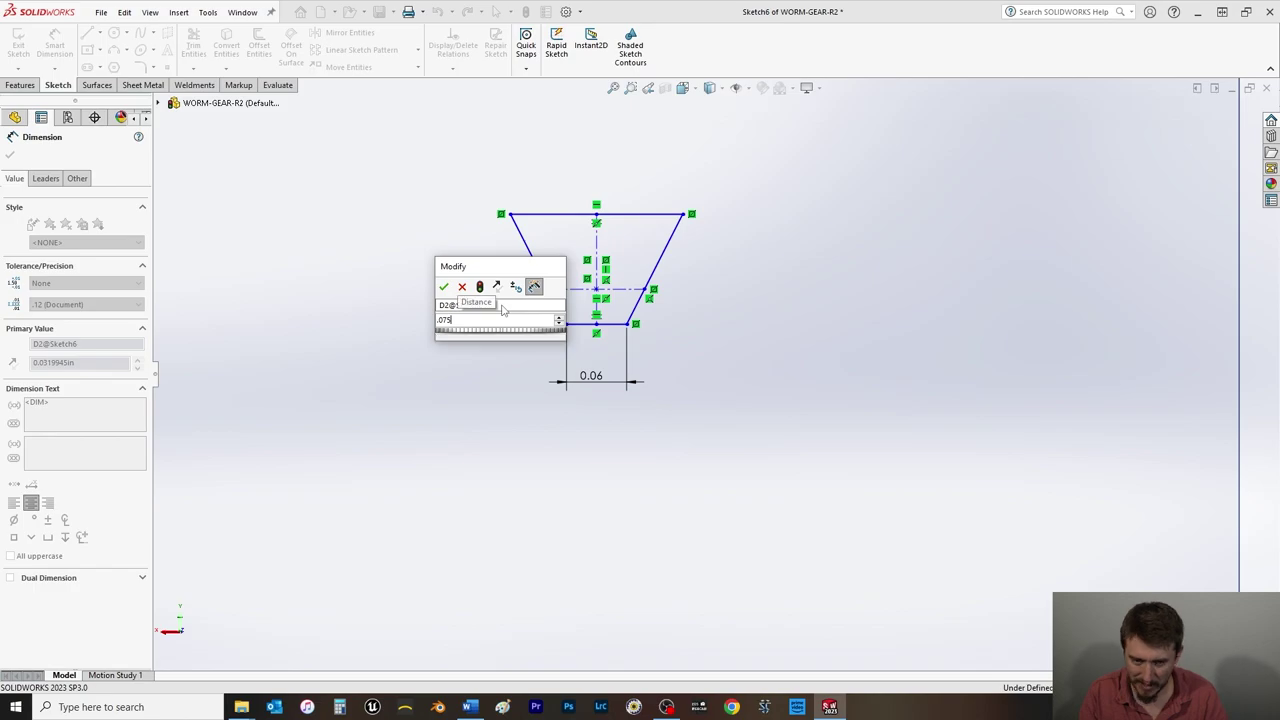
{"action": "key", "text": "Return"}
Dimension the top edge width to 0.185 and its distance to the construction line to 0.04.
{"action": "left_click", "coordinate": [565, 160]}
{"action": "left_click", "coordinate": [572, 120]}
{"action": "type", "text": "1"}
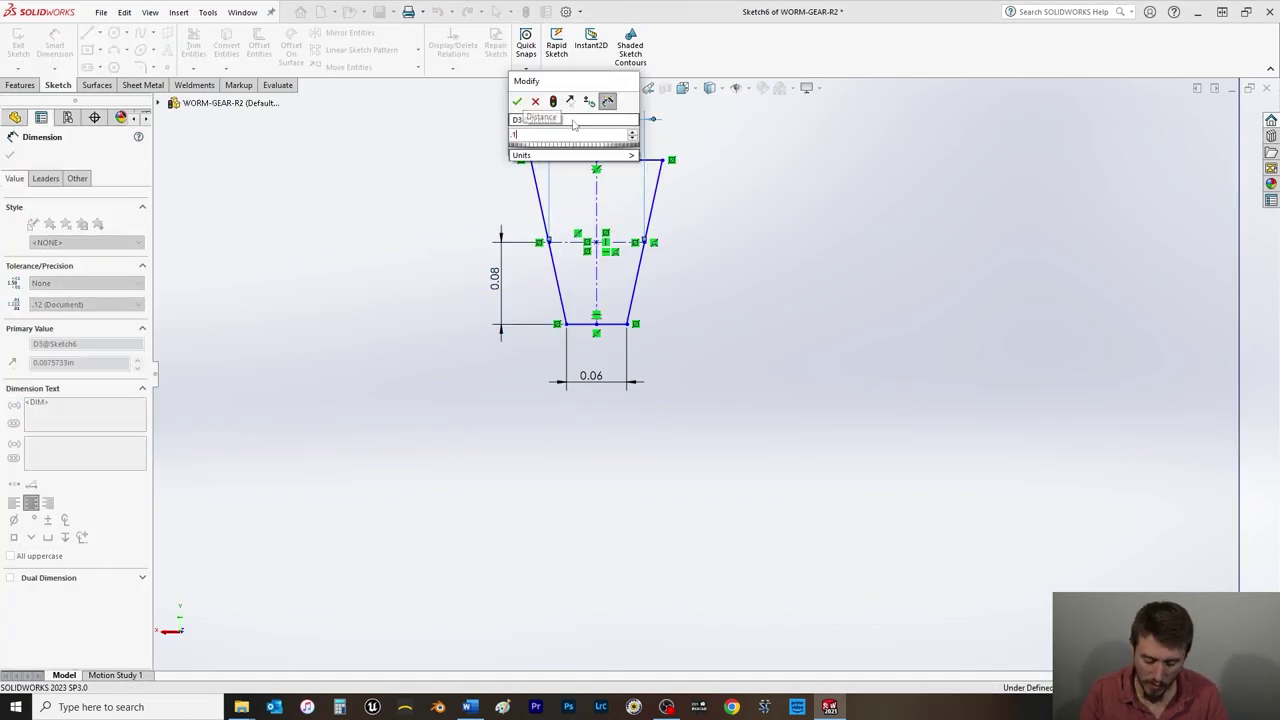
{"action": "type", "text": "85"}
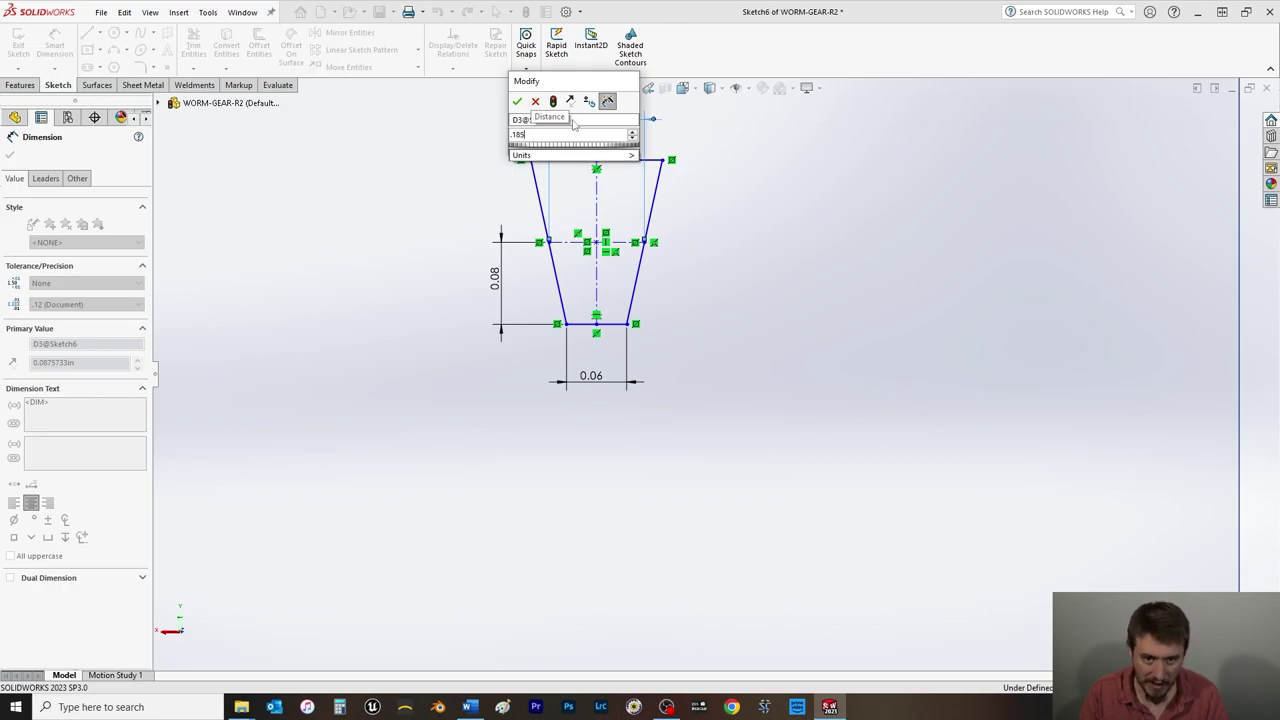
{"action": "key", "text": "Return"}
{"action": "left_click", "coordinate": [606, 197]}
{"action": "left_click", "coordinate": [612, 242]}
{"action": "left_click", "coordinate": [742, 232]}
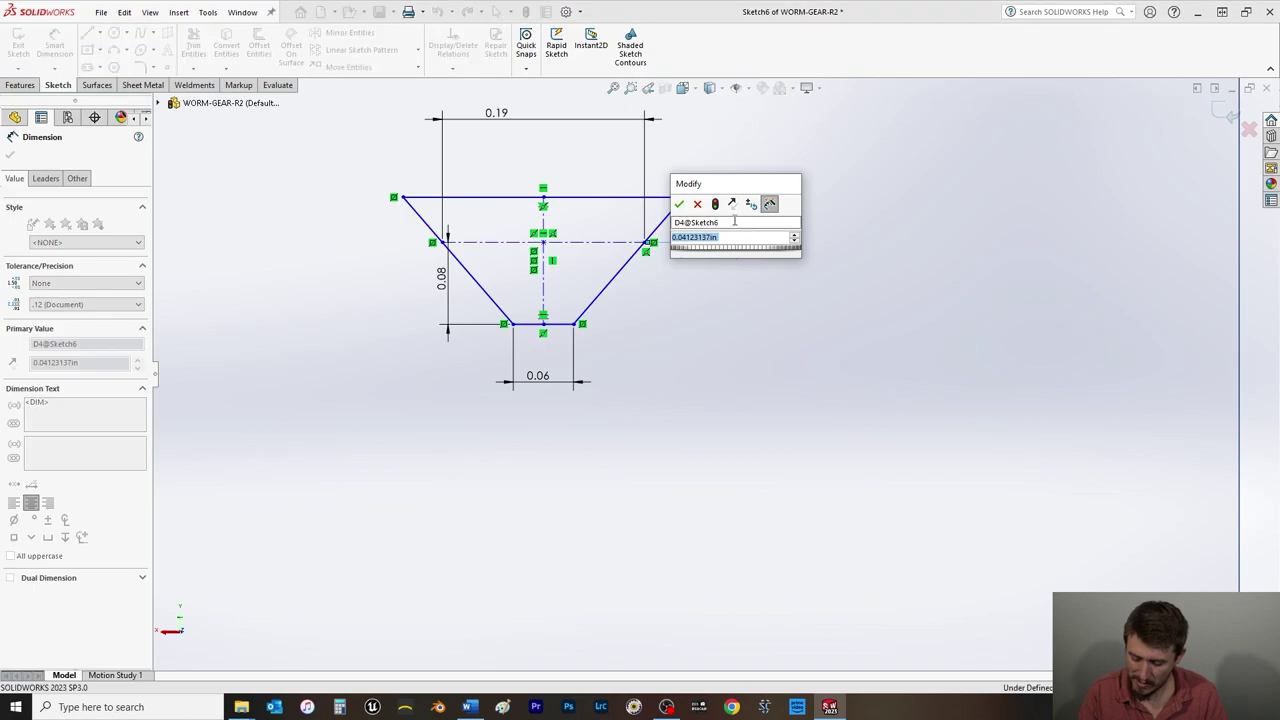
{"action": "type", "text": ".04"}
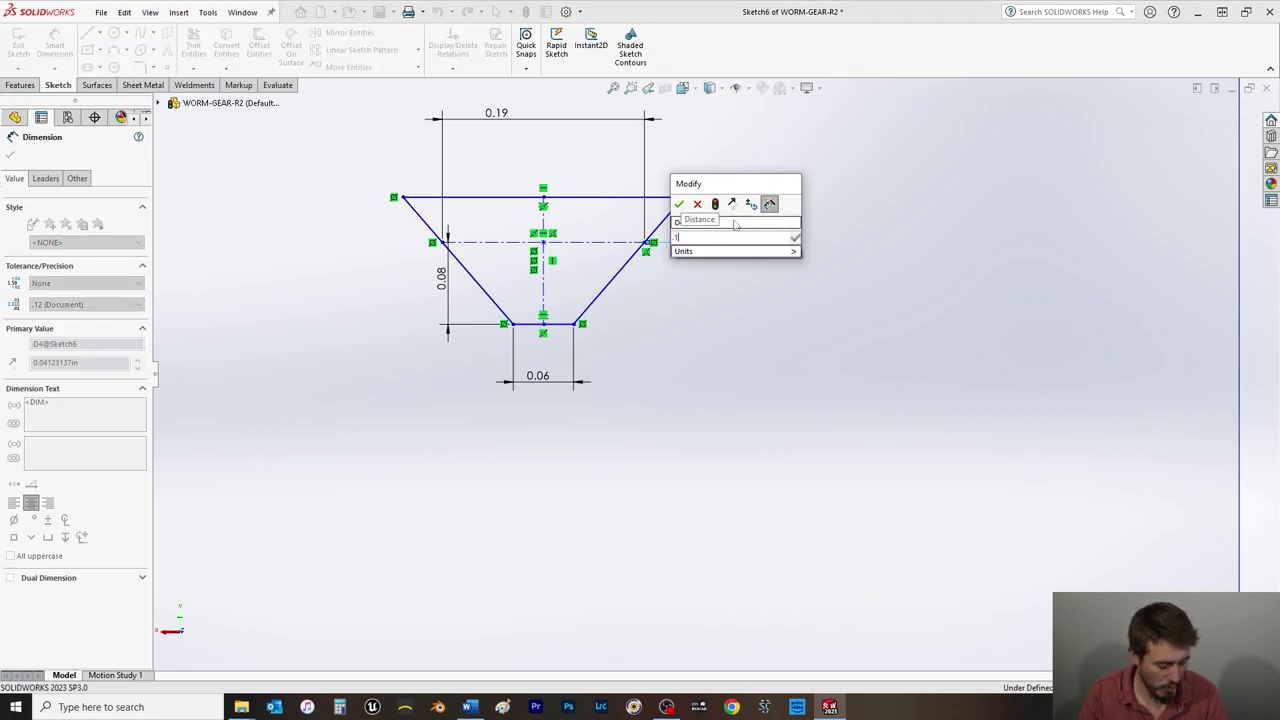
{"action": "key", "text": "Return"}
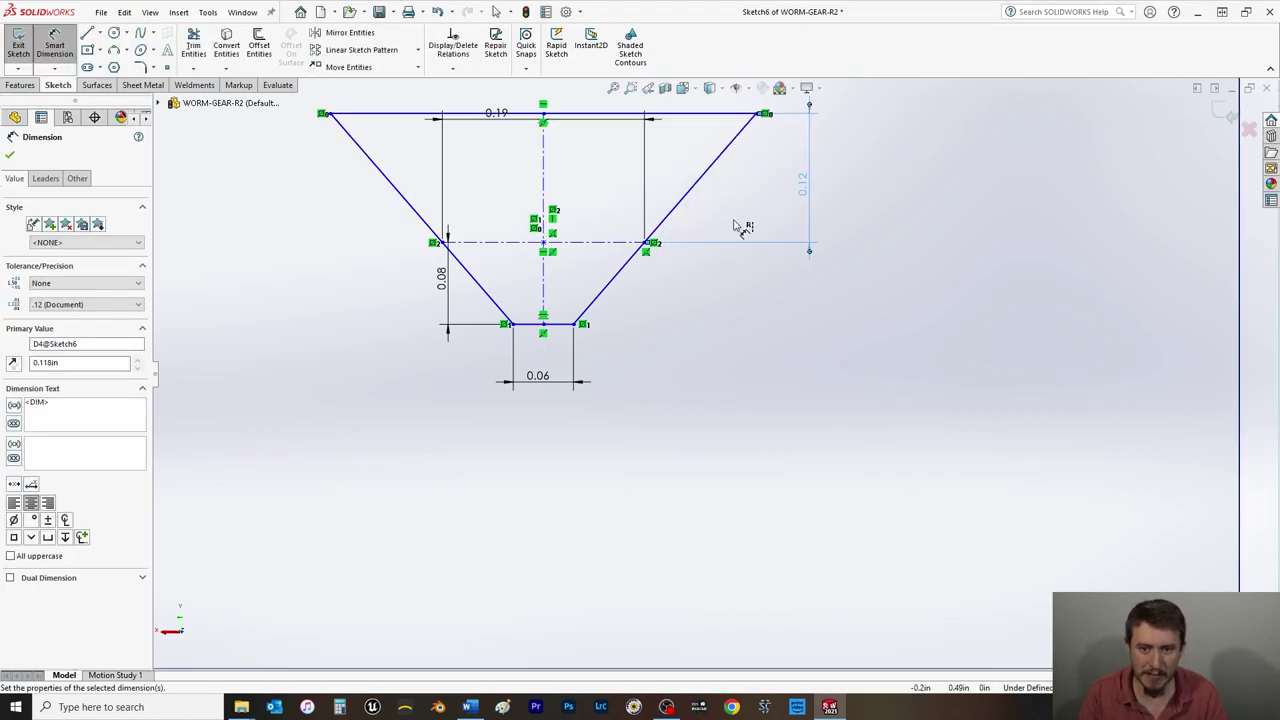
{"action": "left_click", "coordinate": [10, 156]}
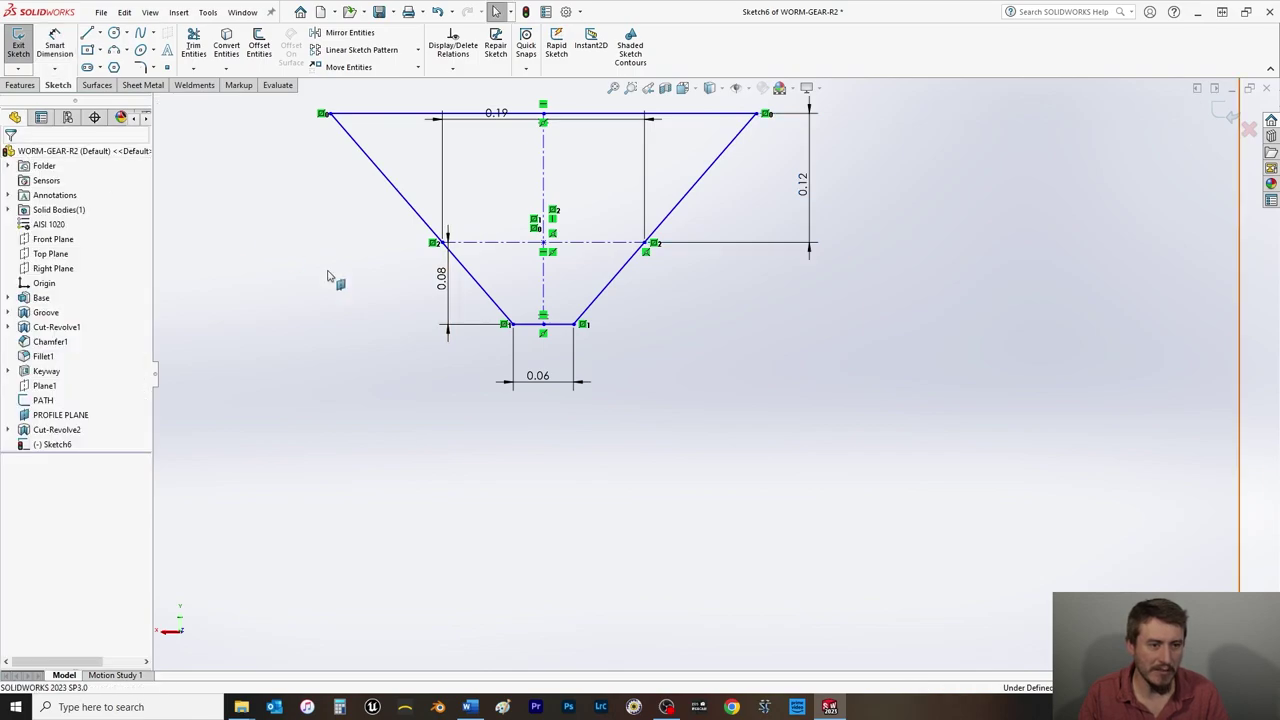
Add a Pierce relation between the PATH arc and the trapezoid's top midpoint, then exit Sketch6.
{"action": "scroll", "coordinate": [487, 358], "scroll_direction": "up", "scroll_amount": 3}
{"action": "middle_click_drag", "start_coordinate": [489, 392], "coordinate": [506, 408]}
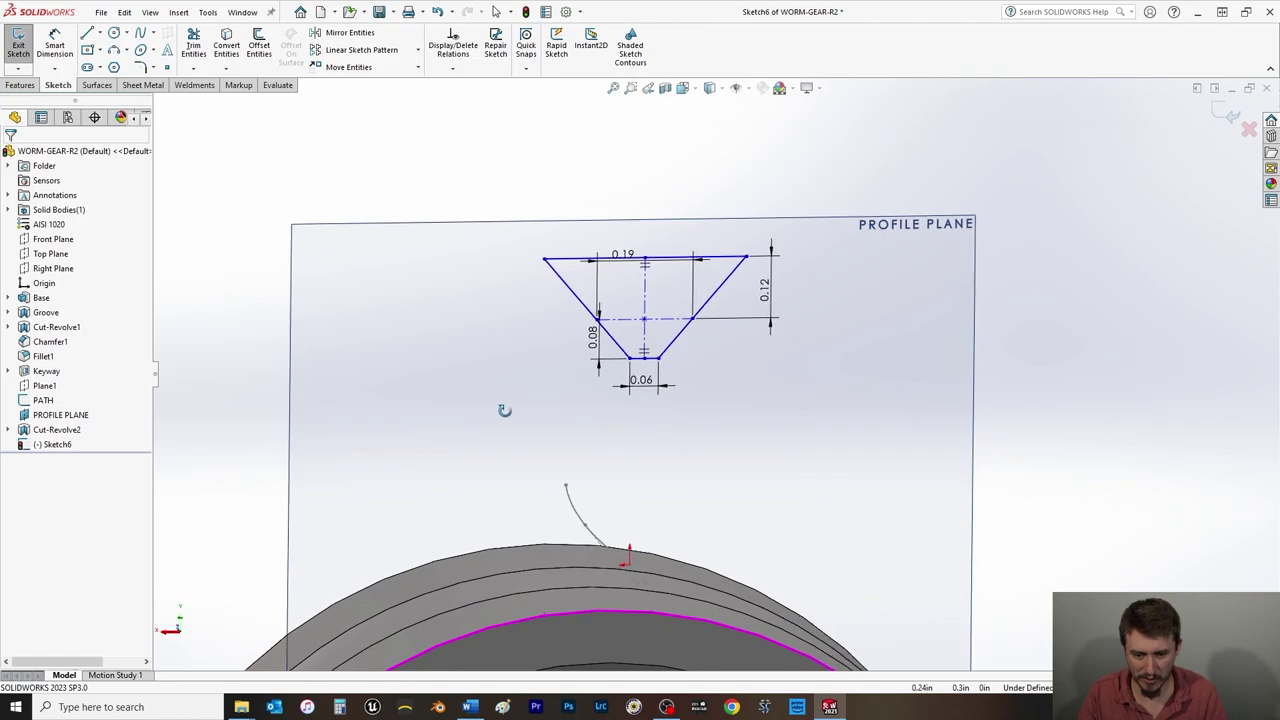
{"action": "left_click", "coordinate": [621, 565]}
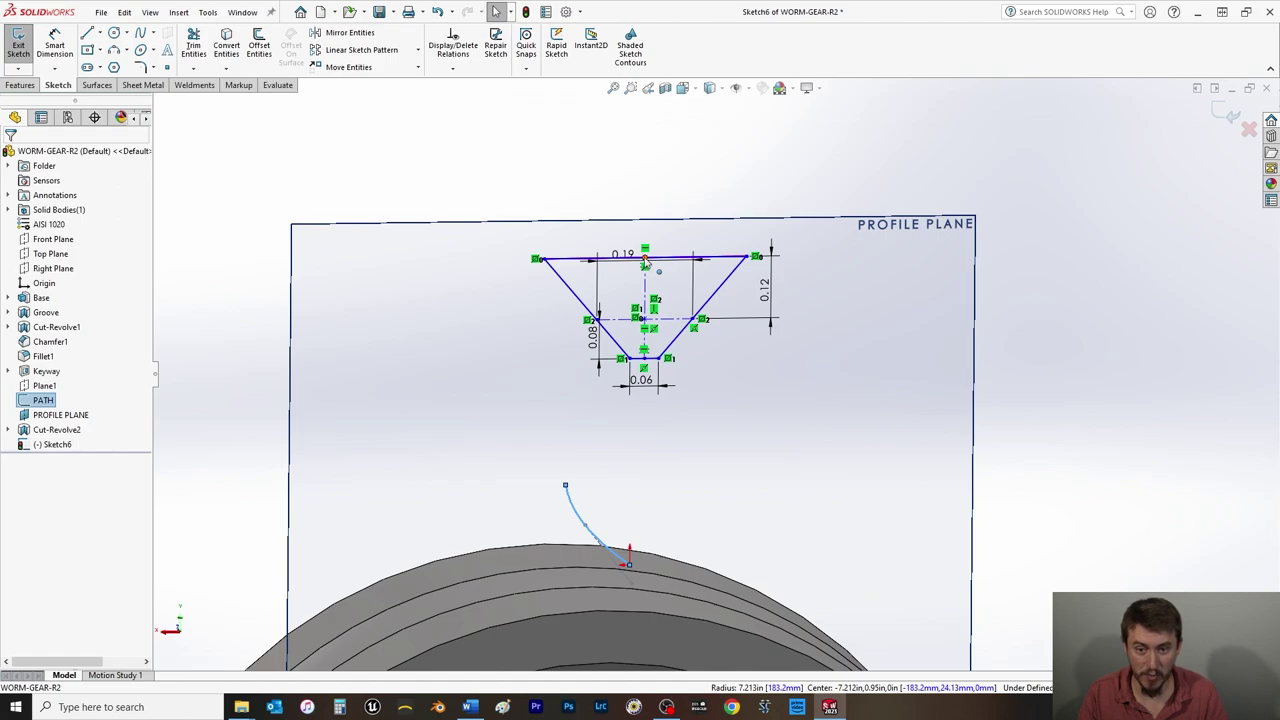
{"action": "left_click", "coordinate": [645, 262], "text": "ctrl"}
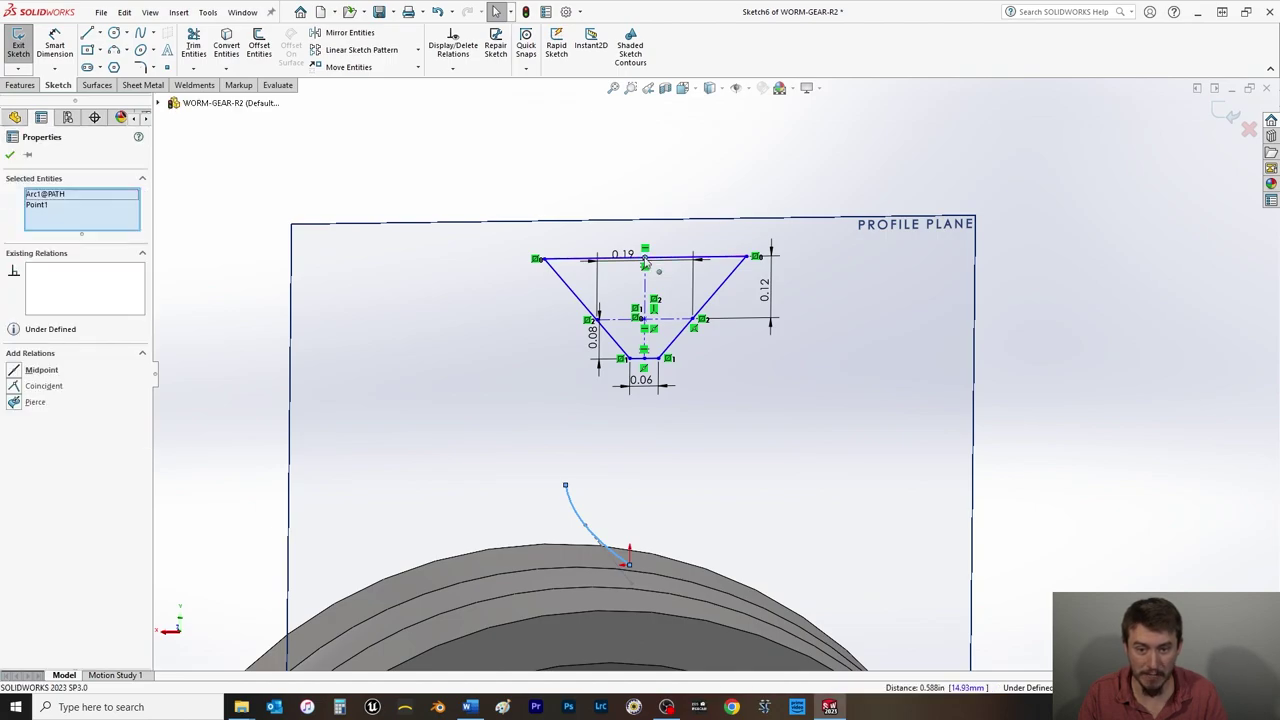
{"action": "left_click", "coordinate": [13, 403]}
{"action": "scroll", "coordinate": [648, 540], "scroll_direction": "up", "scroll_amount": 3}
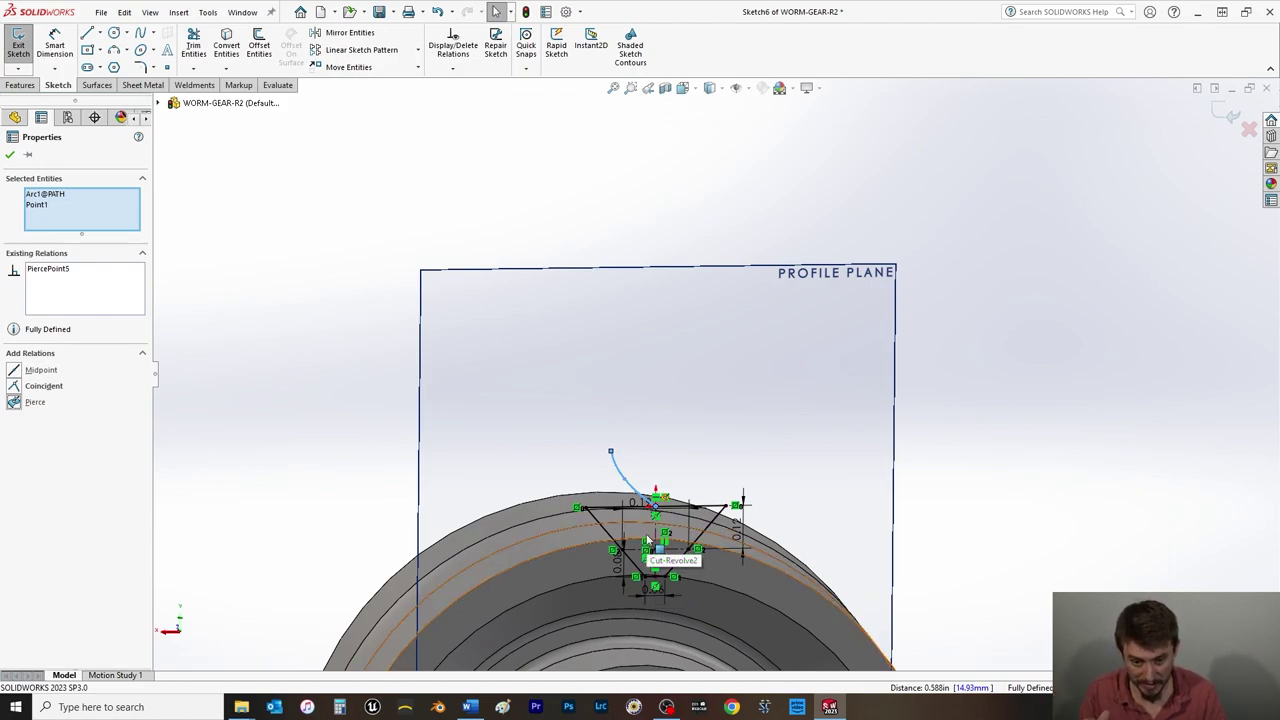
{"action": "left_click", "coordinate": [9, 158]}
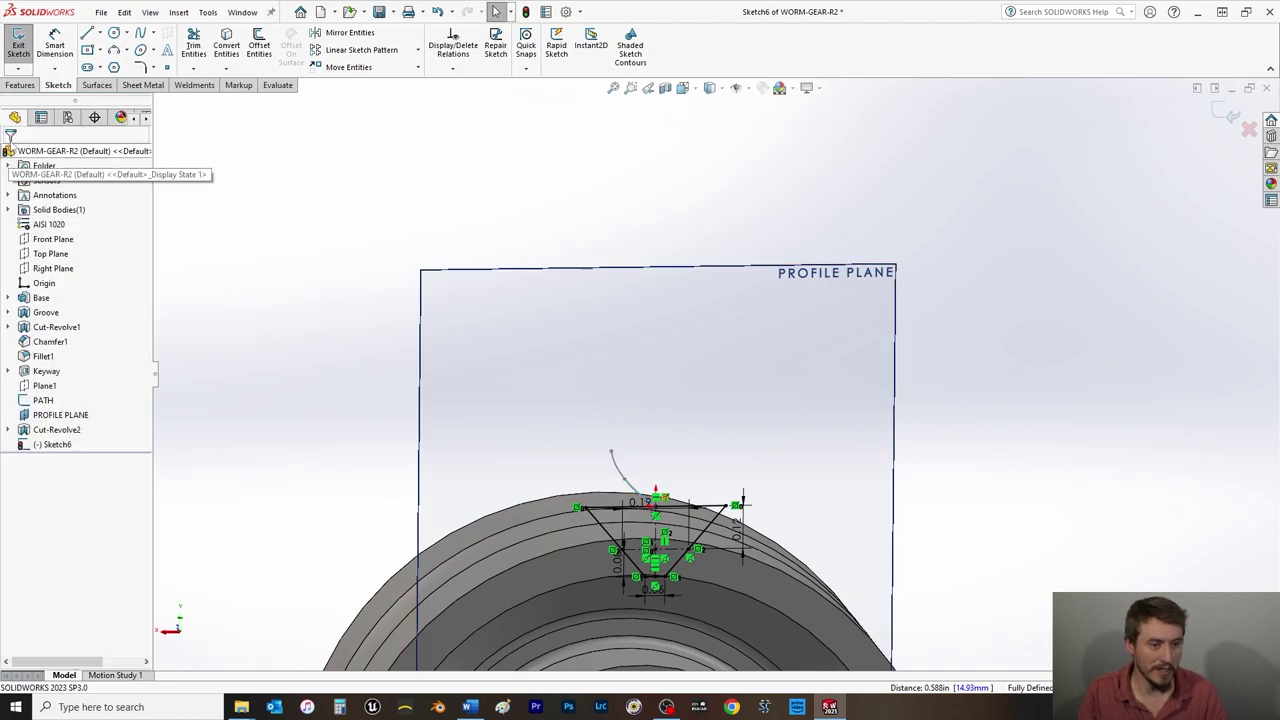
{"action": "left_click", "coordinate": [17, 46]}
Rename Sketch6 to 'GEAR PROFILE' and return the gear to isometric view.
{"action": "left_click", "coordinate": [44, 445]}
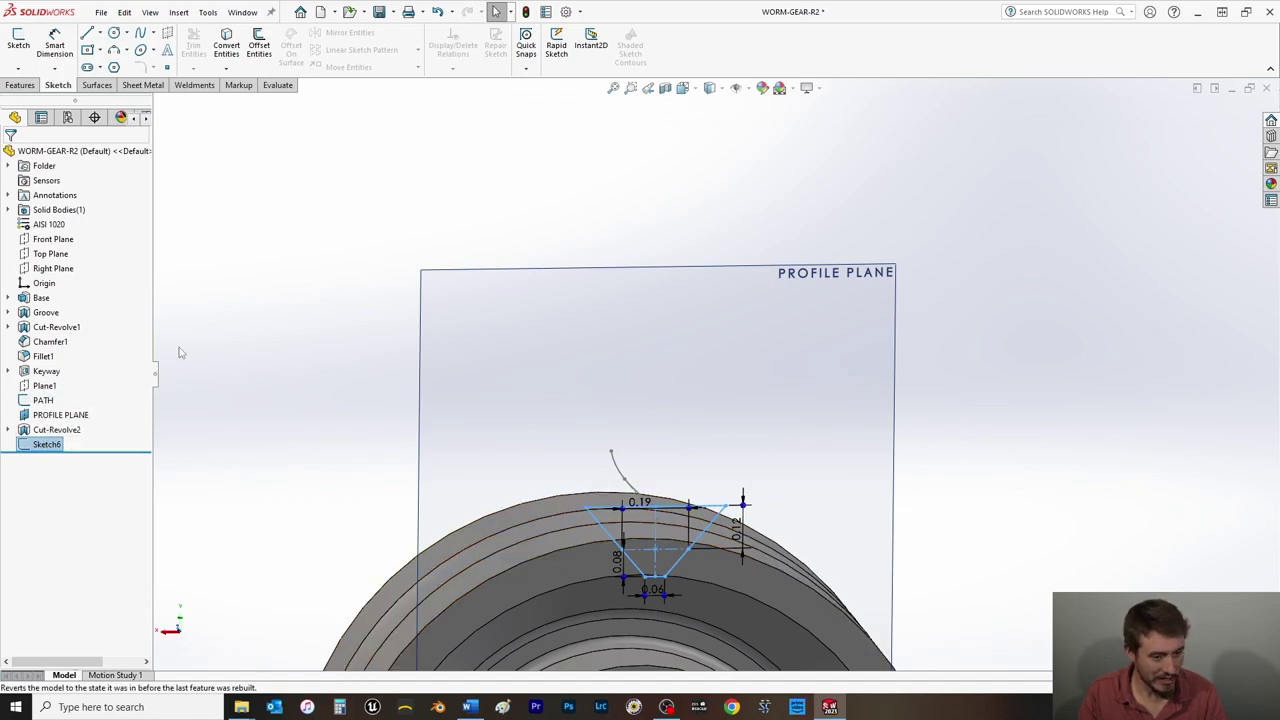
{"action": "left_click", "coordinate": [42, 445]}
{"action": "left_click", "coordinate": [42, 444]}
{"action": "type", "text": "GE"}
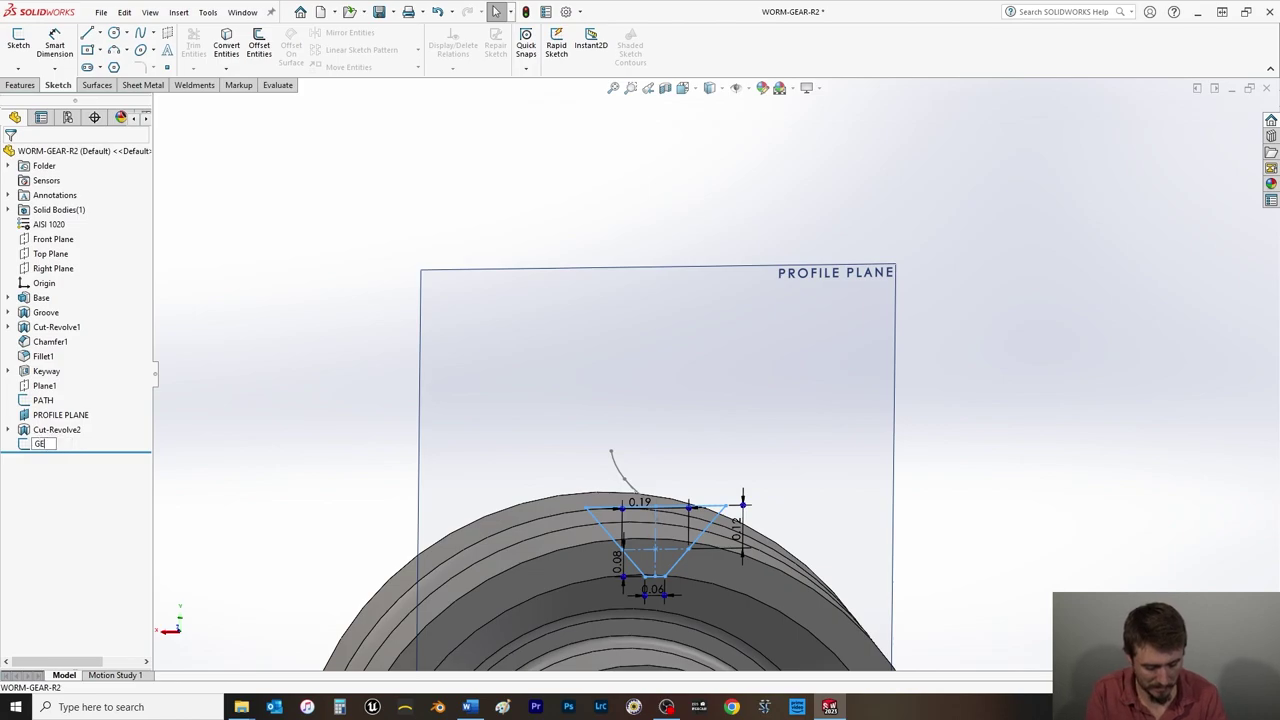
{"action": "type", "text": "AR PROFILE"}
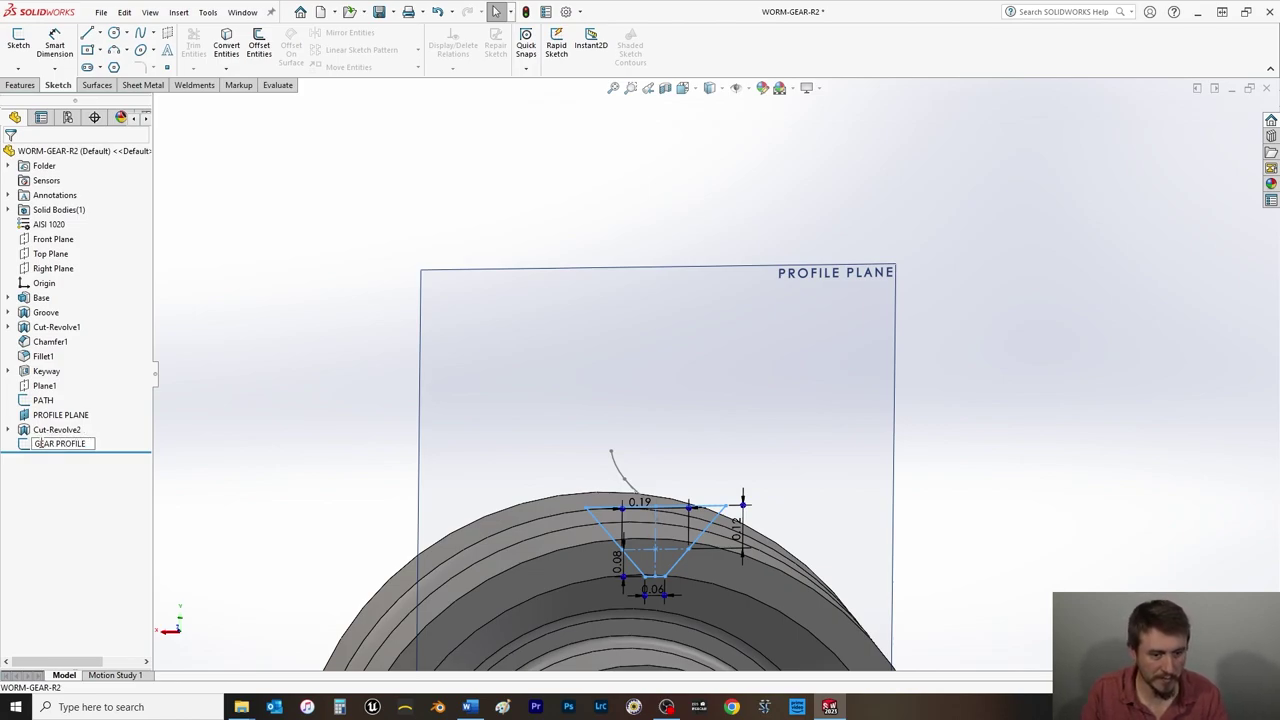
{"action": "left_click", "coordinate": [282, 301]}
{"action": "key", "text": "space"}
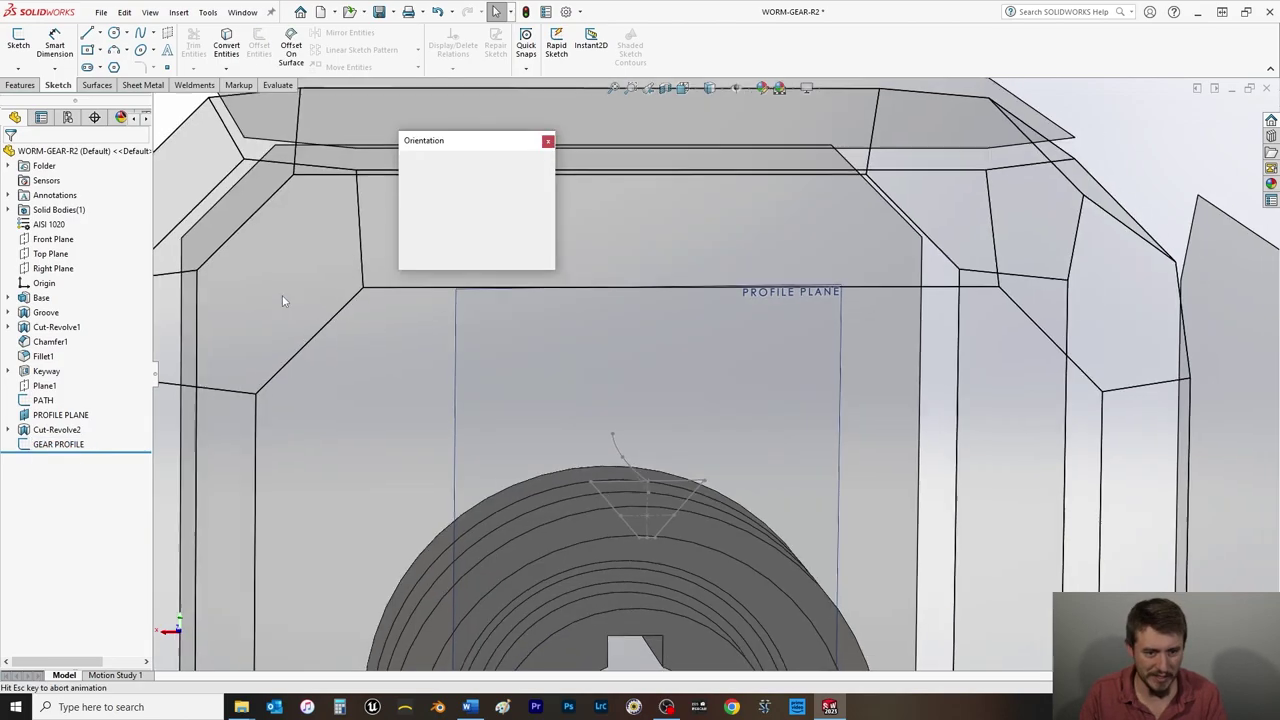
{"action": "left_click", "coordinate": [447, 207]}
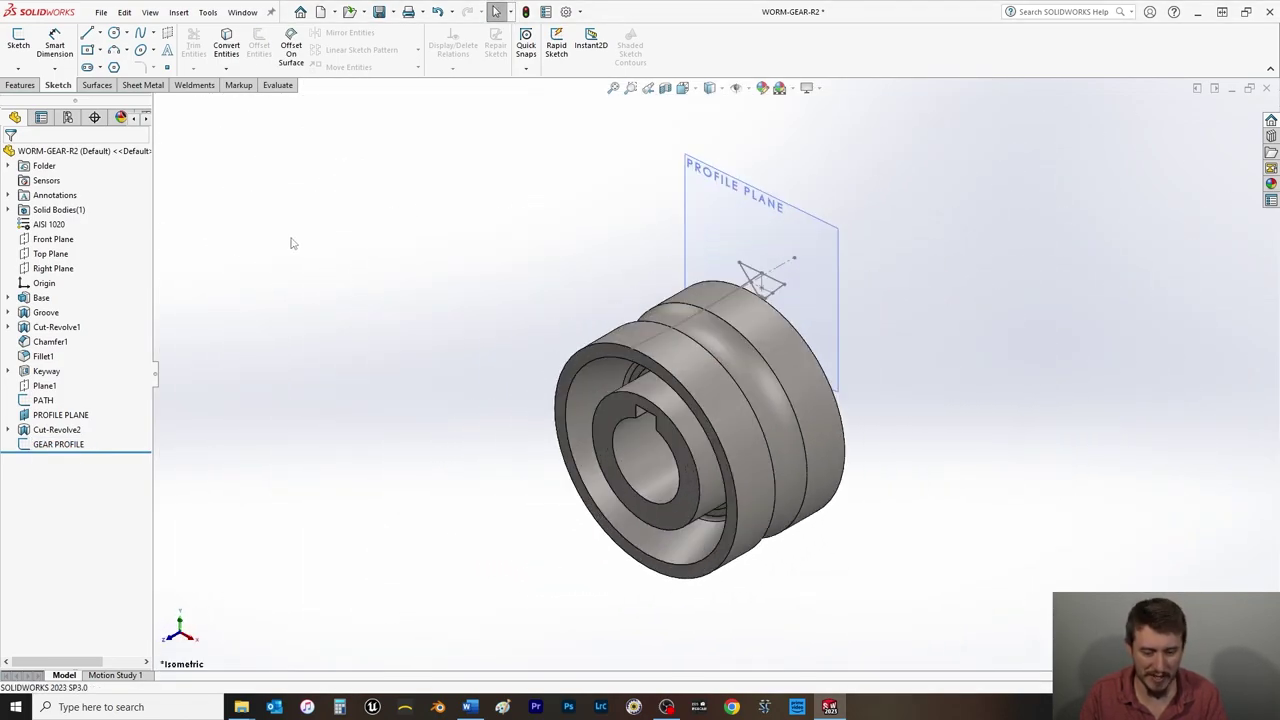
Hide the PROFILE PLANE and save the part.
{"action": "key", "text": "ctrl+s"}
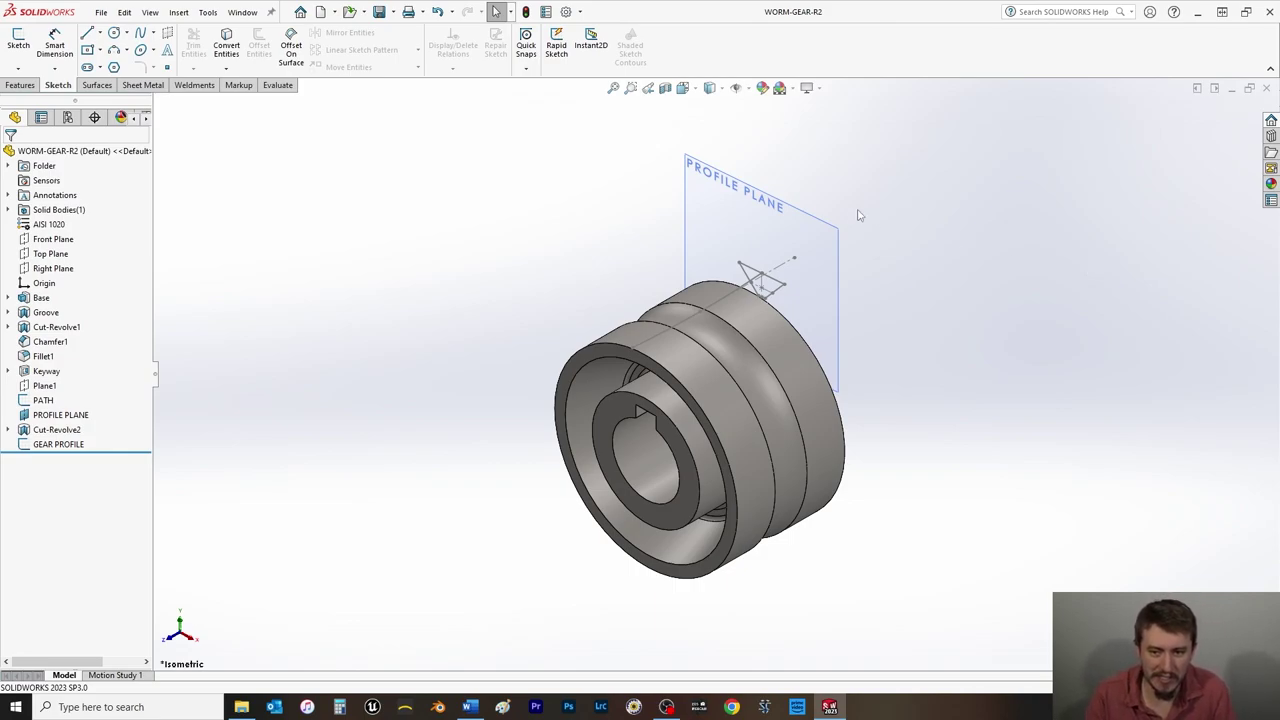
{"action": "right_click", "coordinate": [741, 234]}
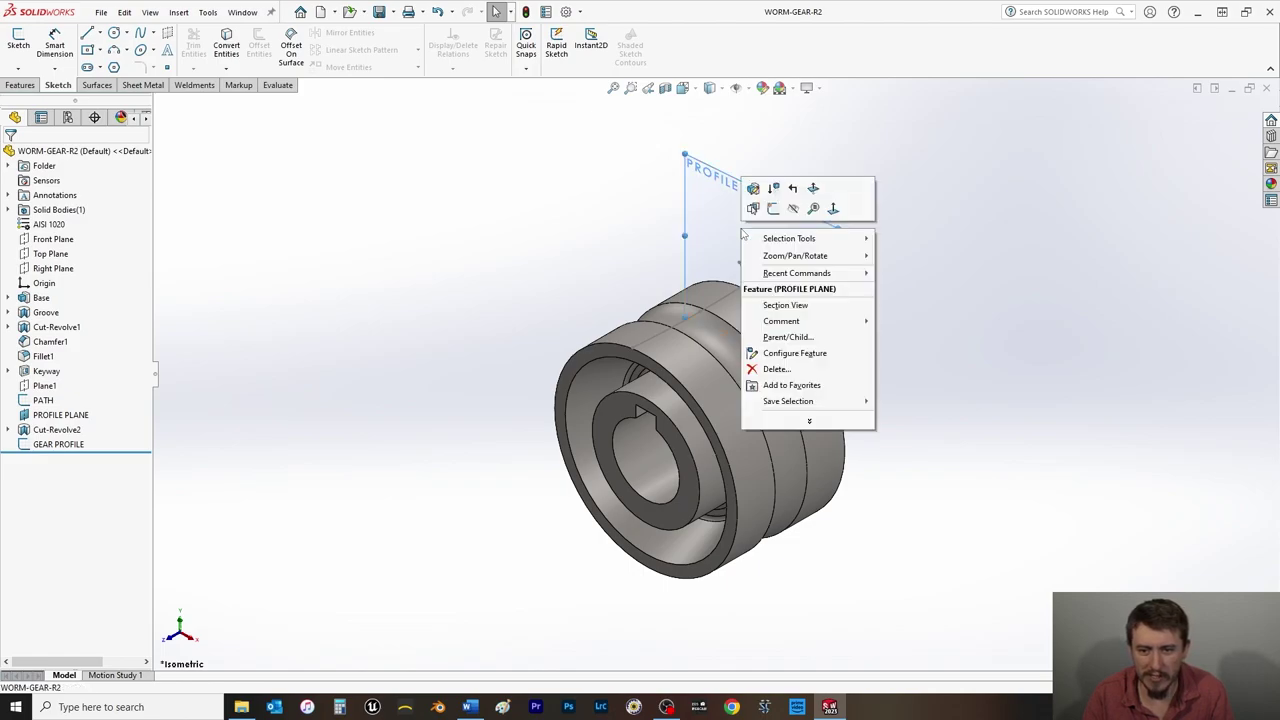
{"action": "left_click", "coordinate": [785, 210]}
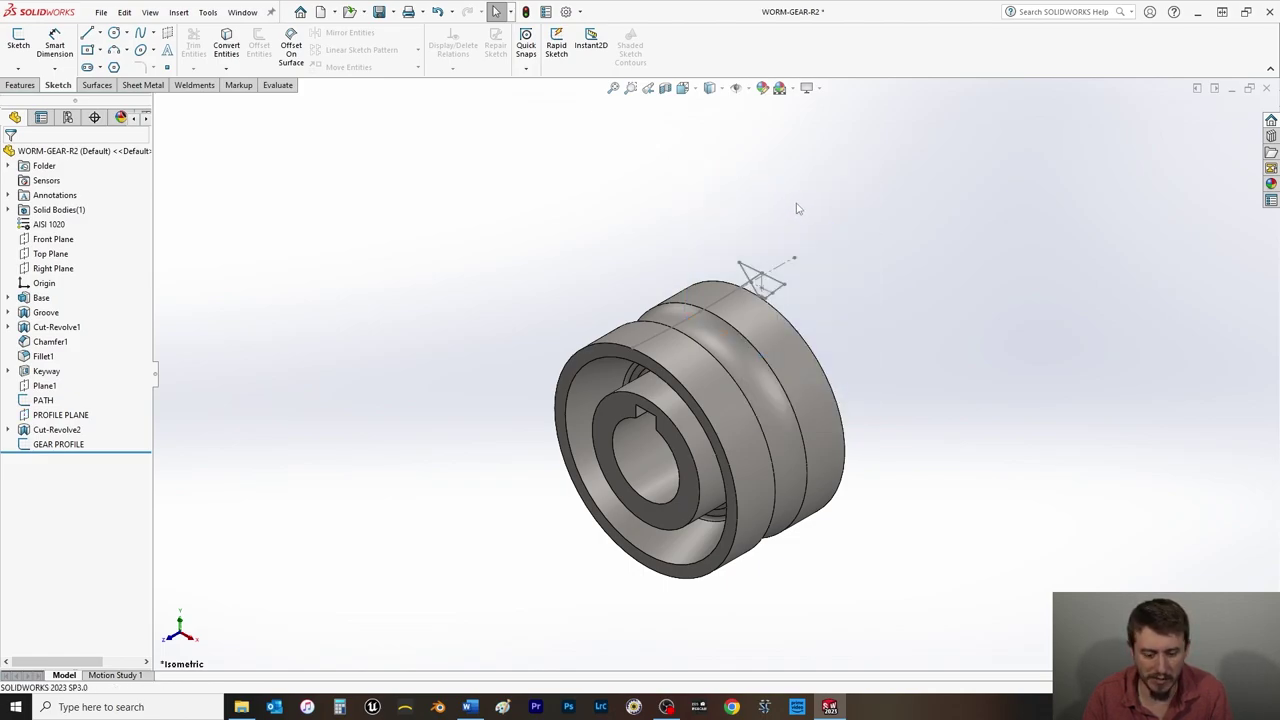
{"action": "key", "text": "ctrl+s"}
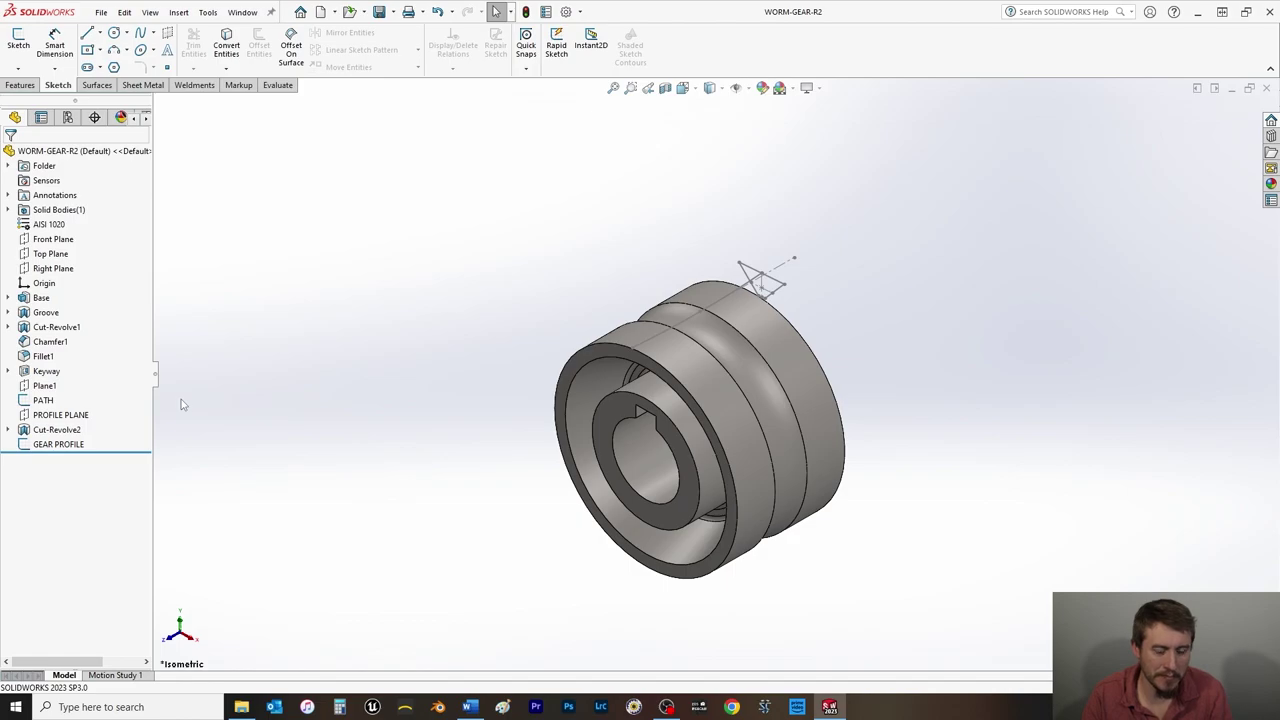
Start a Swept Cut from the Features tools.
{"action": "left_click", "coordinate": [80, 448]}
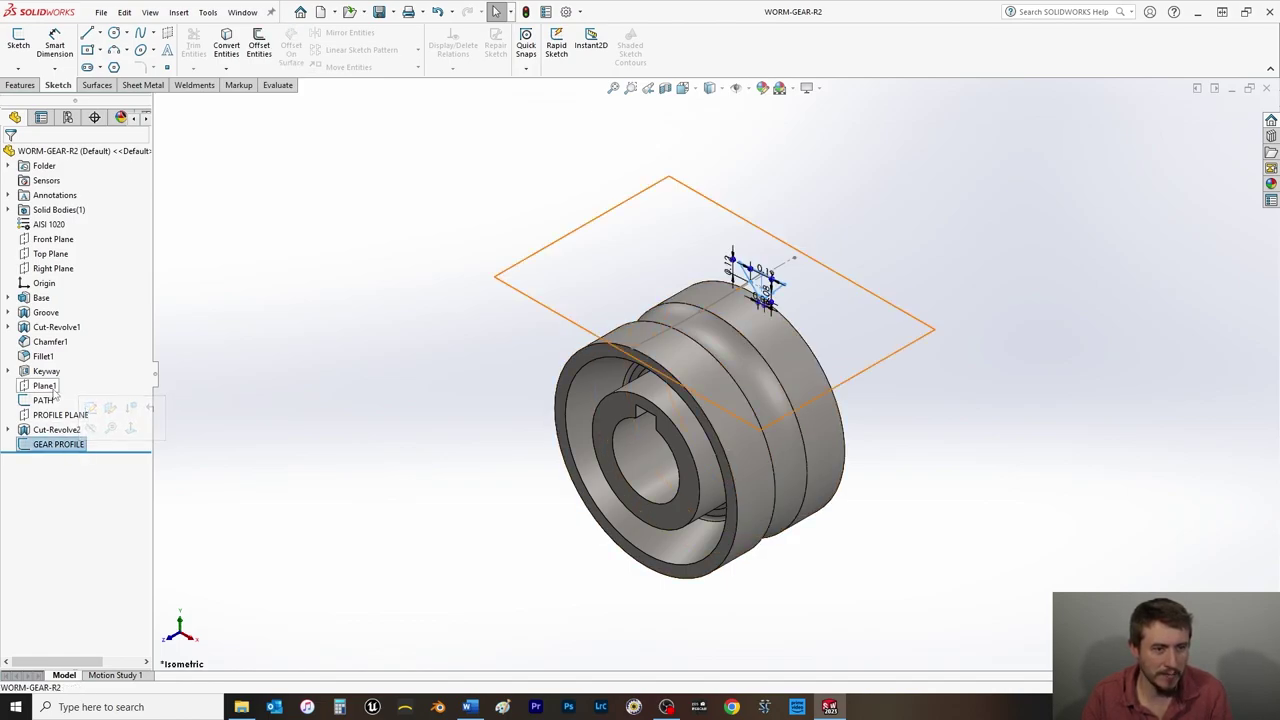
{"action": "left_click", "coordinate": [287, 365]}
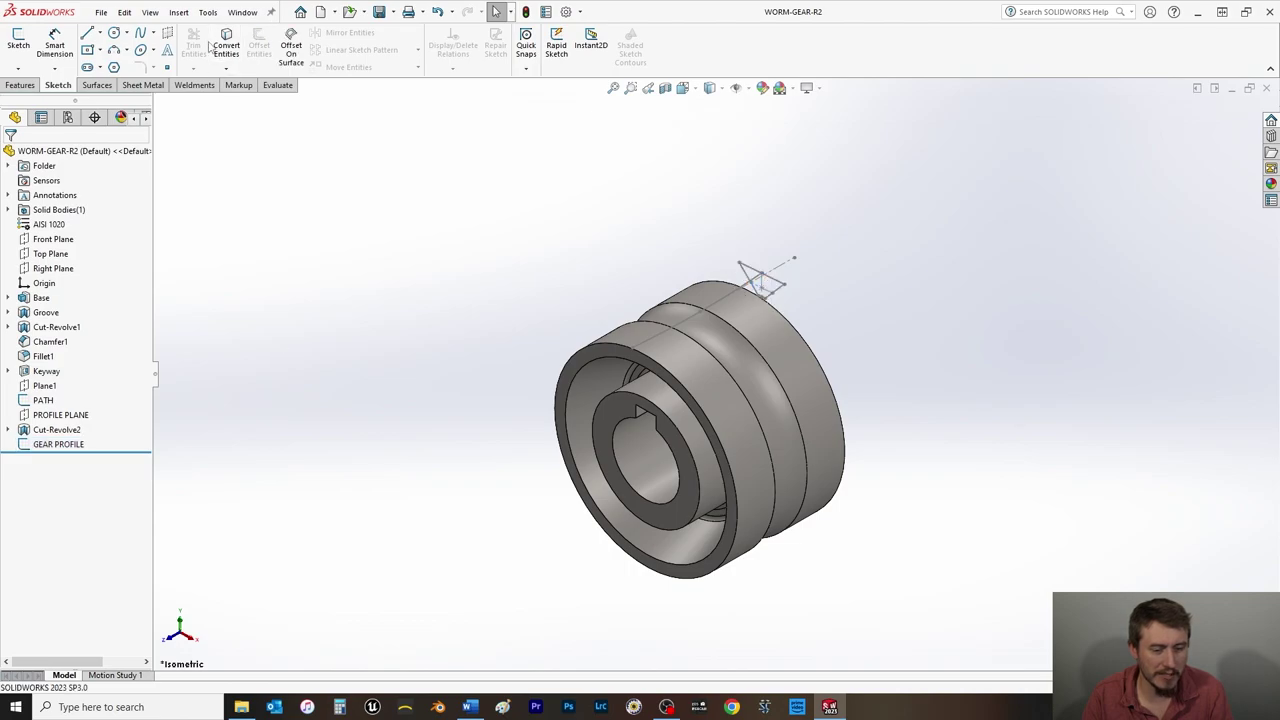
{"action": "left_click", "coordinate": [22, 86]}
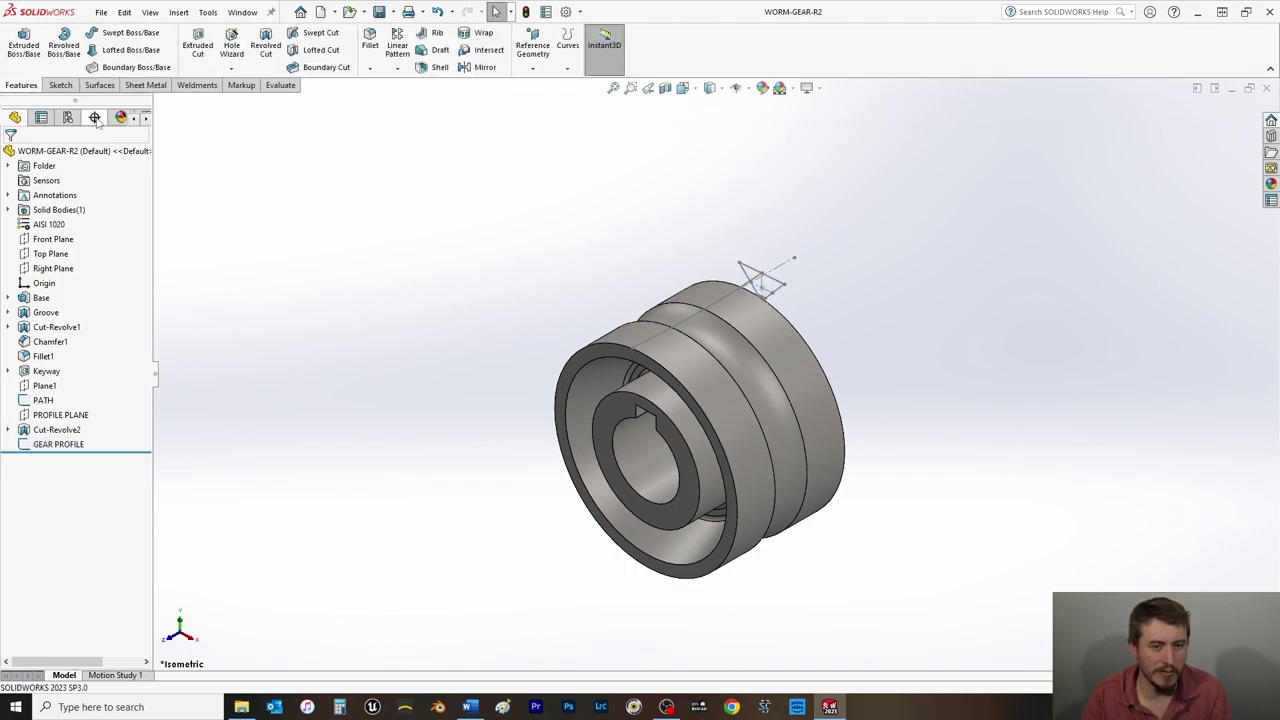
{"action": "left_click", "coordinate": [322, 33]}
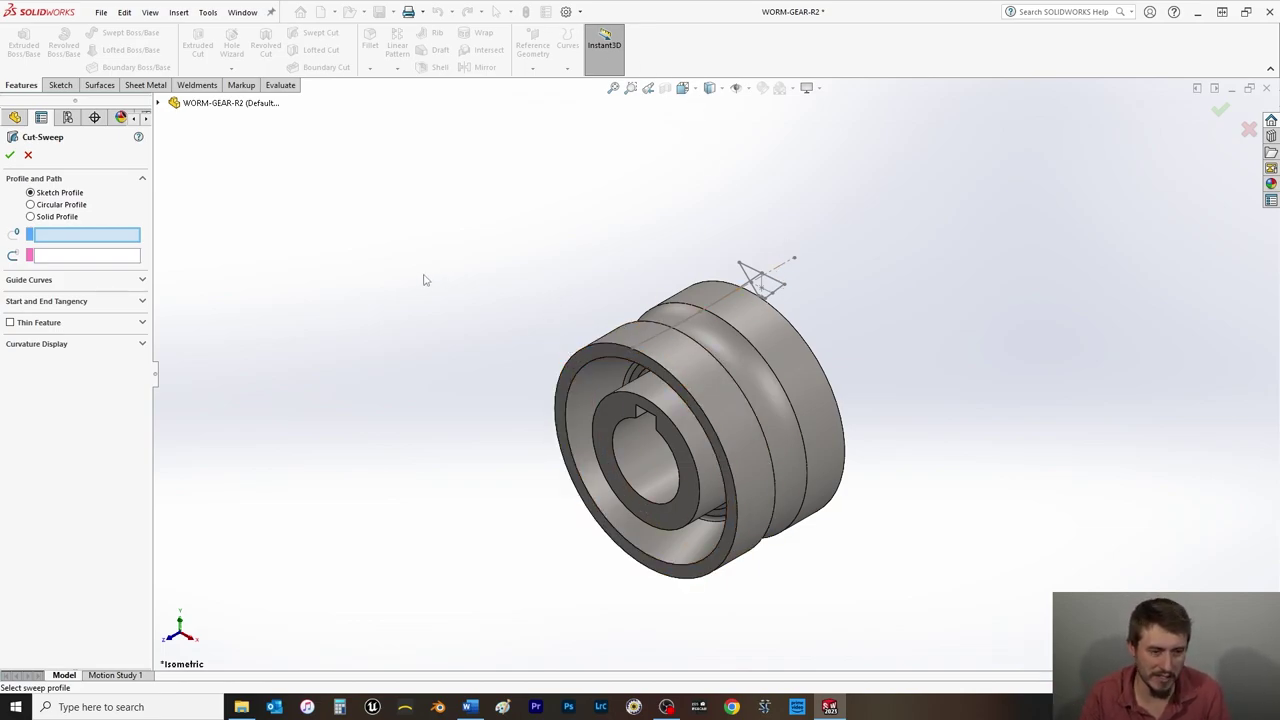
Sweep-cut the GEAR PROFILE sketch along PATH to create Cut-Sweep1.
{"action": "scroll", "coordinate": [890, 290], "scroll_direction": "down", "scroll_amount": 4}
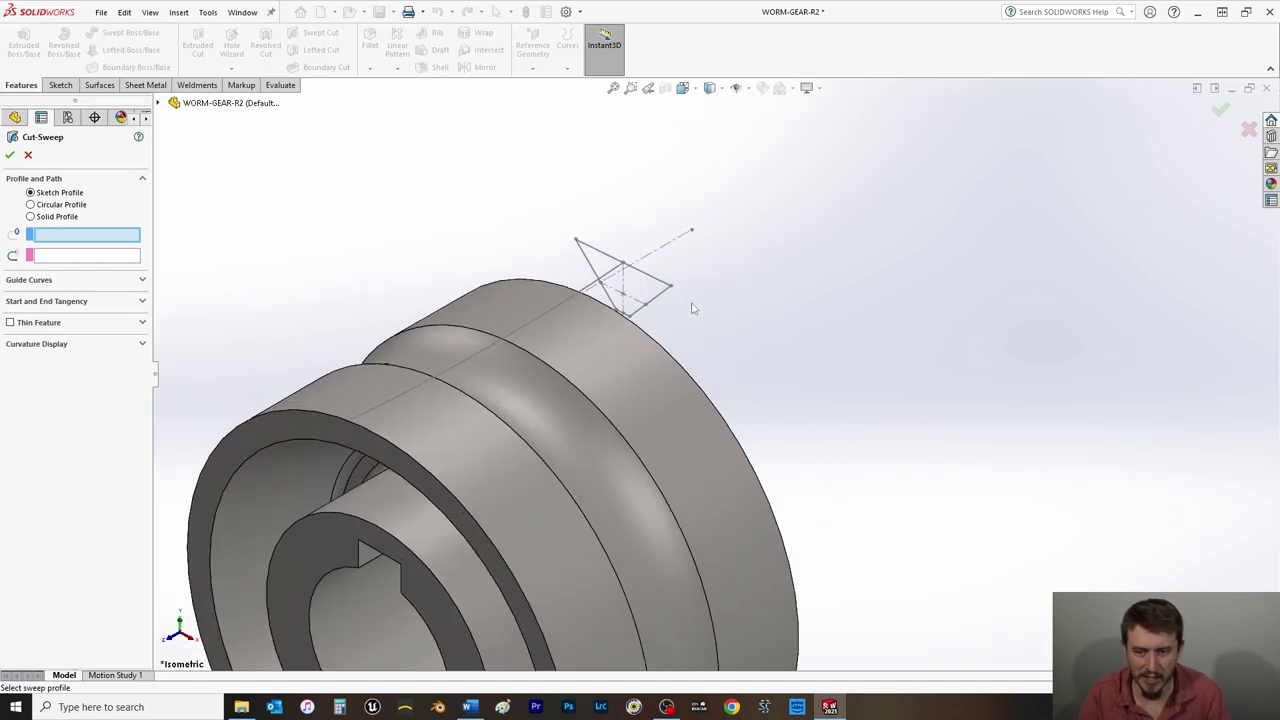
{"action": "left_click", "coordinate": [158, 104]}
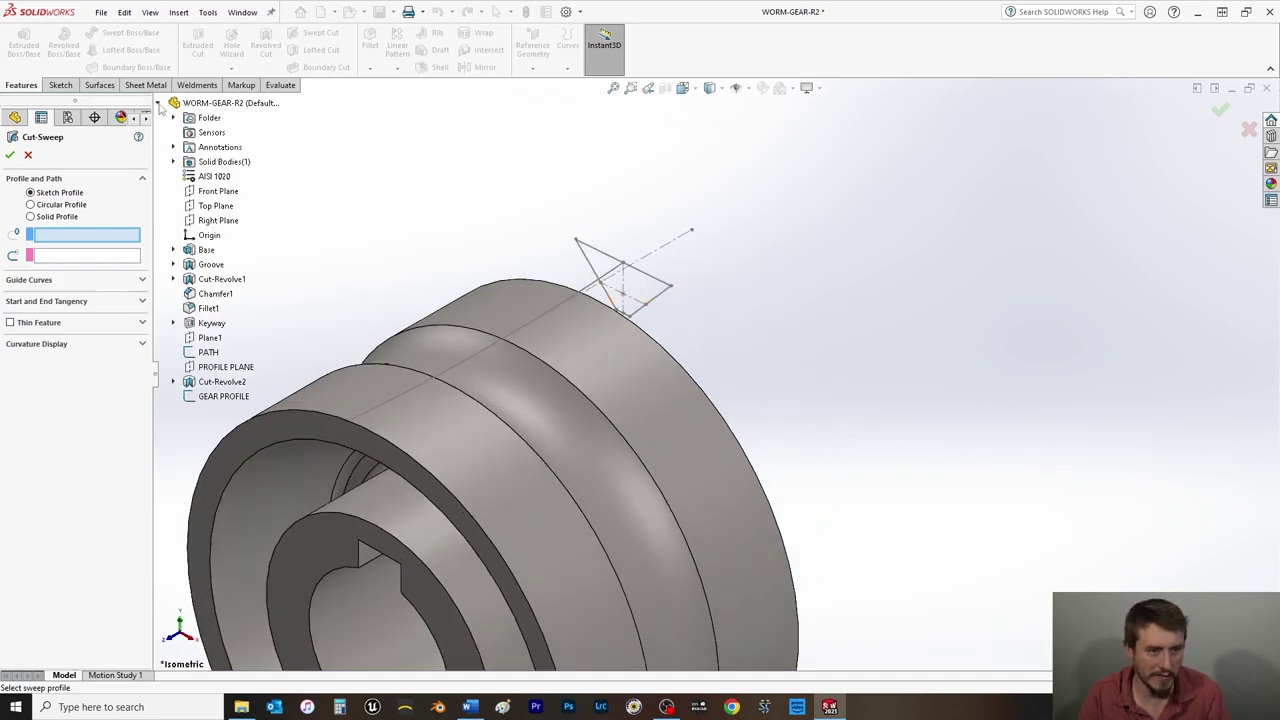
{"action": "left_click", "coordinate": [203, 398]}
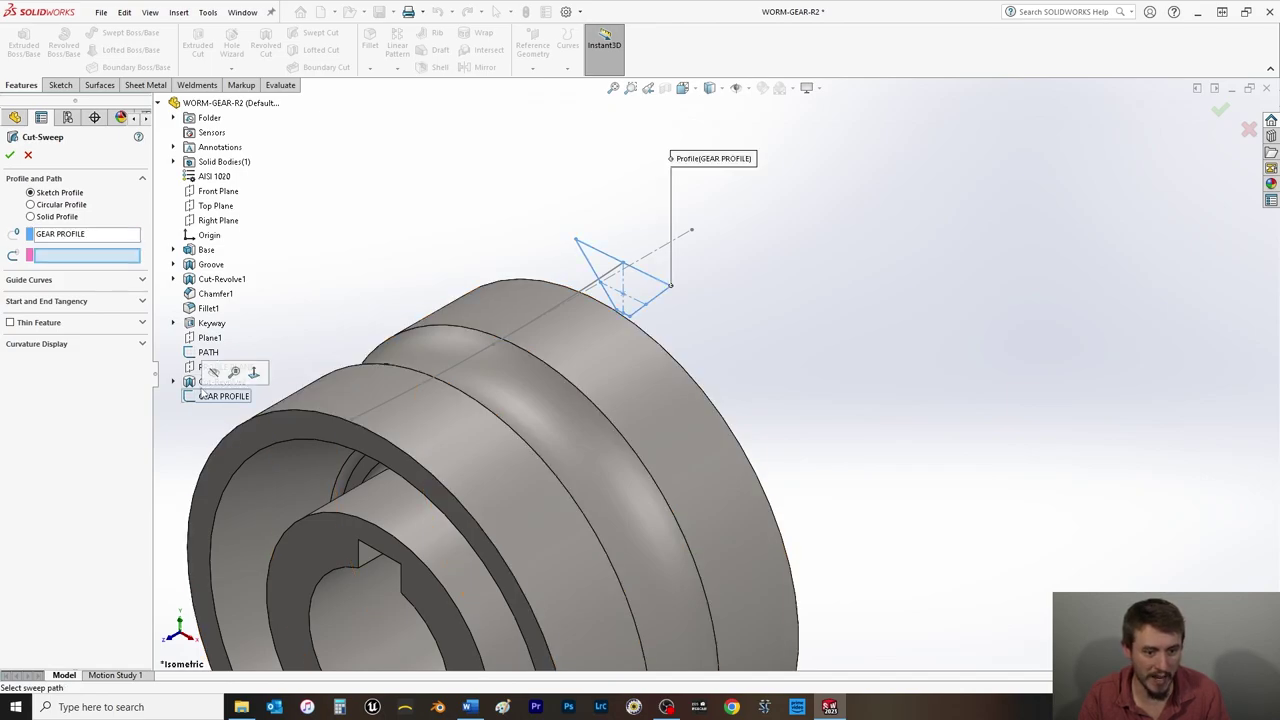
{"action": "left_click", "coordinate": [205, 353]}
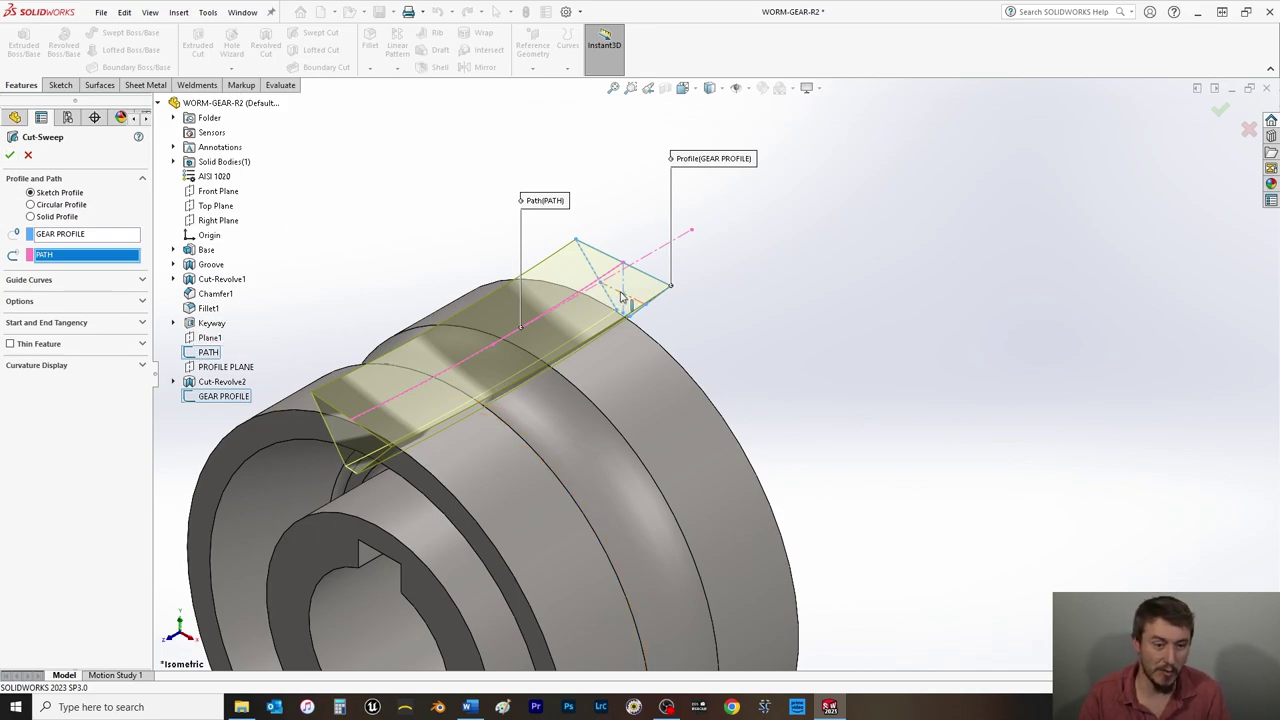
{"action": "left_click", "coordinate": [10, 155]}
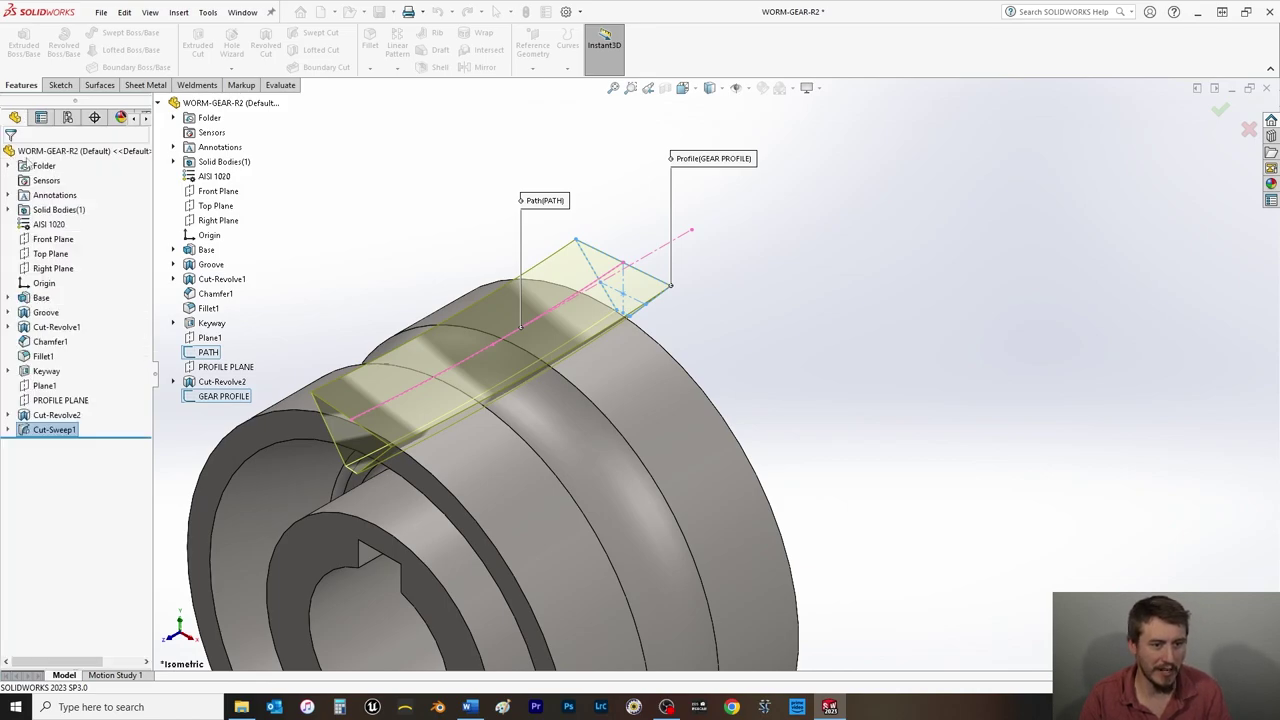
{"action": "left_click", "coordinate": [340, 191]}
Save WORM-GEAR-R2 and show the whole gear in the isometric view.
{"action": "key", "text": "ctrl+s"}
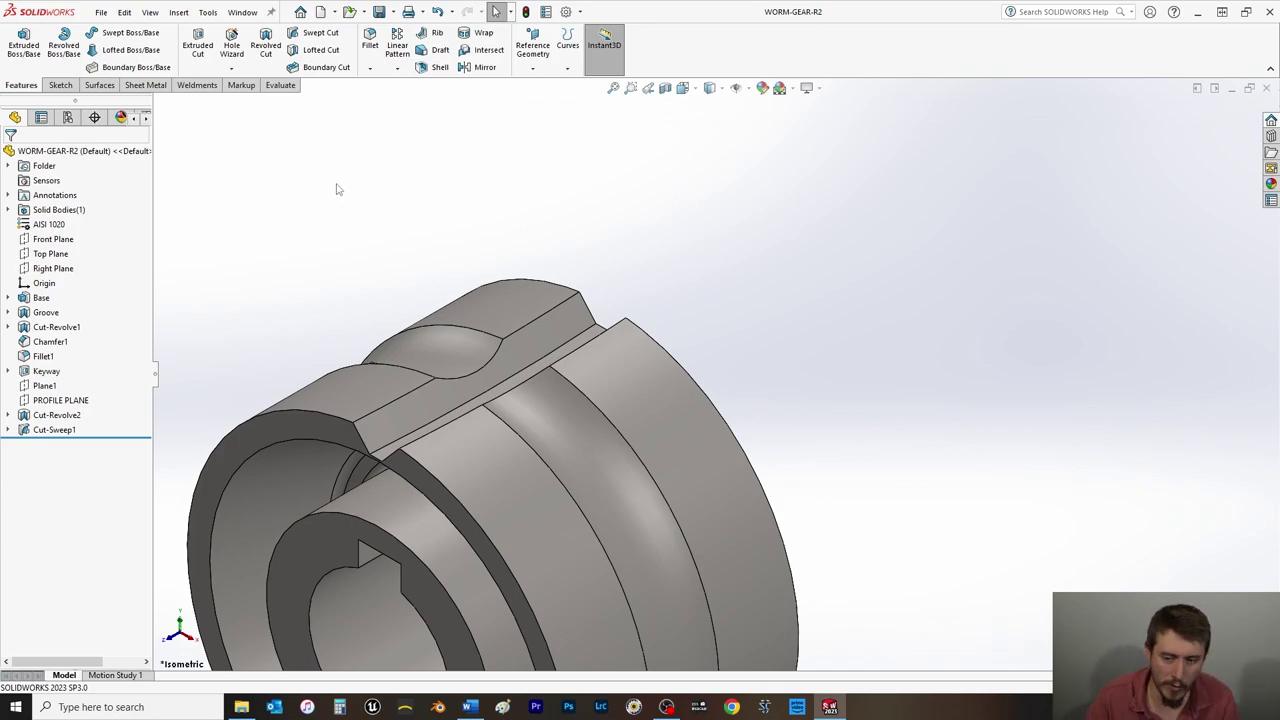
{"action": "key", "text": "space"}
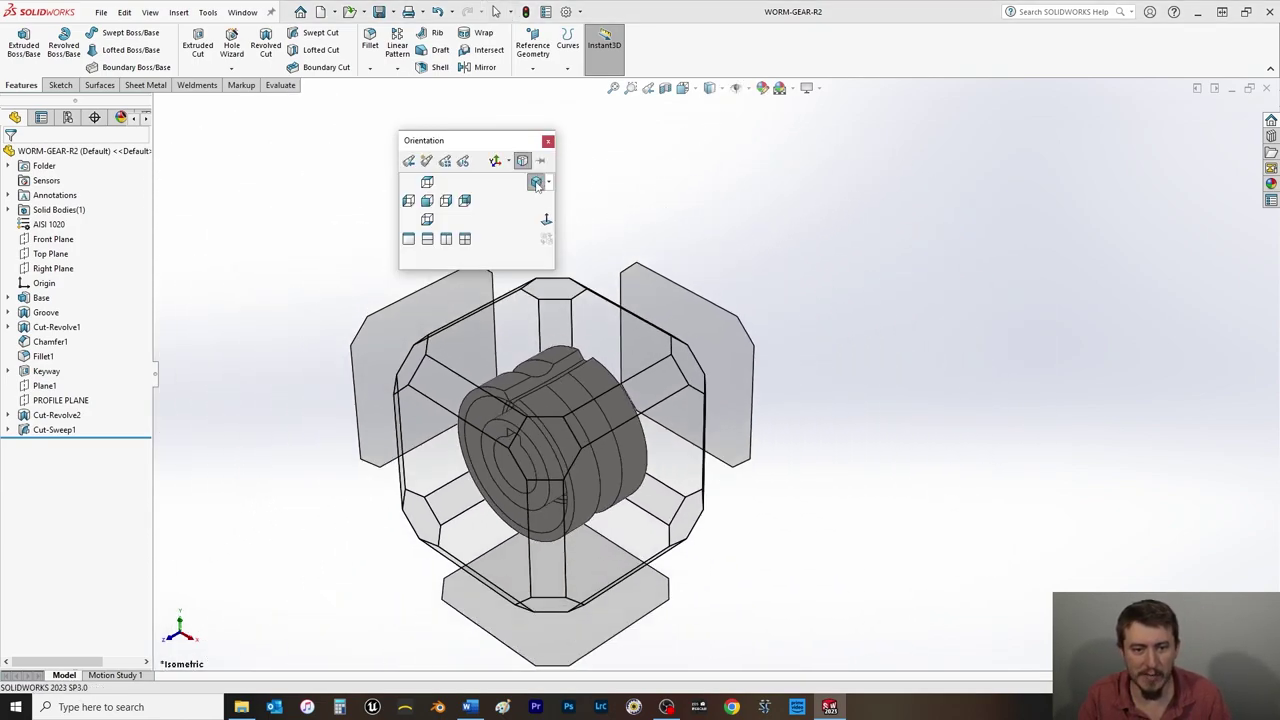
{"action": "left_click", "coordinate": [534, 180]}
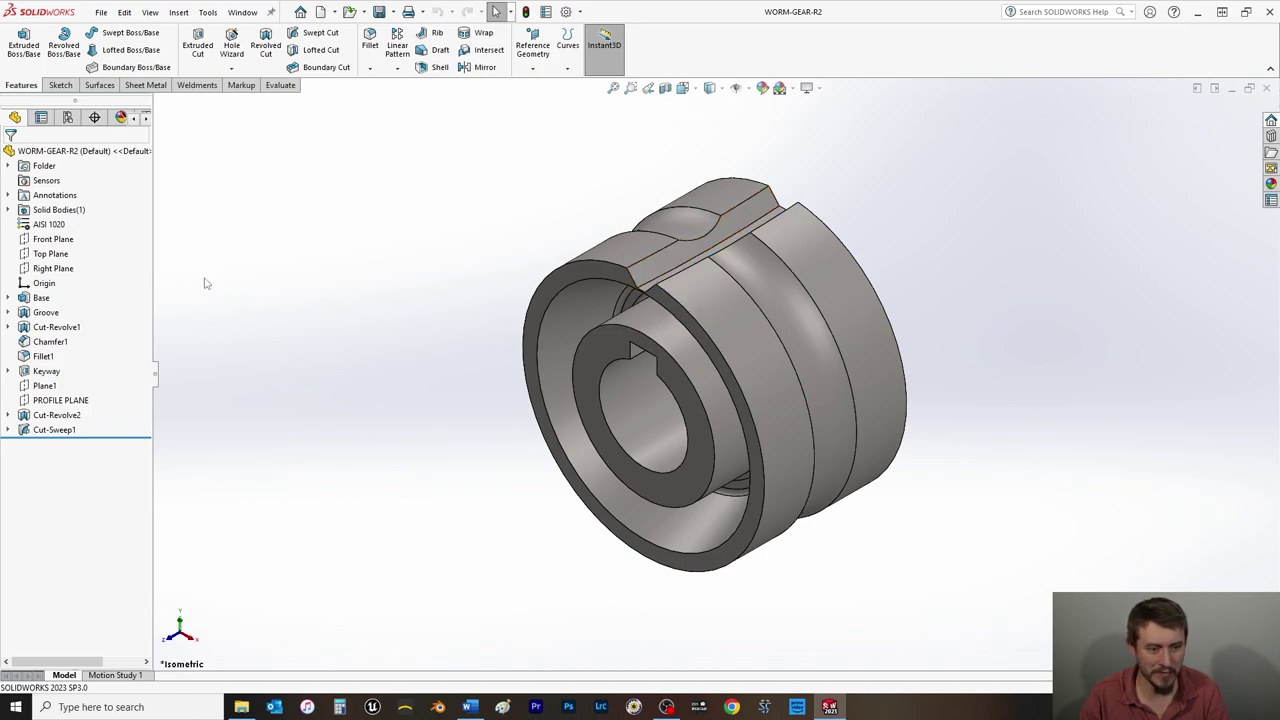
Fillet both long edges of the swept tooth groove with a 0.015in radius.
{"action": "left_click", "coordinate": [370, 45]}
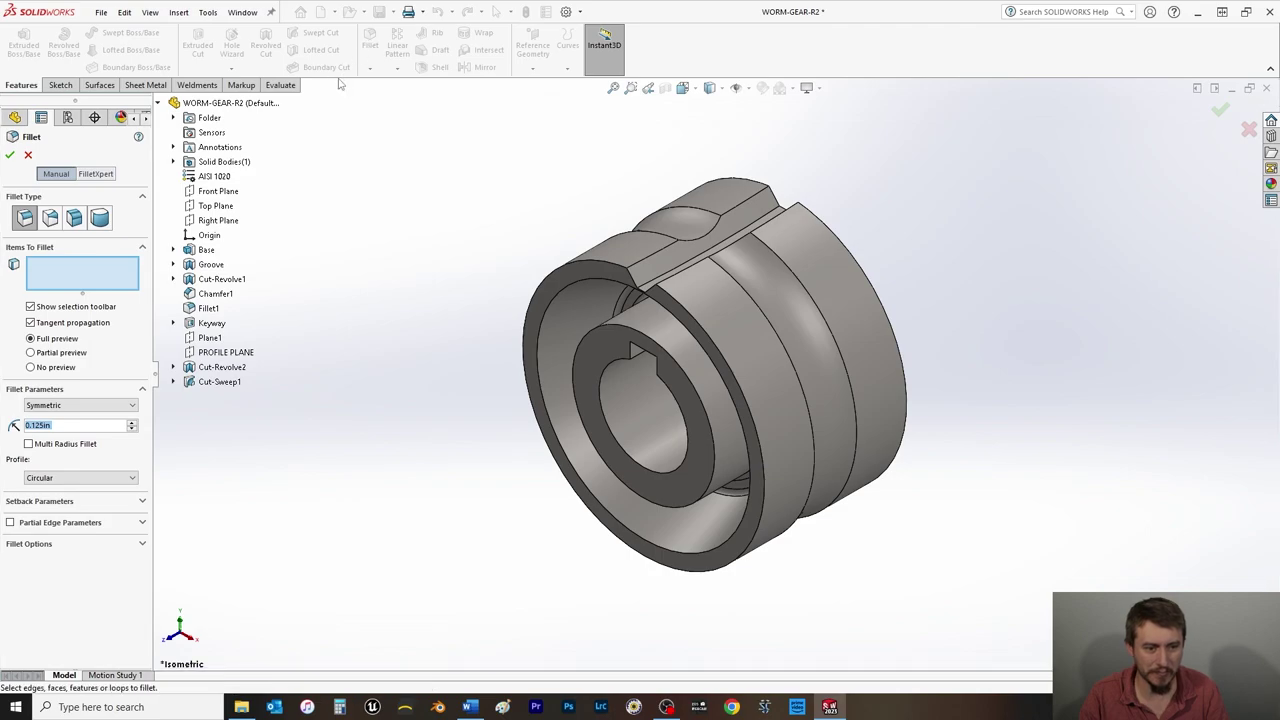
{"action": "scroll", "coordinate": [677, 318], "scroll_direction": "down", "scroll_amount": 5}
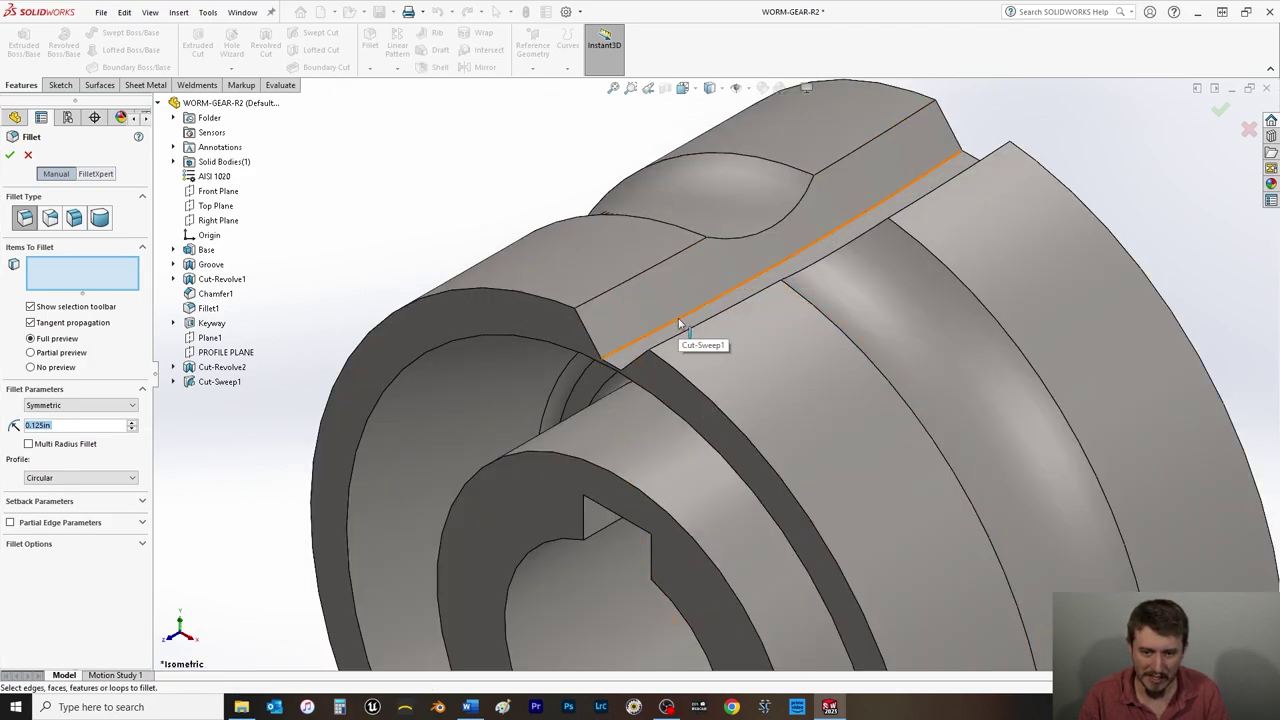
{"action": "left_click", "coordinate": [679, 322]}
{"action": "middle_click_drag", "start_coordinate": [679, 322], "coordinate": [696, 305]}
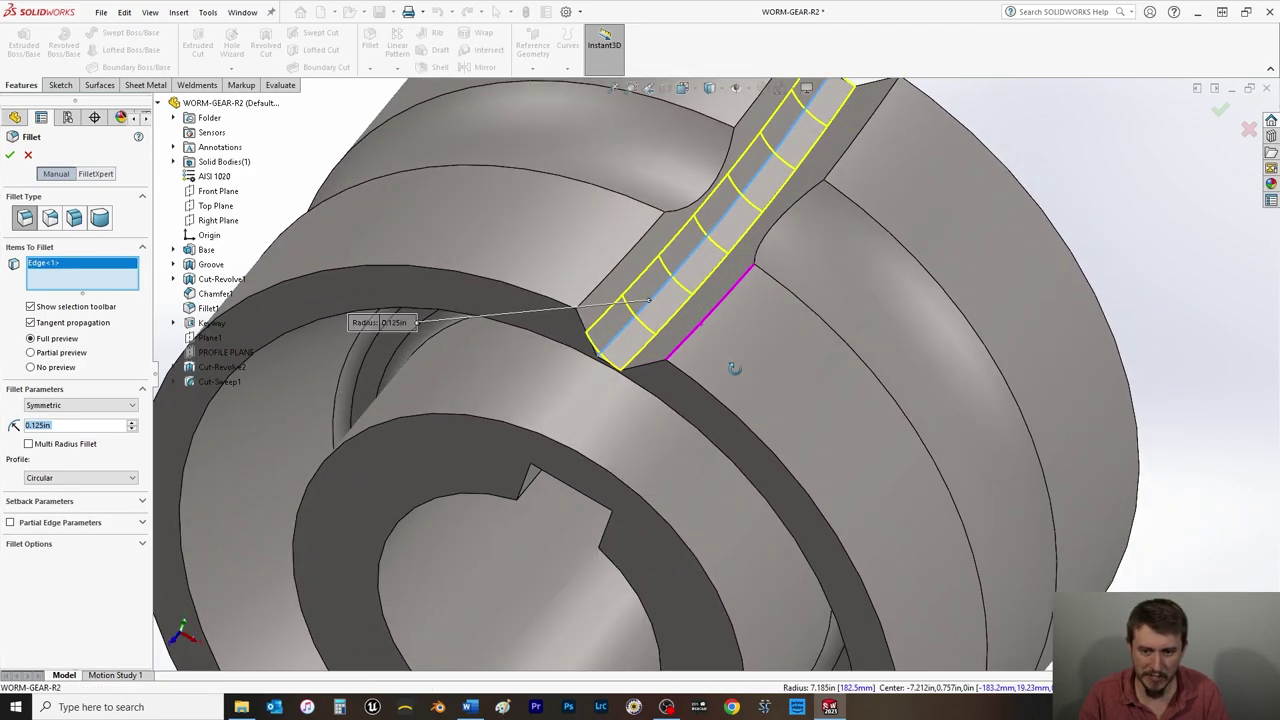
{"action": "left_click", "coordinate": [697, 304]}
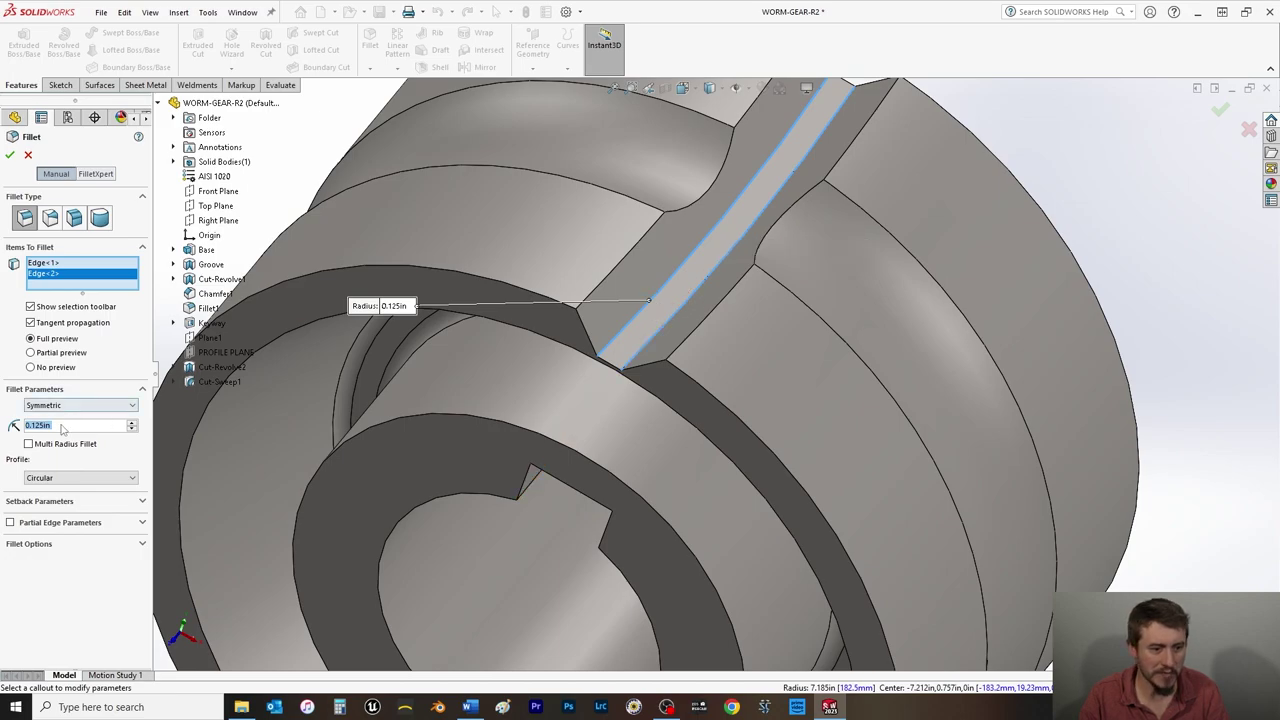
{"action": "type", "text": ".0156"}
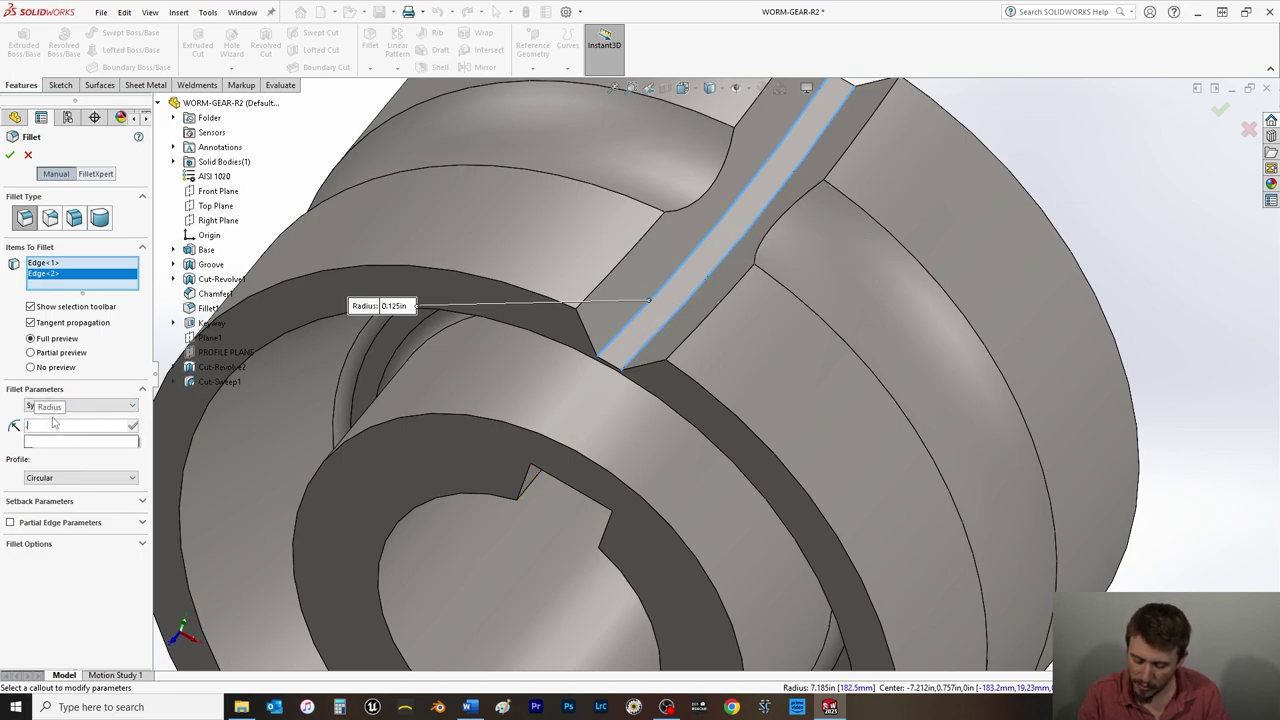
{"action": "key", "text": "BackSpace"}
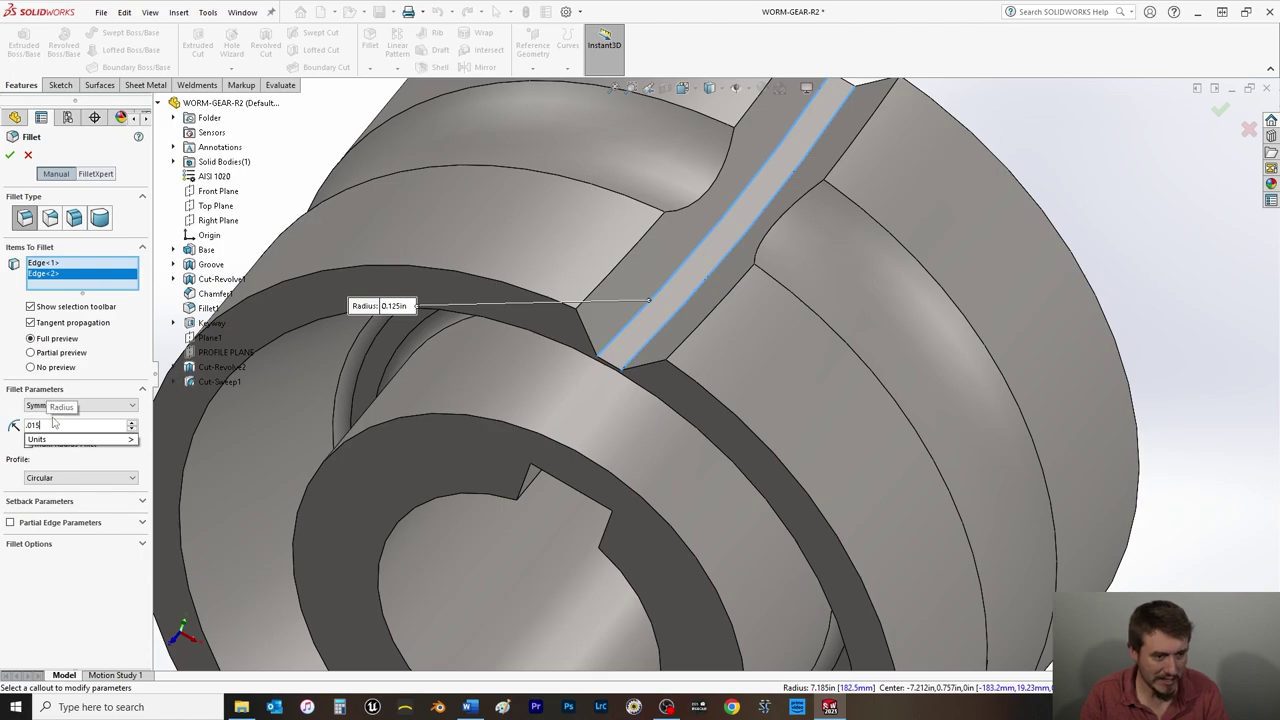
{"action": "key", "text": "Return"}
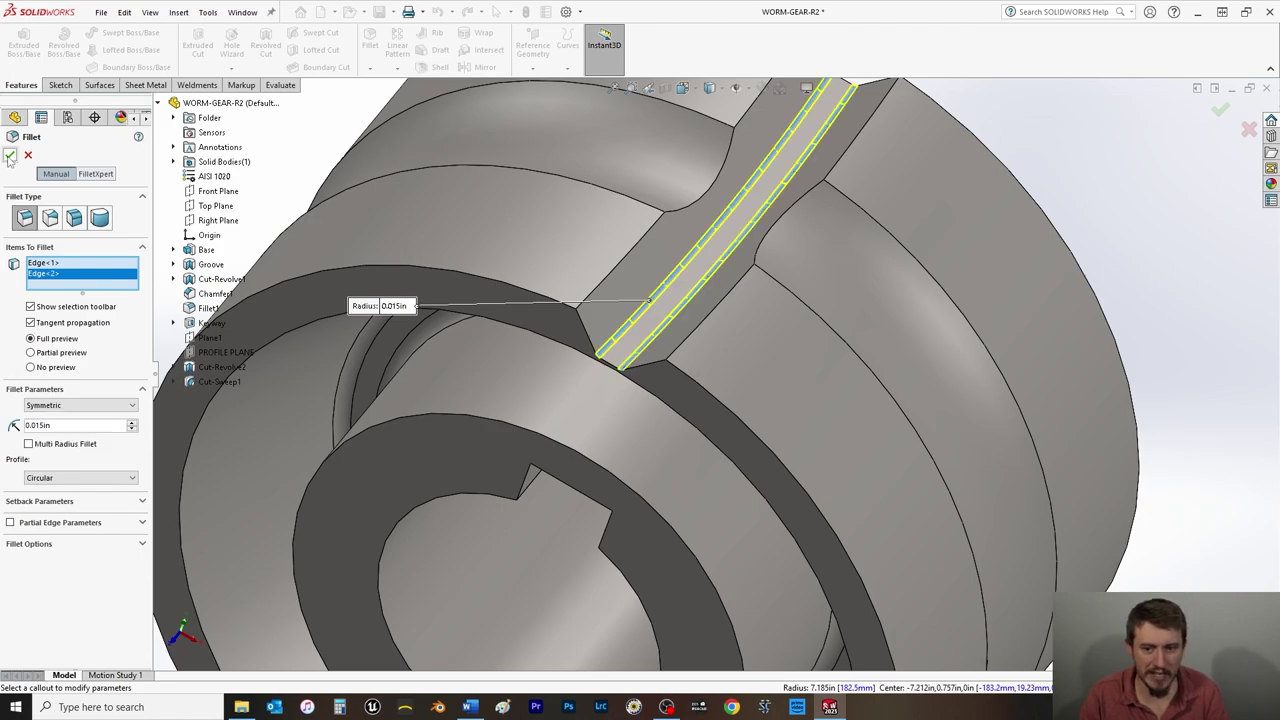
{"action": "left_click", "coordinate": [10, 157]}
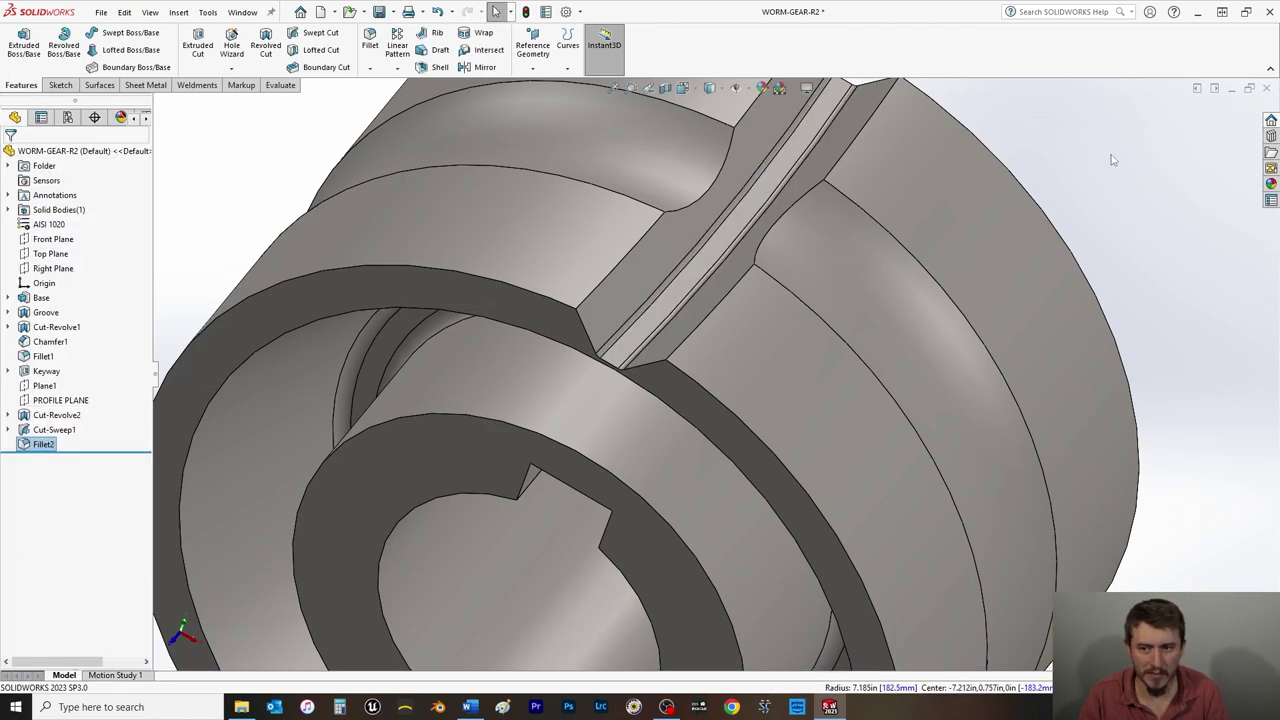
Return the part to the isometric view and save it.
{"action": "key", "text": "space"}
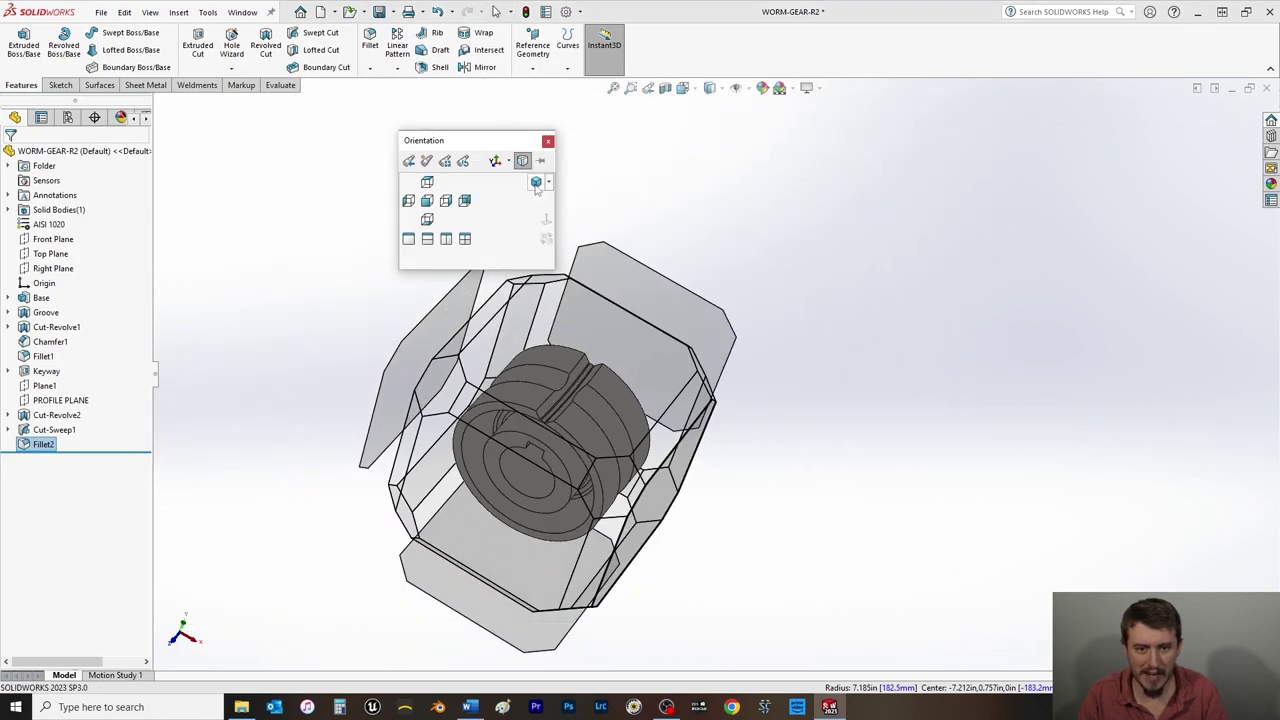
{"action": "left_click", "coordinate": [535, 190]}
{"action": "key", "text": "ctrl+s"}
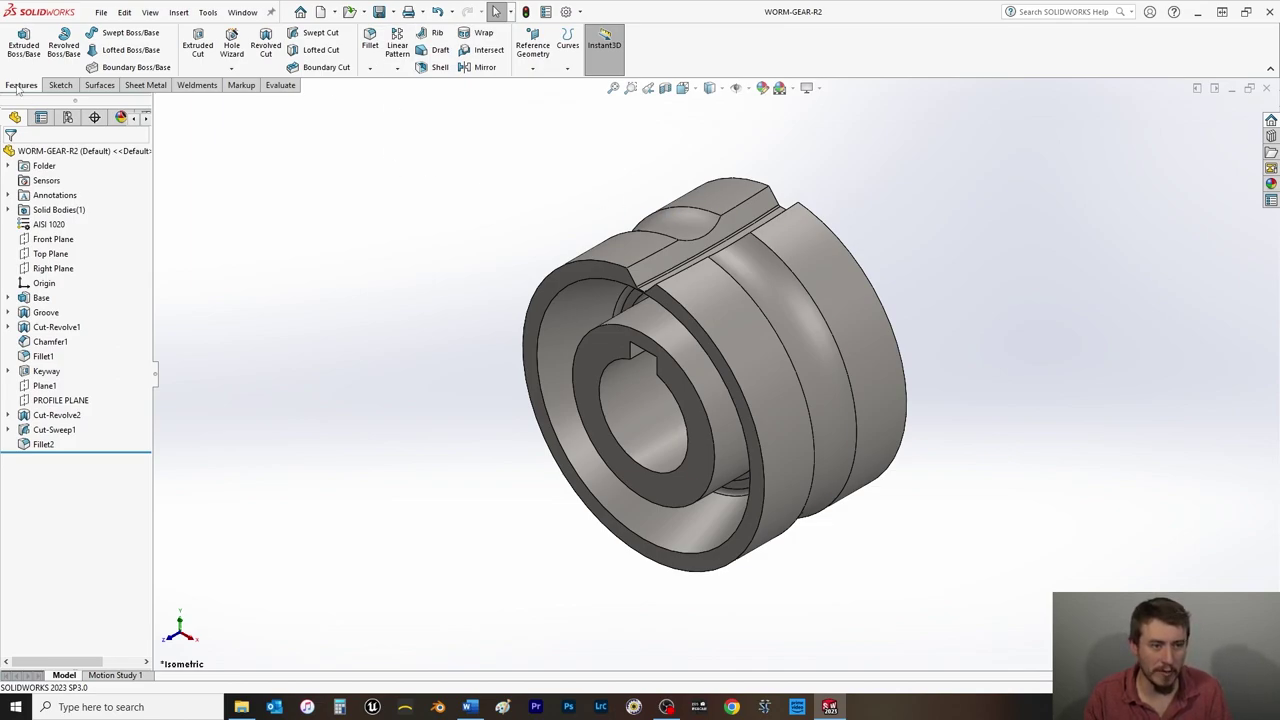
Circular-pattern Cut-Sweep1 and Fillet2 around the front circular edge, 22 instances.
{"action": "left_click", "coordinate": [399, 70]}
{"action": "left_click", "coordinate": [413, 103]}
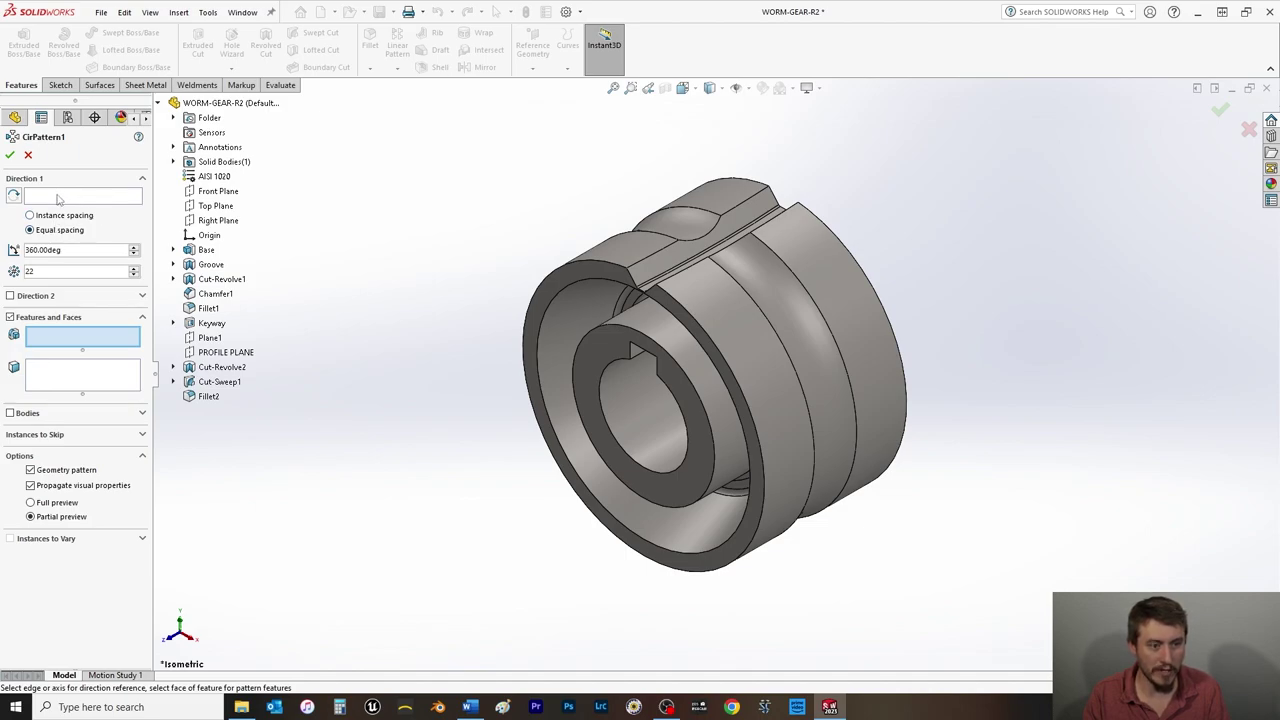
{"action": "left_click", "coordinate": [59, 197]}
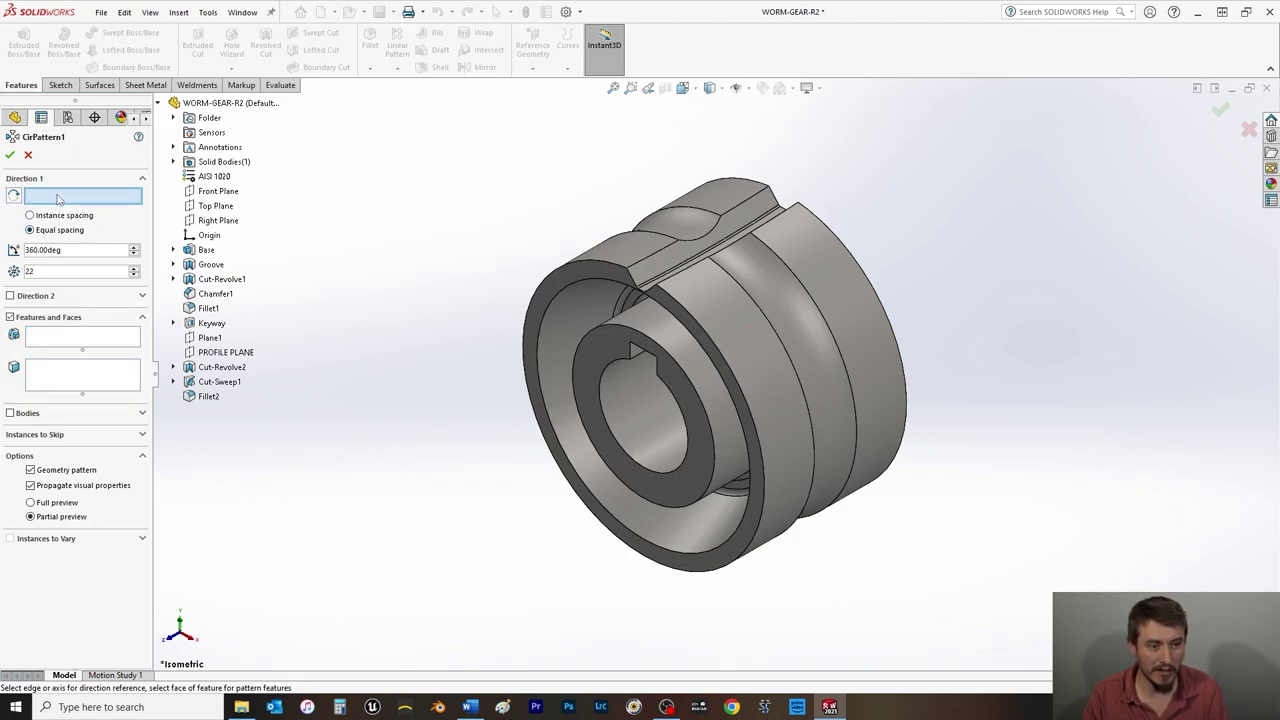
{"action": "left_click", "coordinate": [620, 290]}
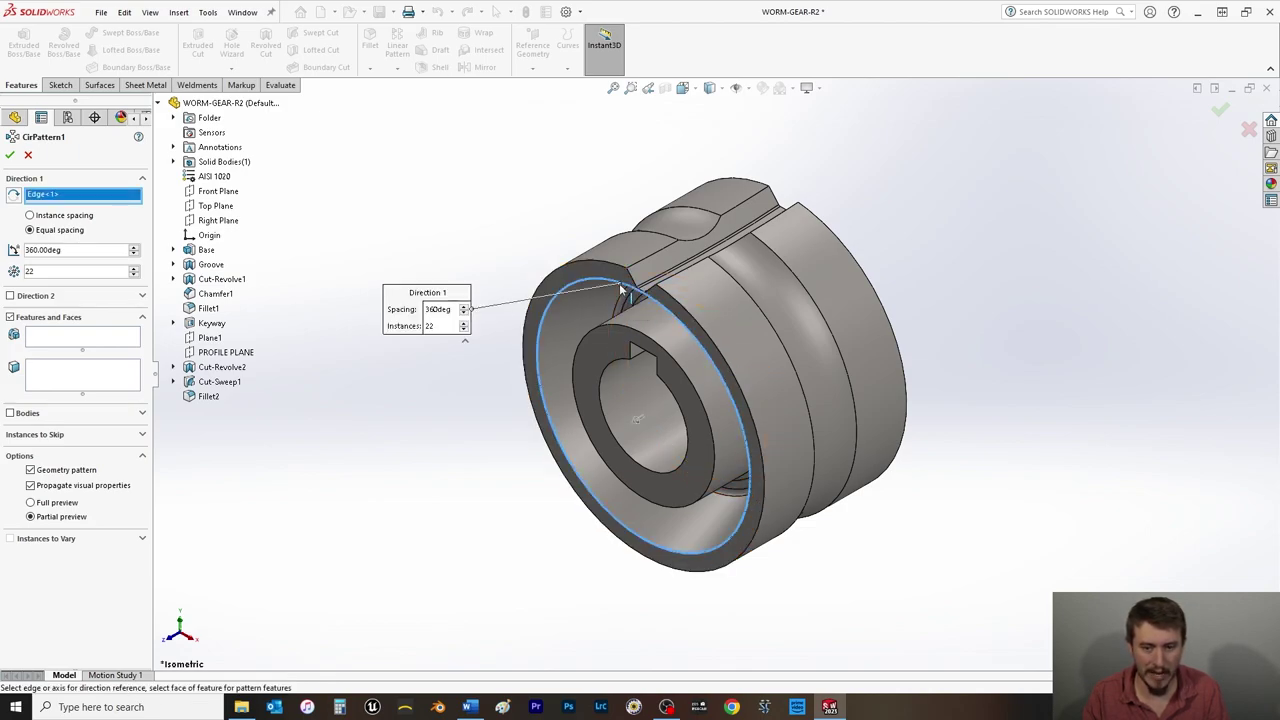
{"action": "left_click", "coordinate": [35, 342]}
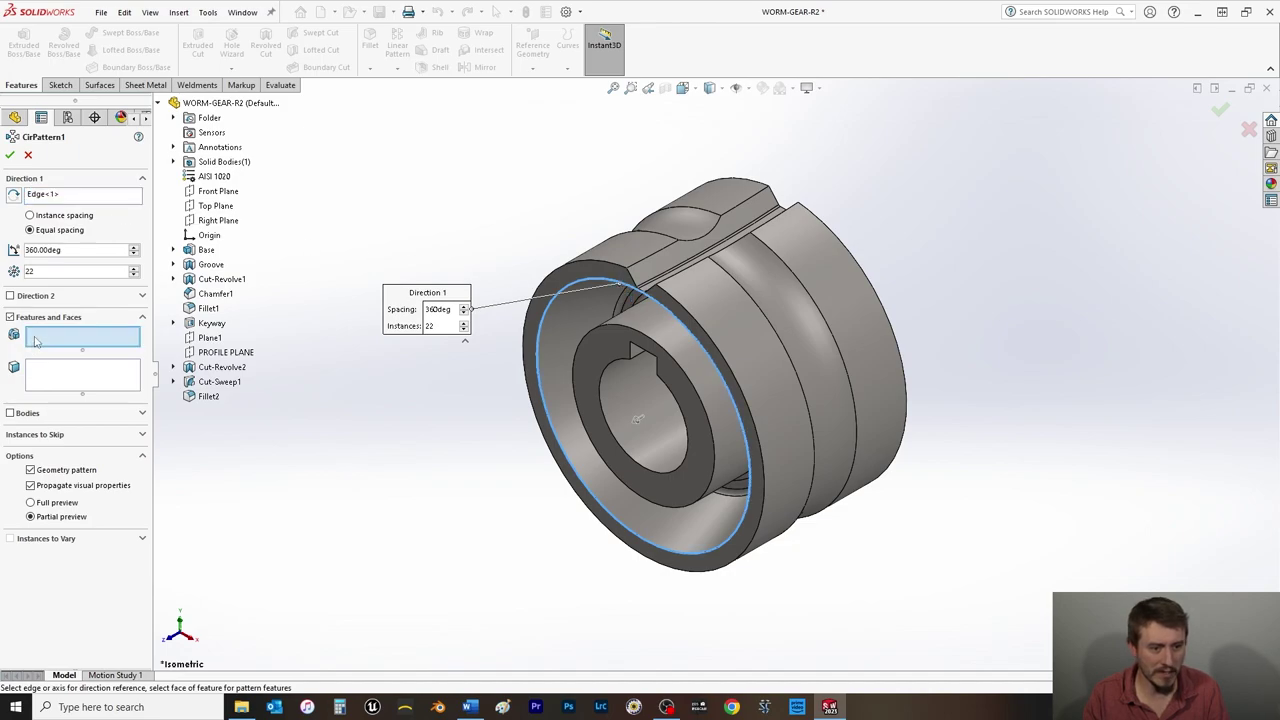
{"action": "left_click", "coordinate": [218, 382]}
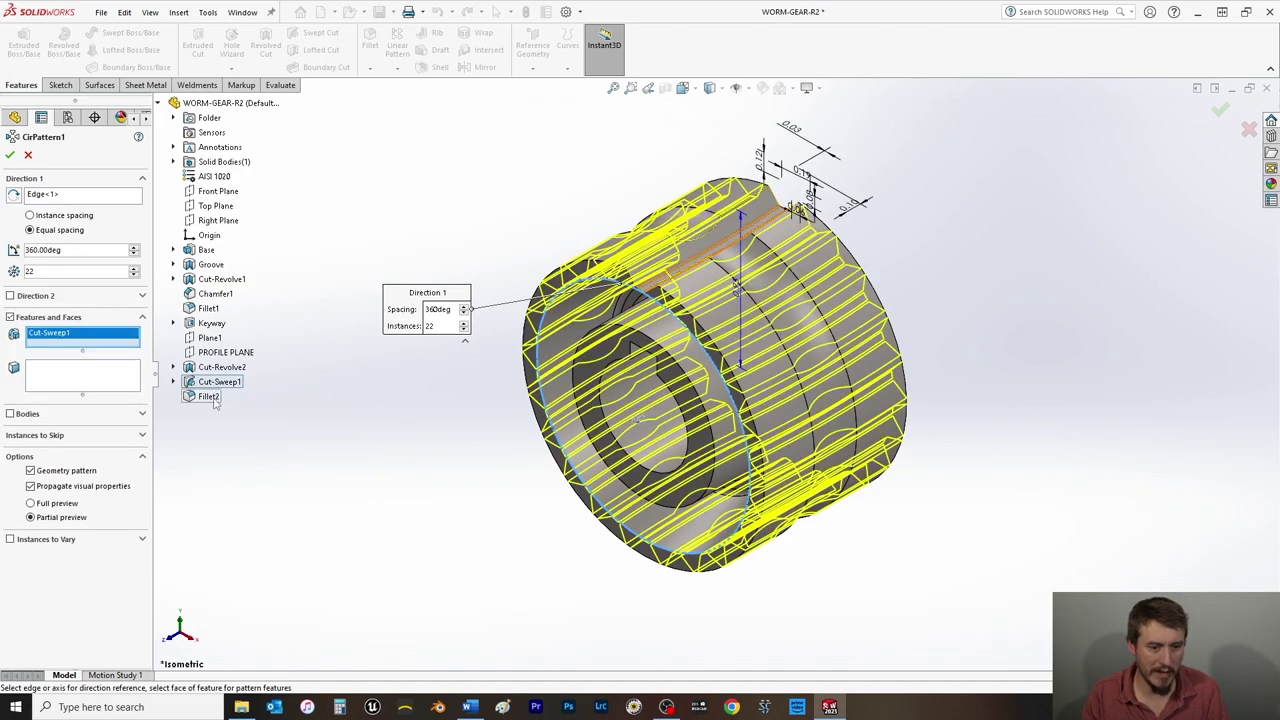
{"action": "left_click", "coordinate": [212, 397]}
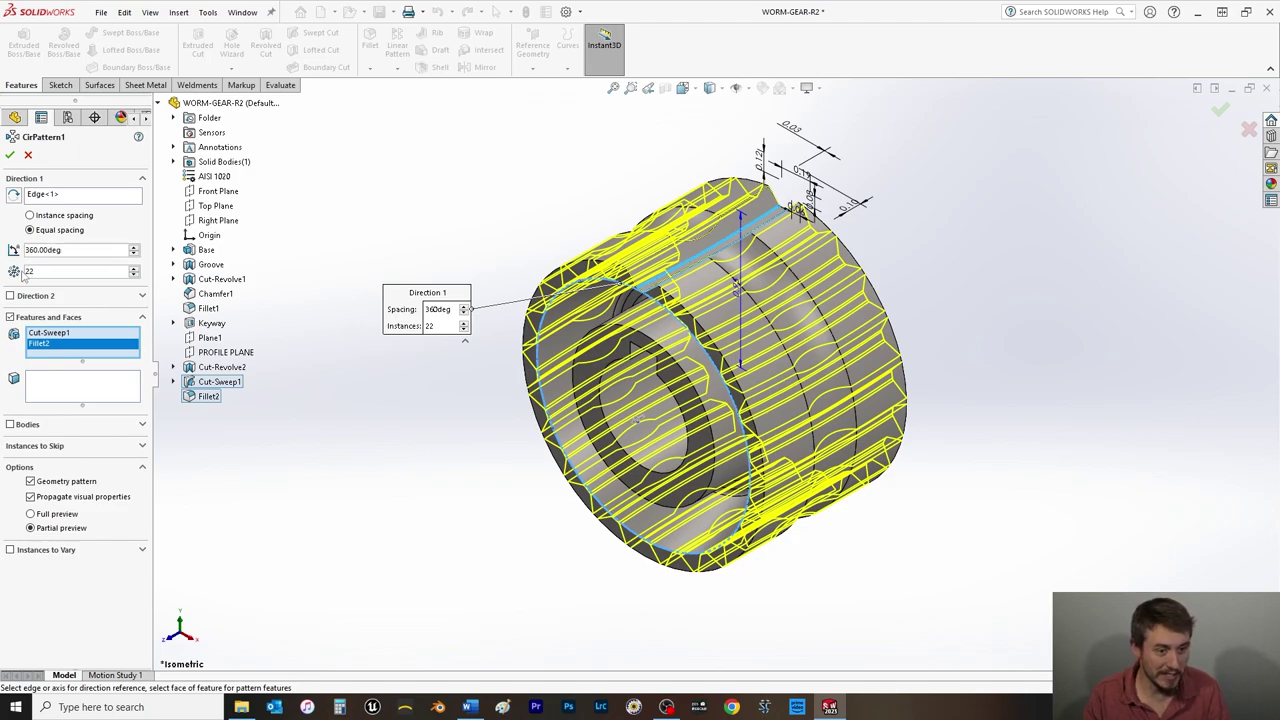
{"action": "left_click", "coordinate": [10, 156]}
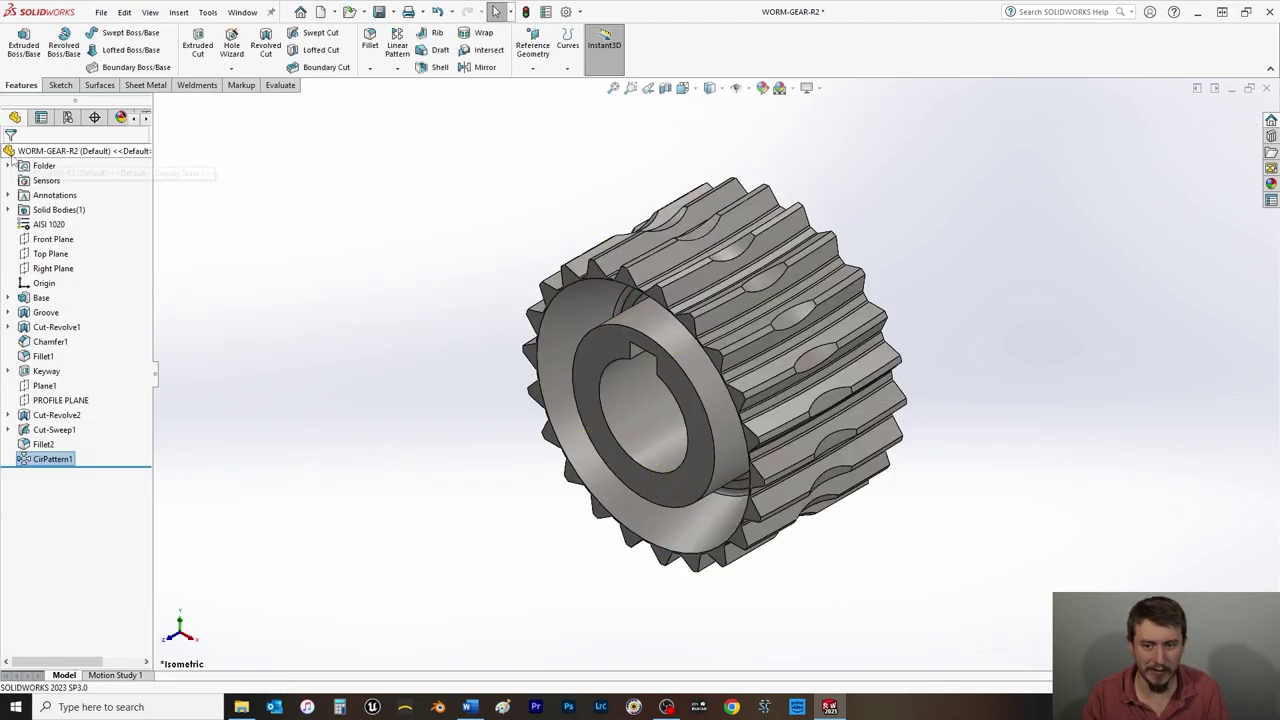
Save the 22-tooth gear and deselect CirPattern1.
{"action": "key", "text": "ctrl+s"}
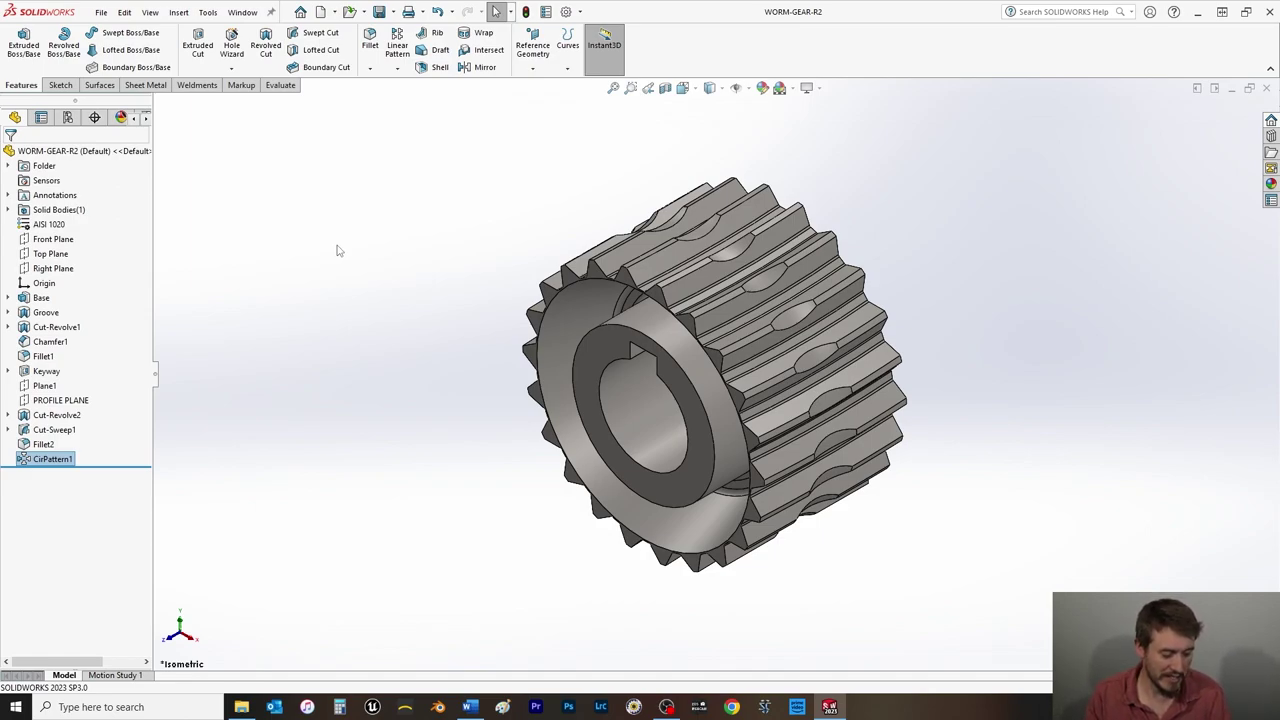
{"action": "left_click", "coordinate": [1069, 271]}
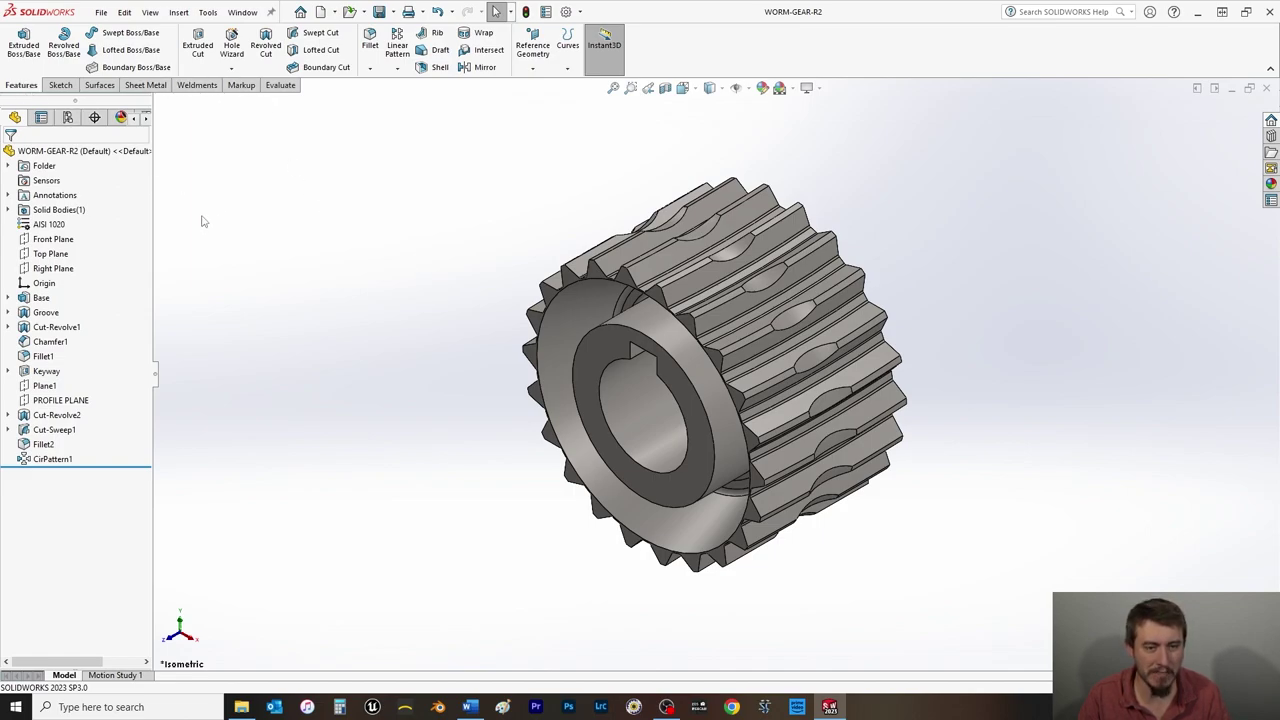
Add a 0.015in fillet to all edges of the Groove and Cut-Revolve2 features.
{"action": "left_click", "coordinate": [370, 42]}
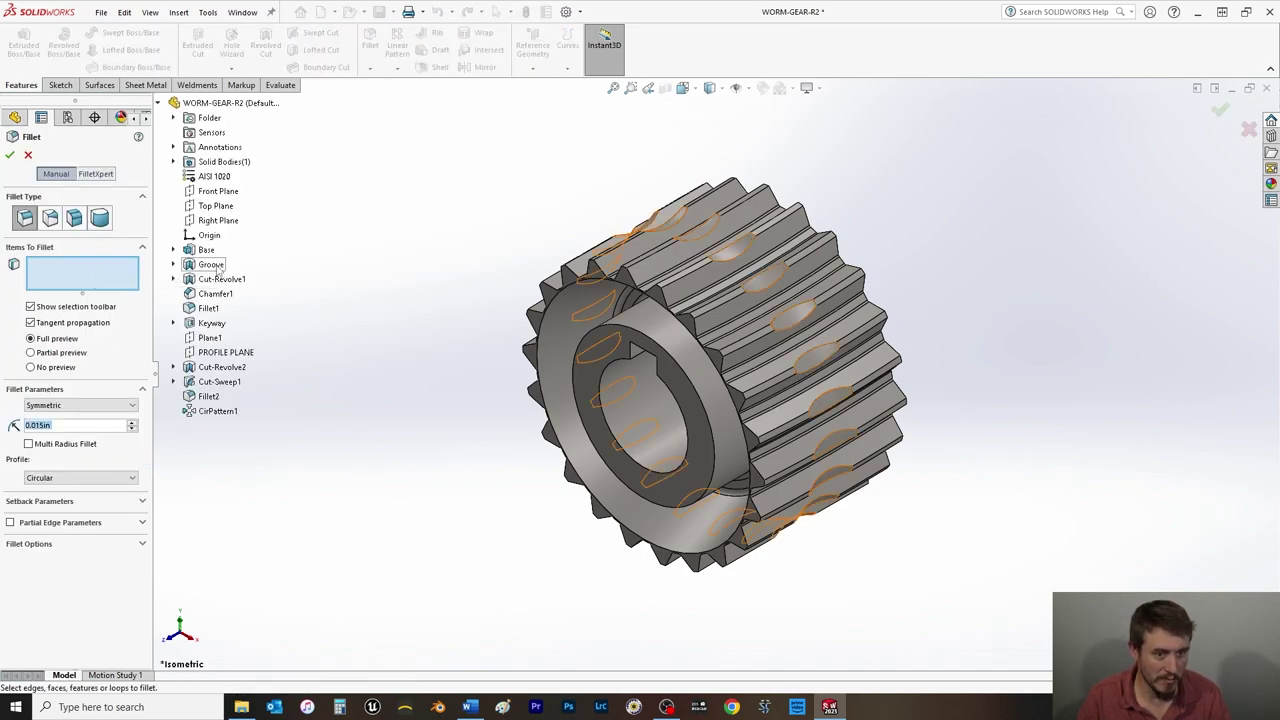
{"action": "left_click", "coordinate": [212, 264]}
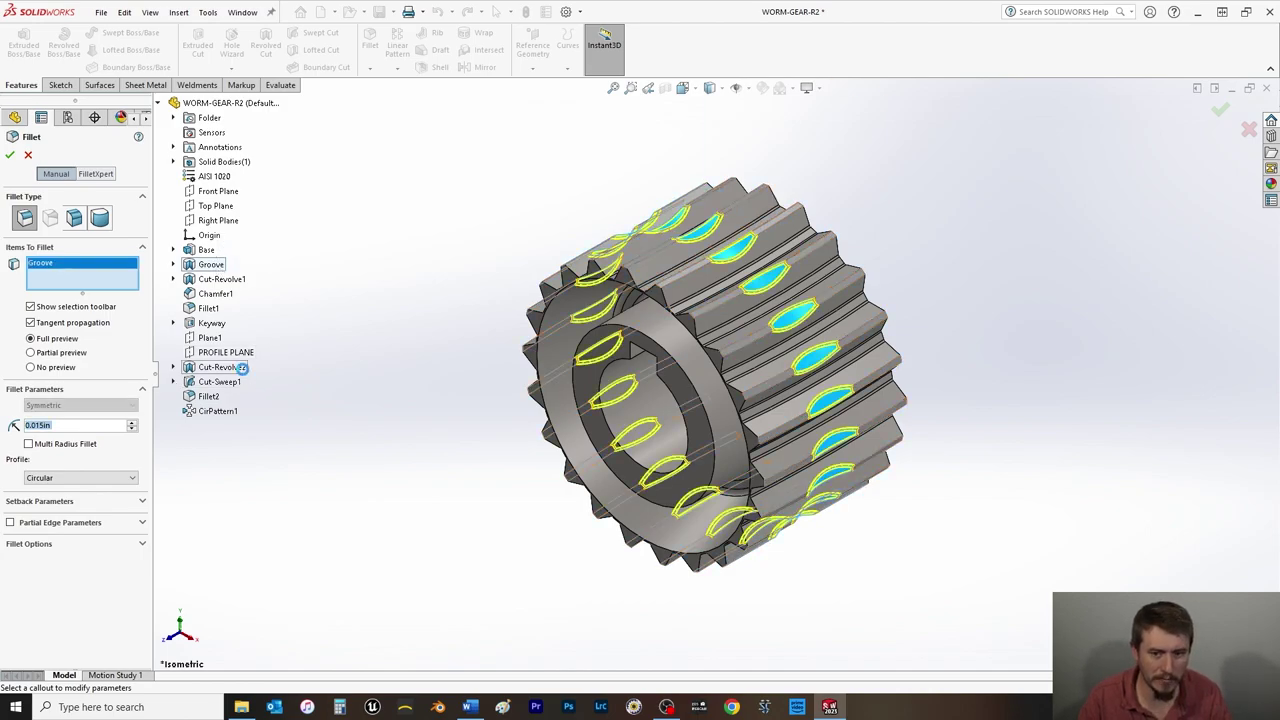
{"action": "left_click", "coordinate": [243, 368]}
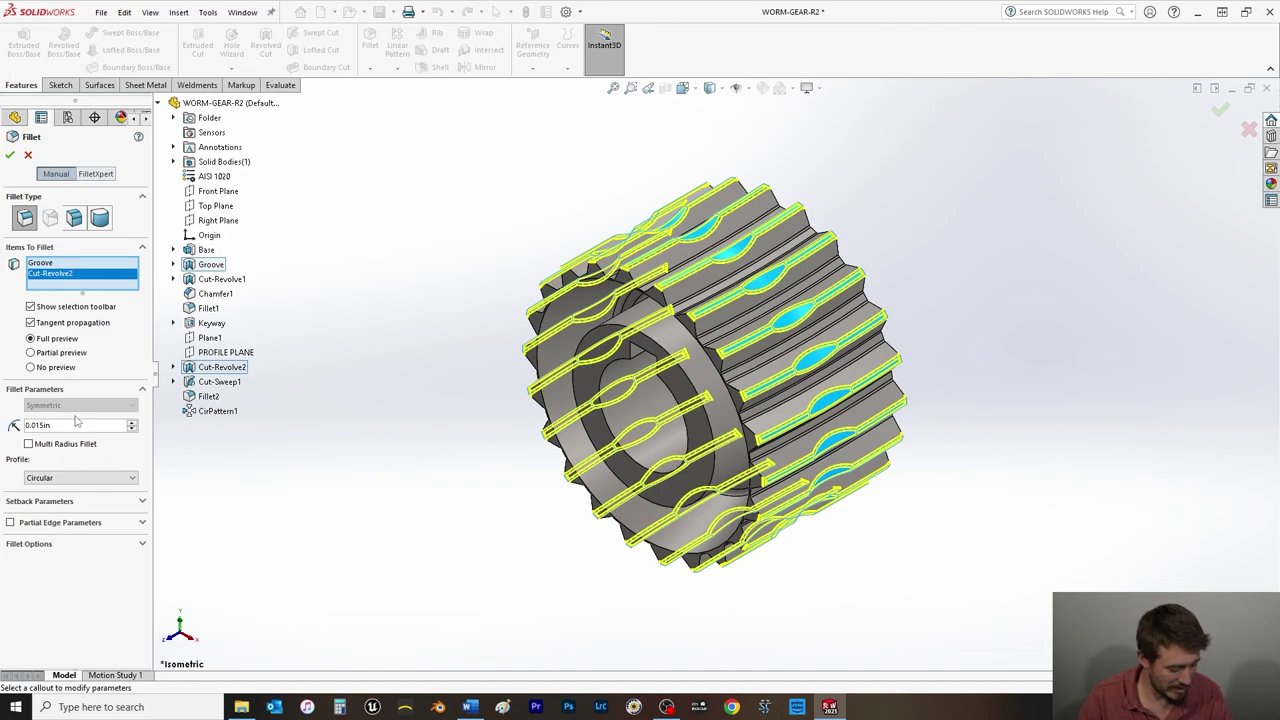
{"action": "left_click", "coordinate": [10, 154]}
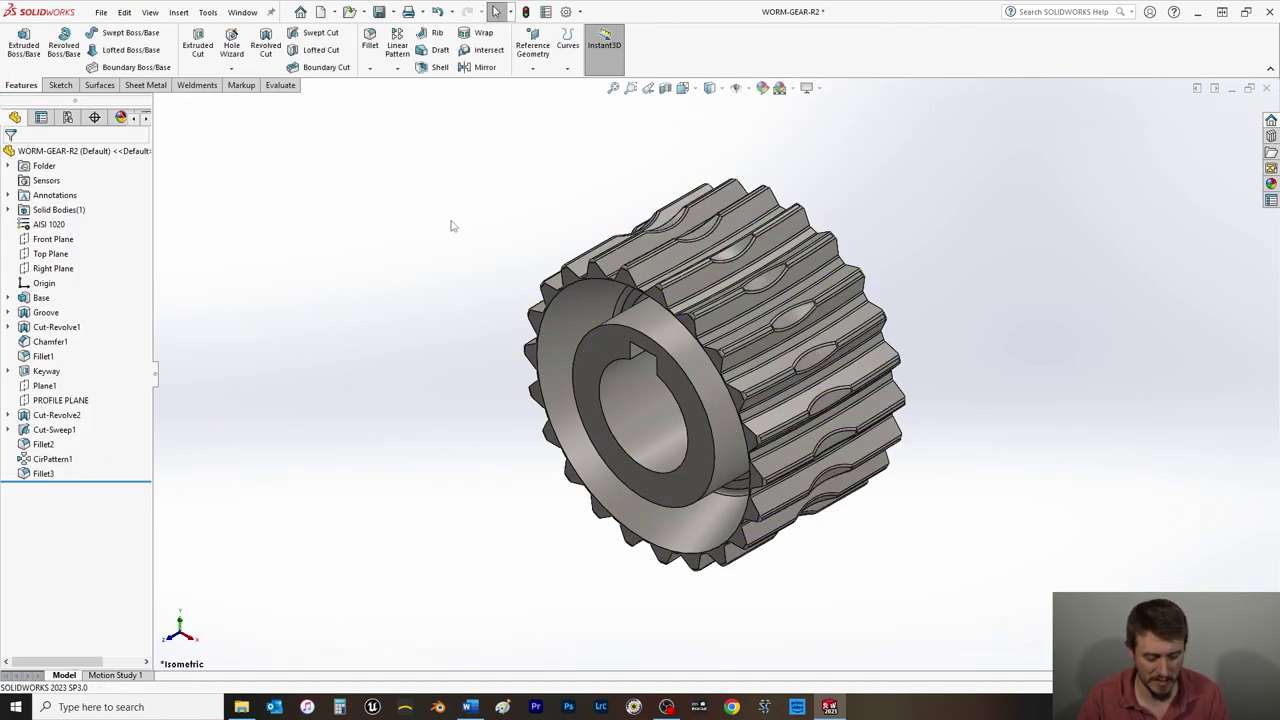
Save the part and turn on RealView Graphics.
{"action": "key", "text": "ctrl+s"}
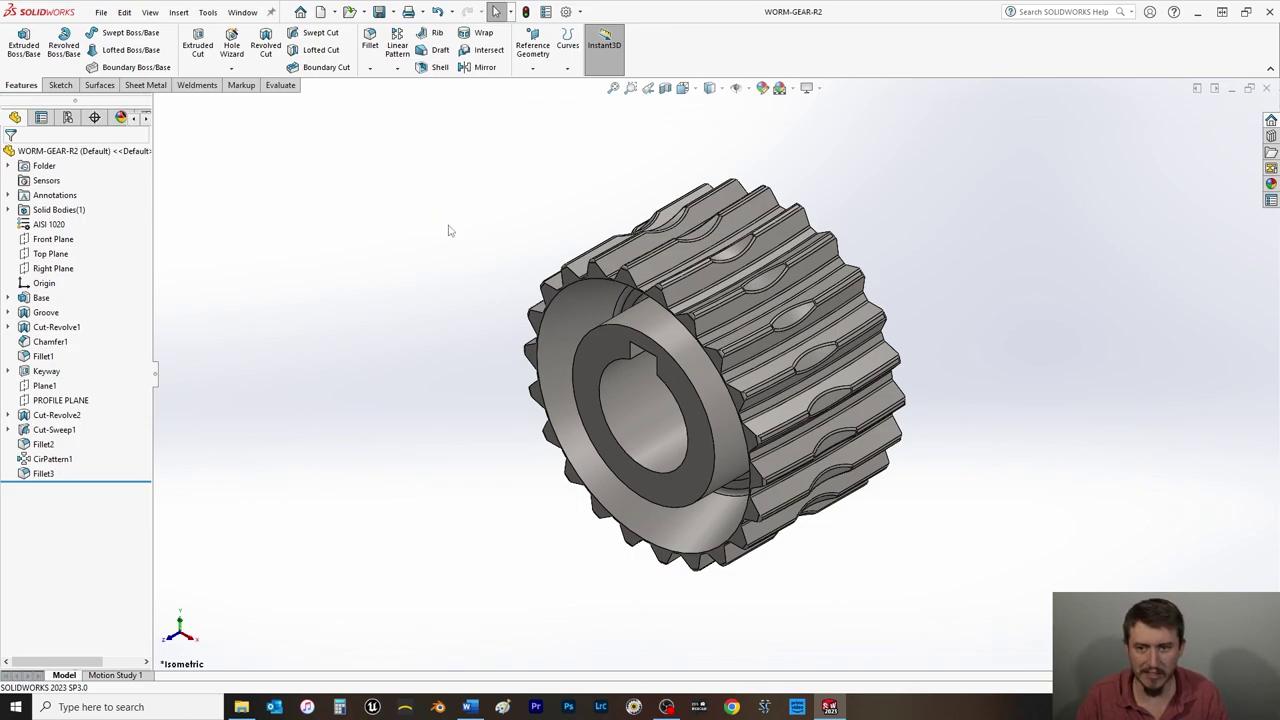
{"action": "left_click", "coordinate": [820, 88]}
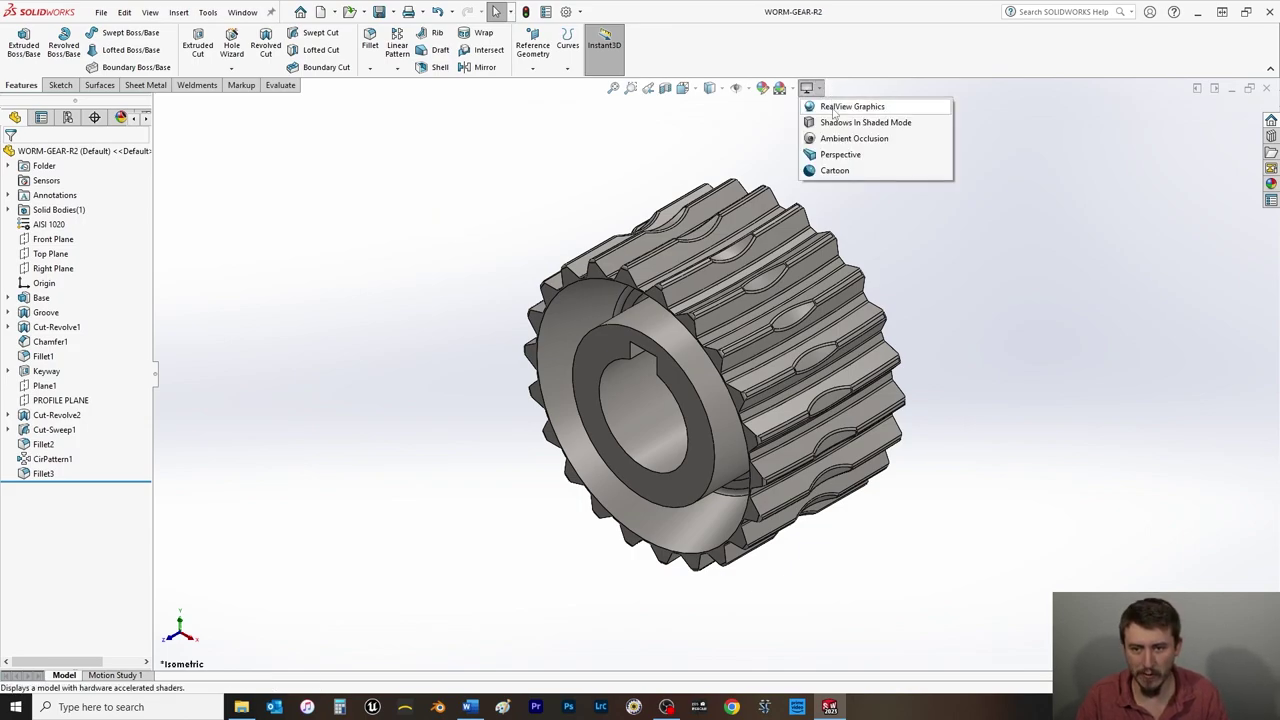
{"action": "left_click", "coordinate": [834, 108]}
Orbit the gear to inspect it, then return to the isometric view.
{"action": "middle_click_drag", "start_coordinate": [324, 440], "coordinate": [888, 486]}
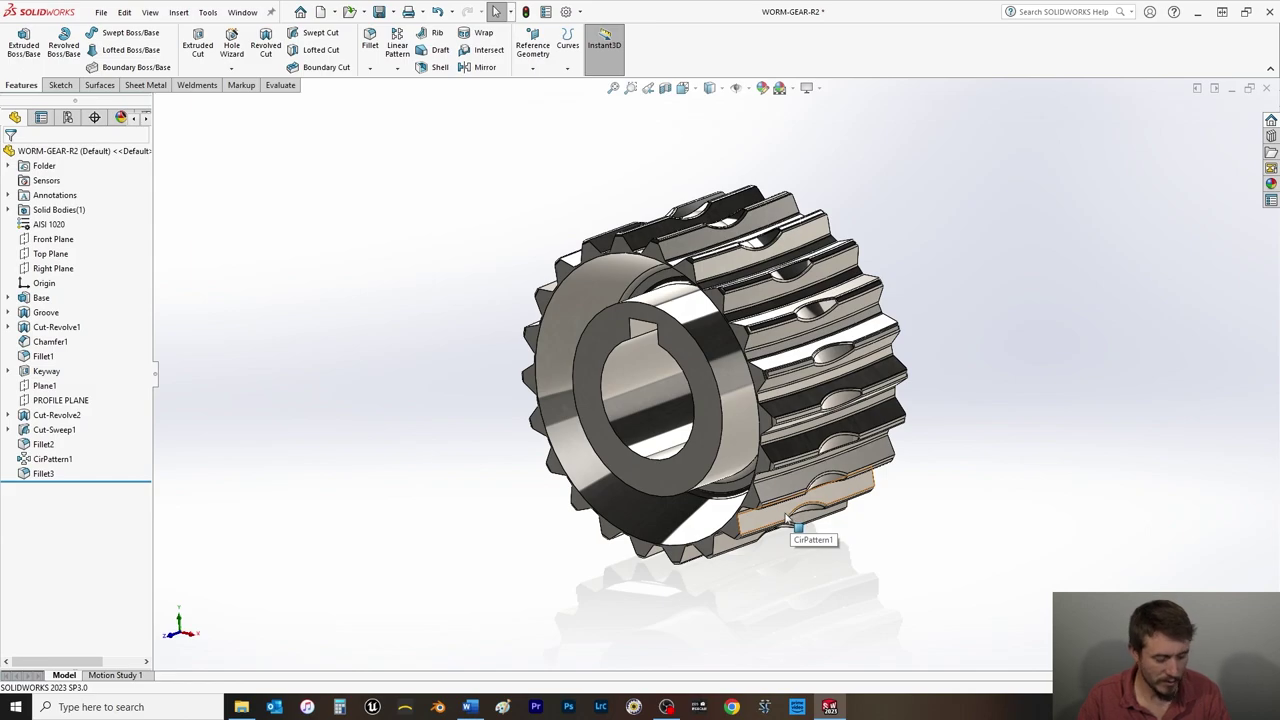
{"action": "key", "text": "space"}
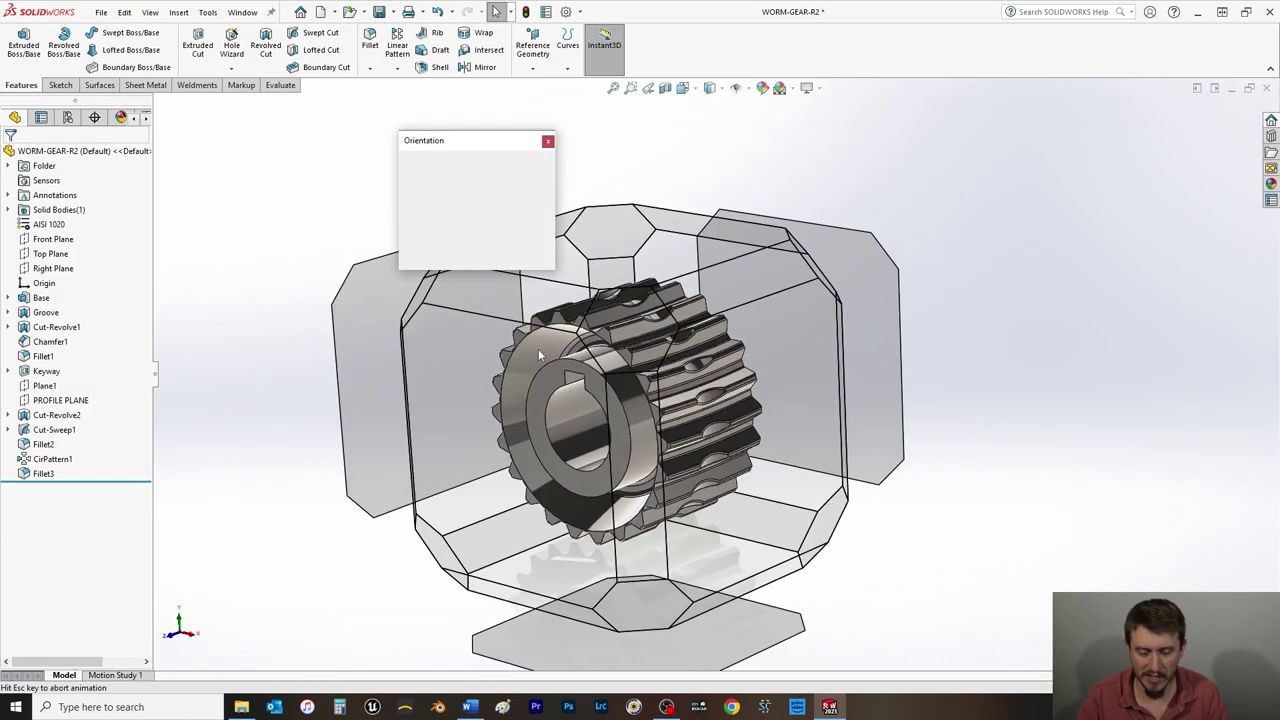
{"action": "left_click", "coordinate": [537, 184]}
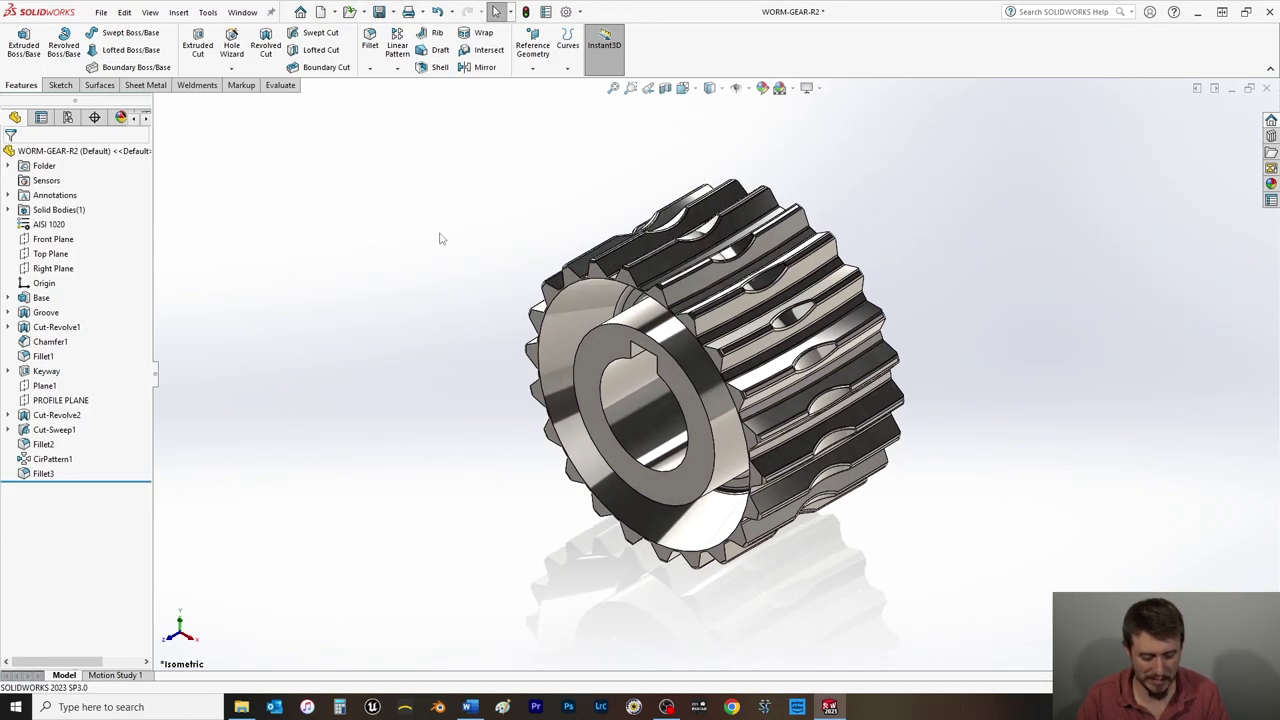